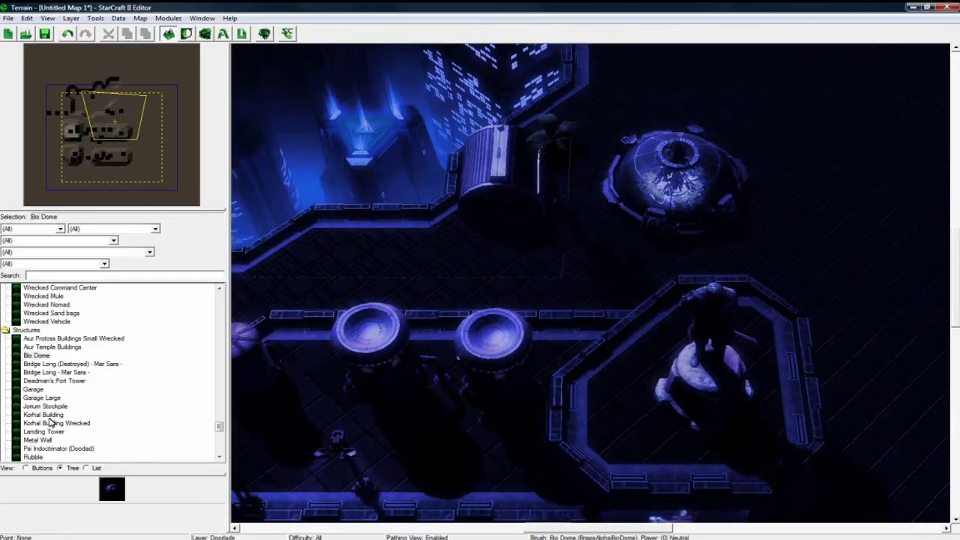
Place a Tarsonis Building doodad on the lower platform, beside the parked vehicle.
scroll(55, 433, down, 4)
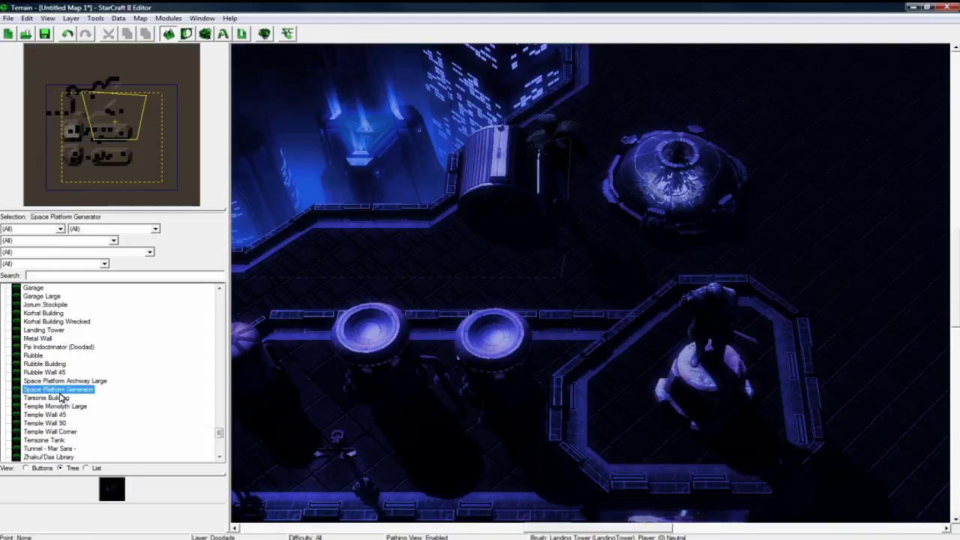
right_drag(360, 386, 588, 214)
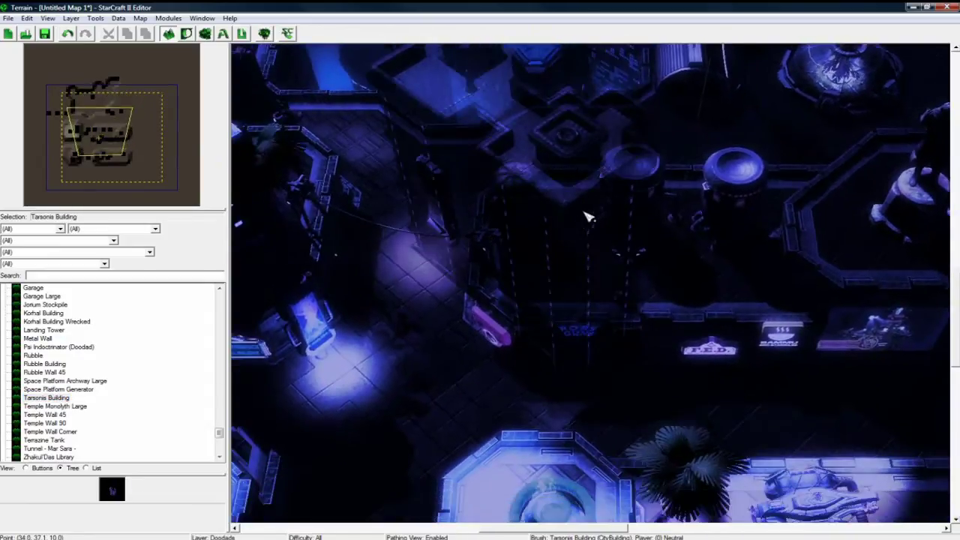
right_drag(518, 341, 554, 199)
middle_drag(556, 202, 460, 430)
middle_drag(814, 349, 655, 399)
click(582, 394)
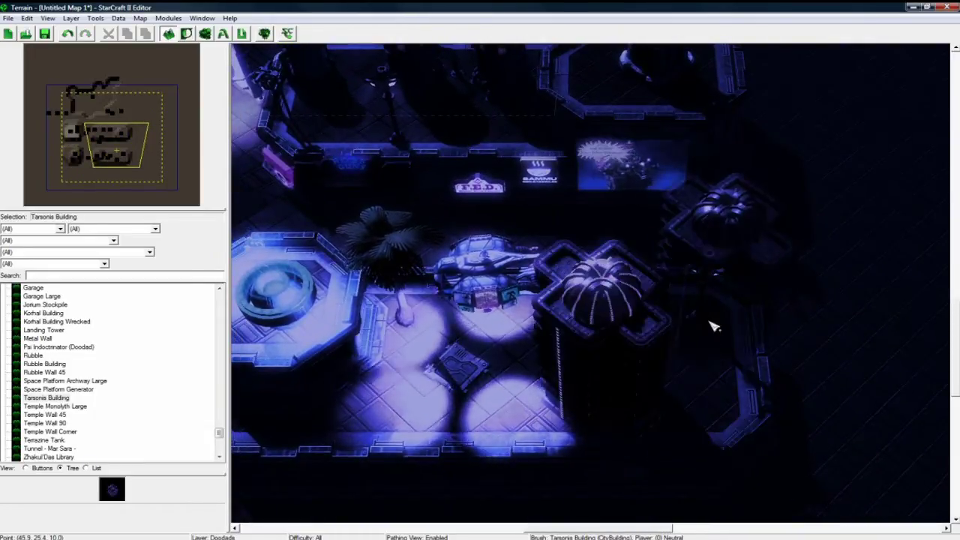
Place more Tarsonis Building doodads beside the statue platform and on the dark ground beyond it.
right_drag(572, 253, 532, 365)
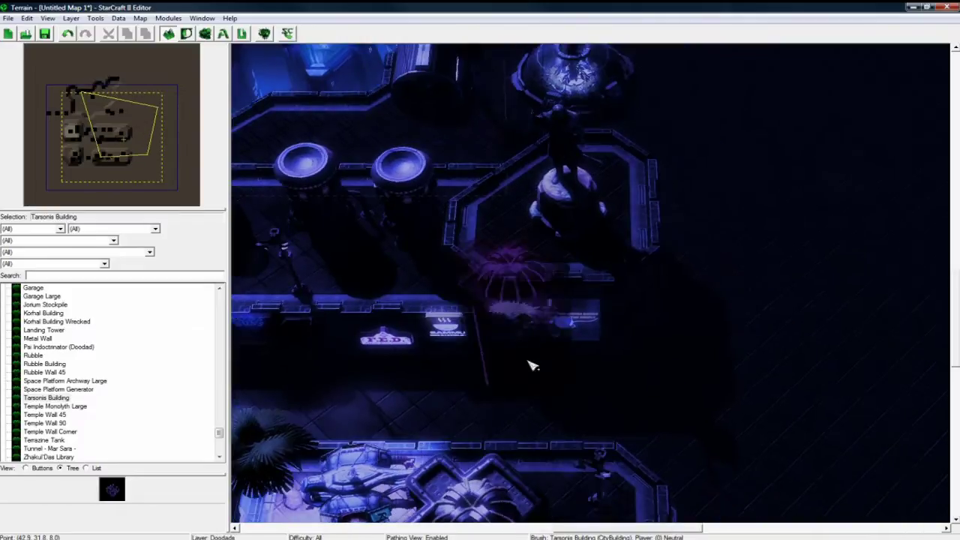
middle_drag(709, 329, 586, 234)
click(596, 223)
right_drag(577, 339, 711, 298)
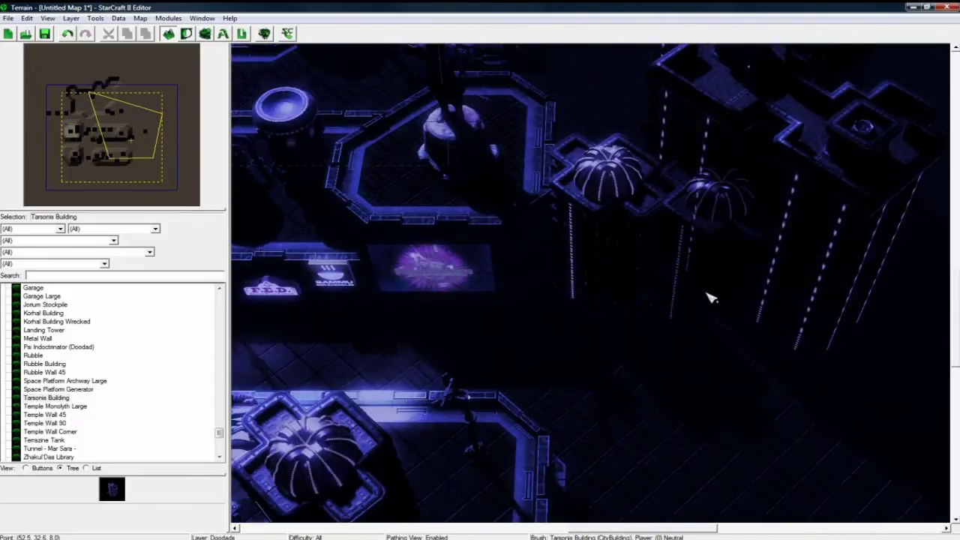
middle_drag(735, 297, 667, 145)
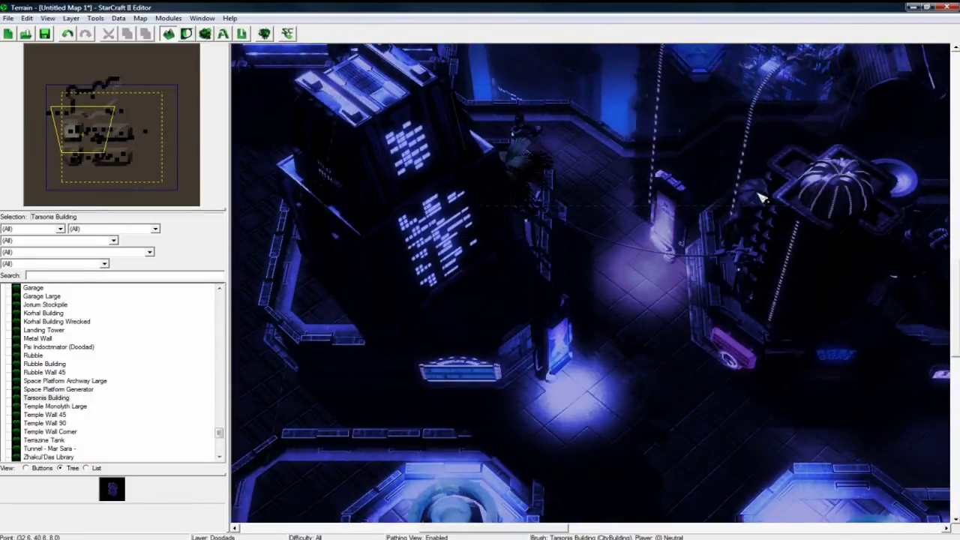
Place three Tarsonis Building doodads on the dark ground around the fountain platform with the Cyber Implants sign.
right_drag(574, 266, 604, 96)
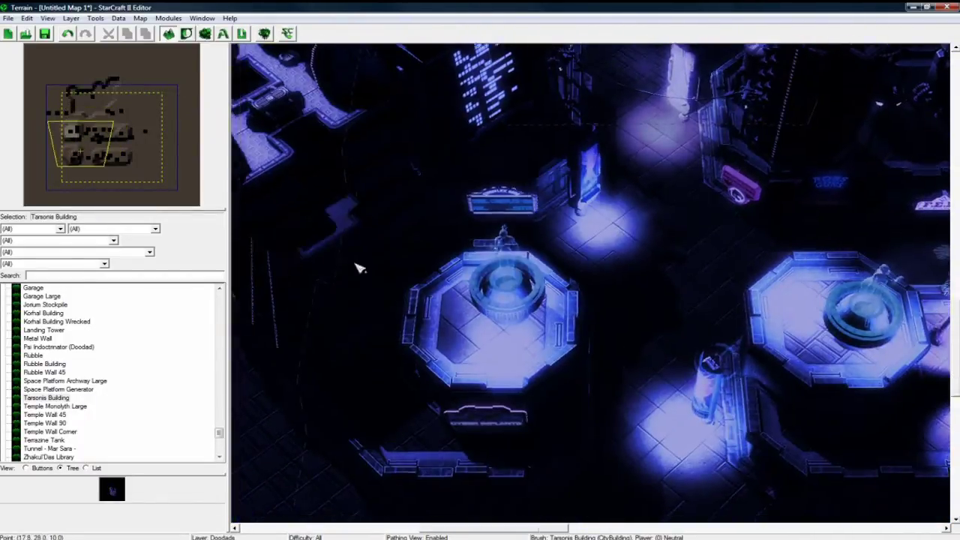
right_drag(360, 267, 475, 190)
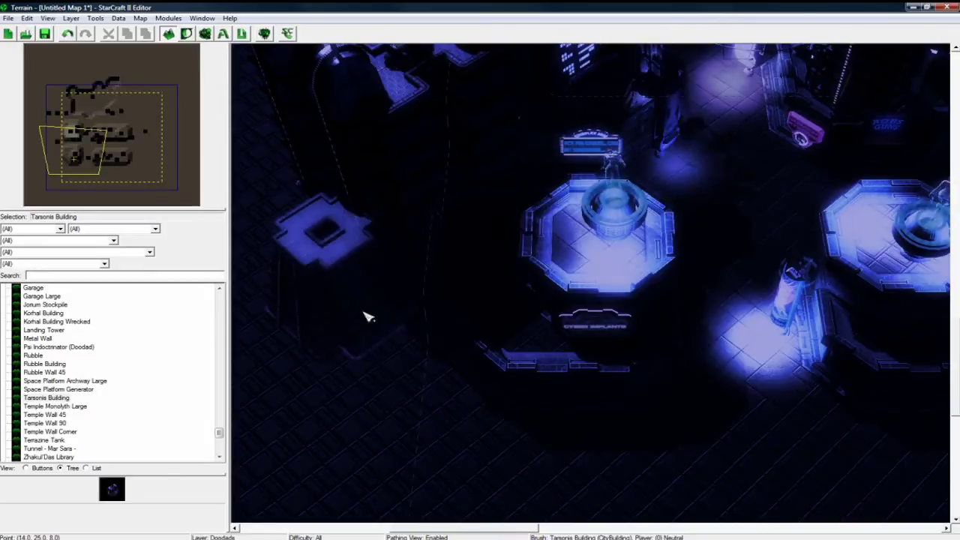
click(635, 470)
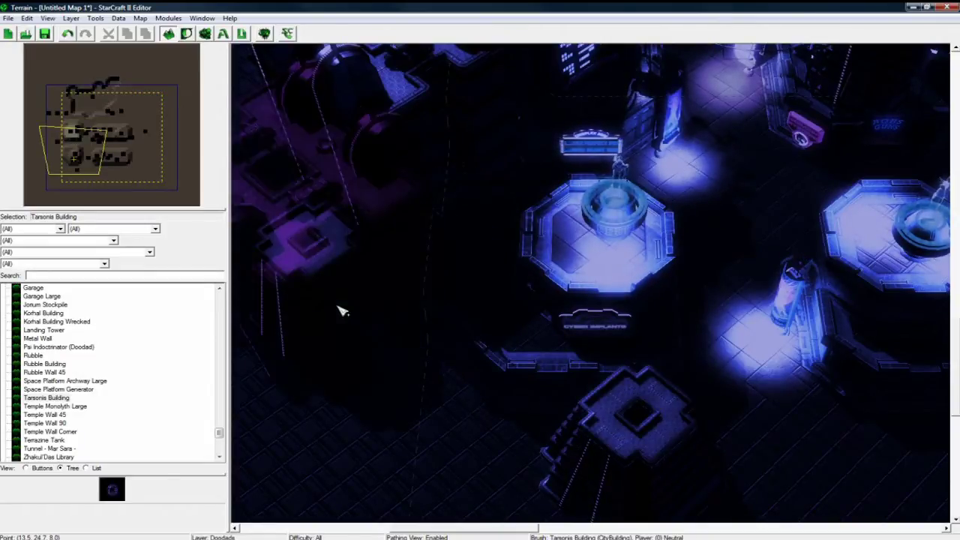
click(343, 310)
click(405, 453)
Place a Light Omni Red doodad on the pavement in front of the red wheel sign.
right_drag(757, 276, 538, 412)
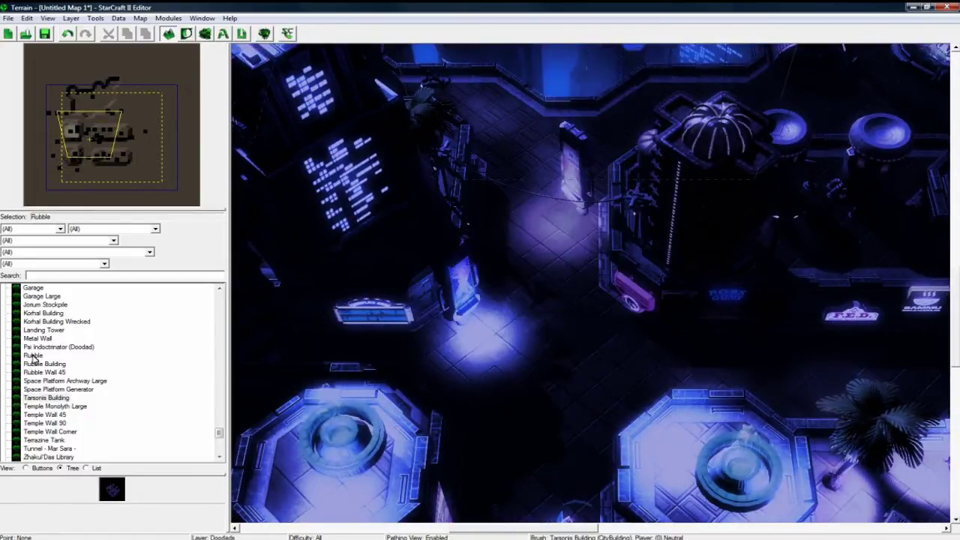
click(34, 359)
scroll(66, 375, up, 10)
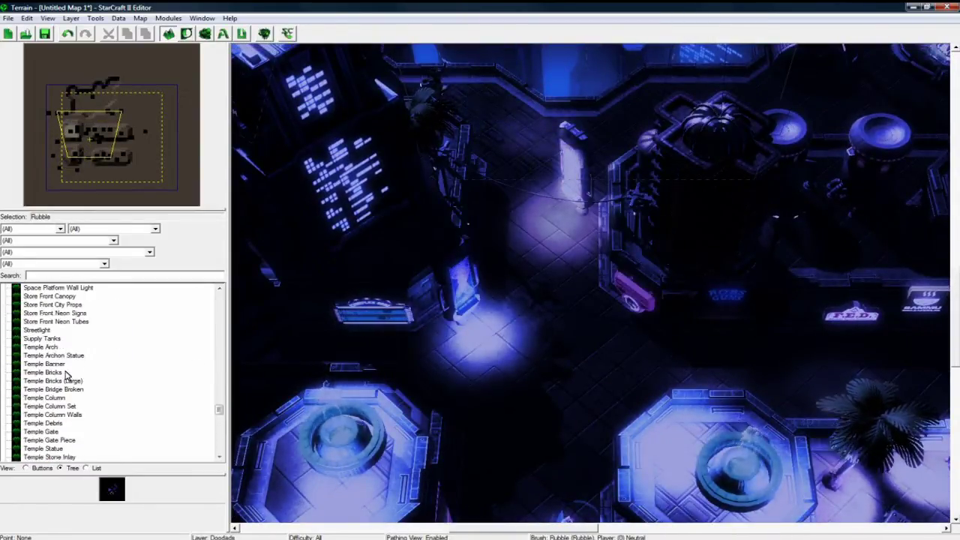
scroll(66, 375, up, 15)
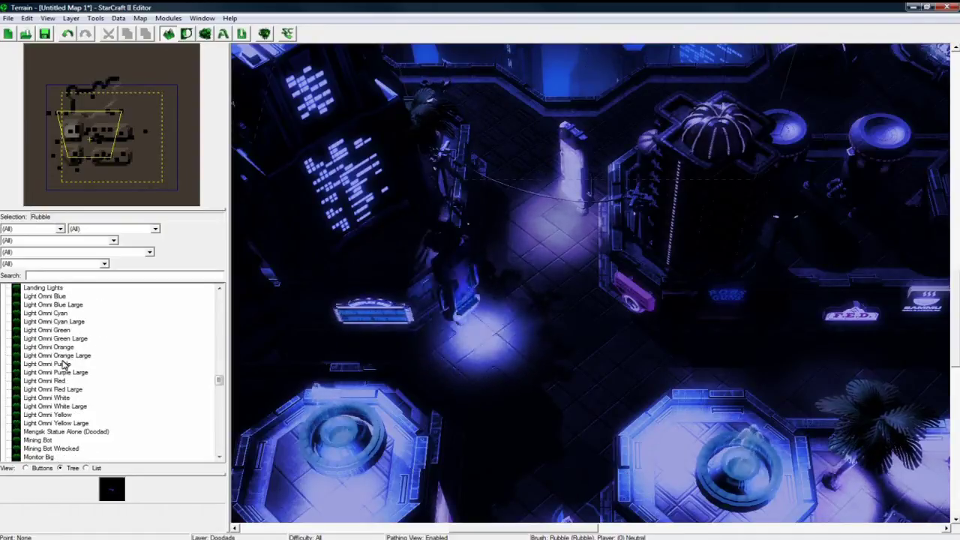
click(53, 390)
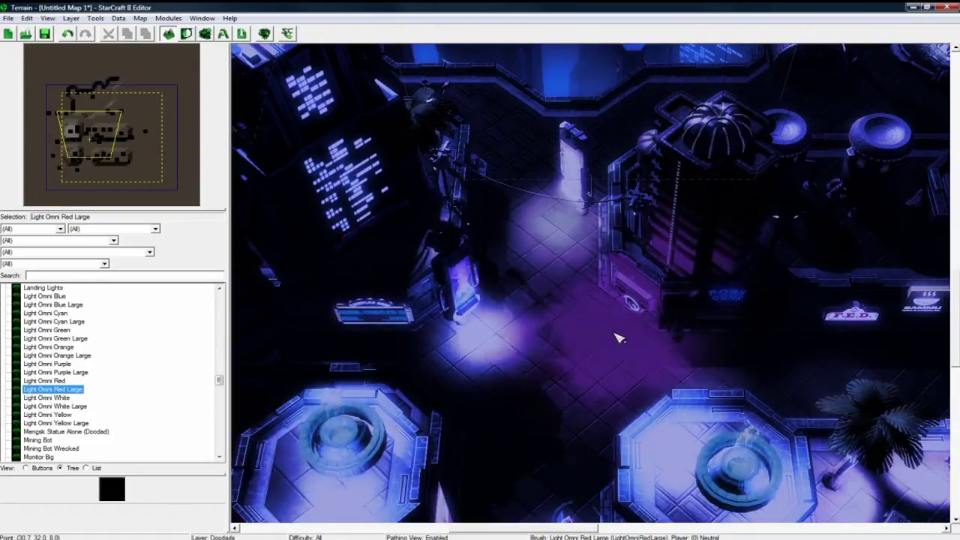
key(Up)
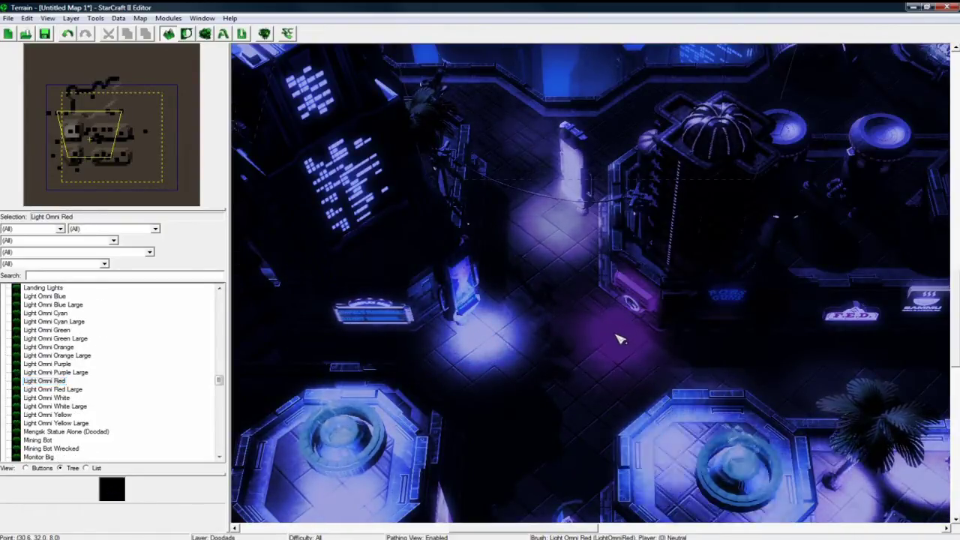
click(619, 339)
Set the contrast of the Korhal light's colorization to 1.141 and return to the terrain view.
right_drag(746, 390, 643, 396)
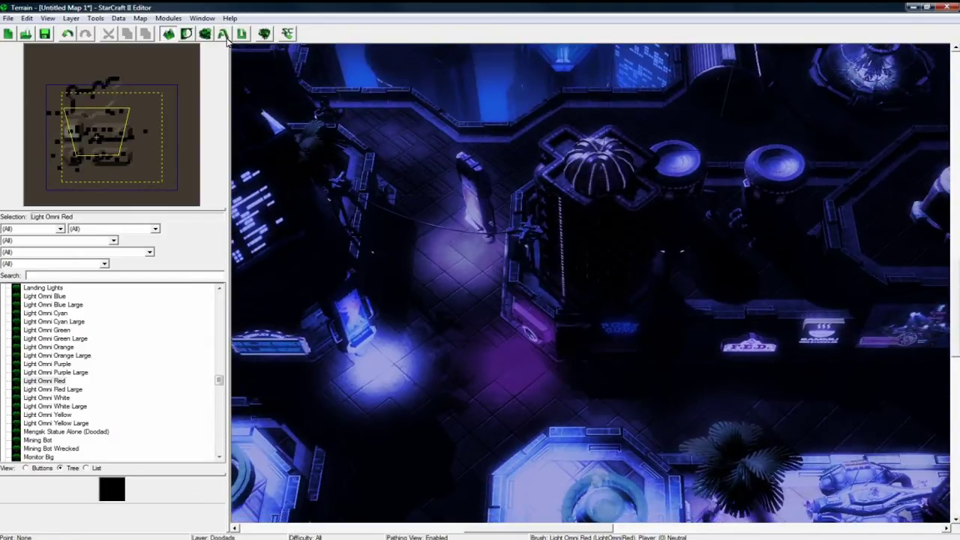
click(203, 35)
double_click(597, 154)
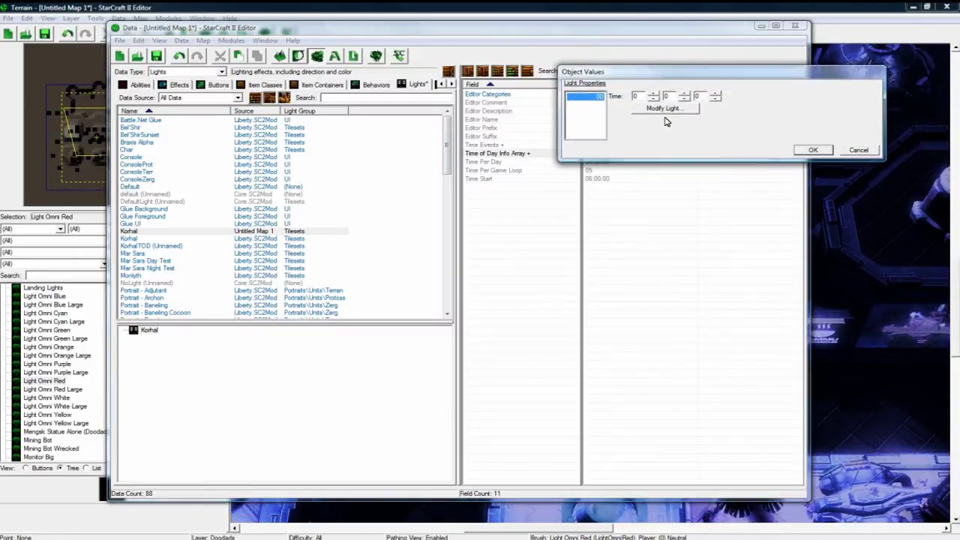
click(652, 110)
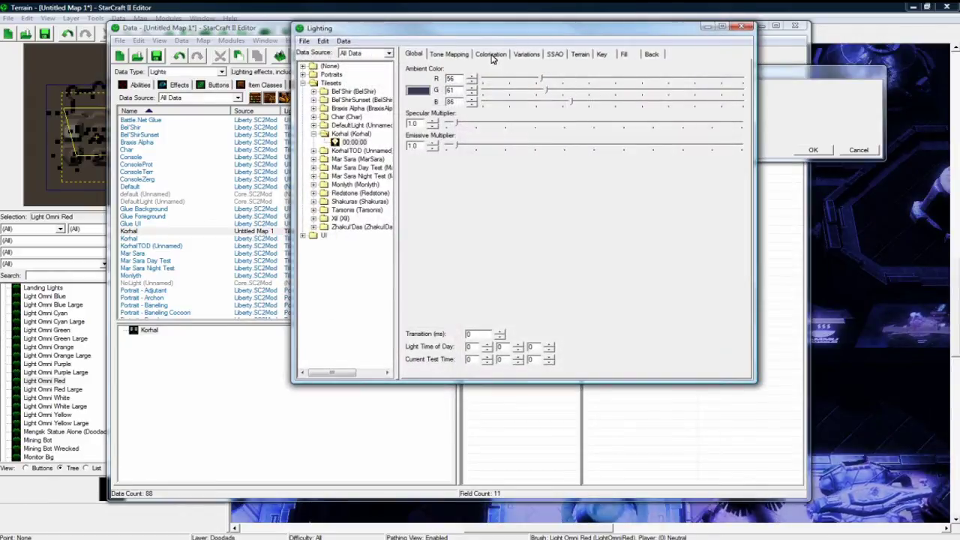
click(452, 54)
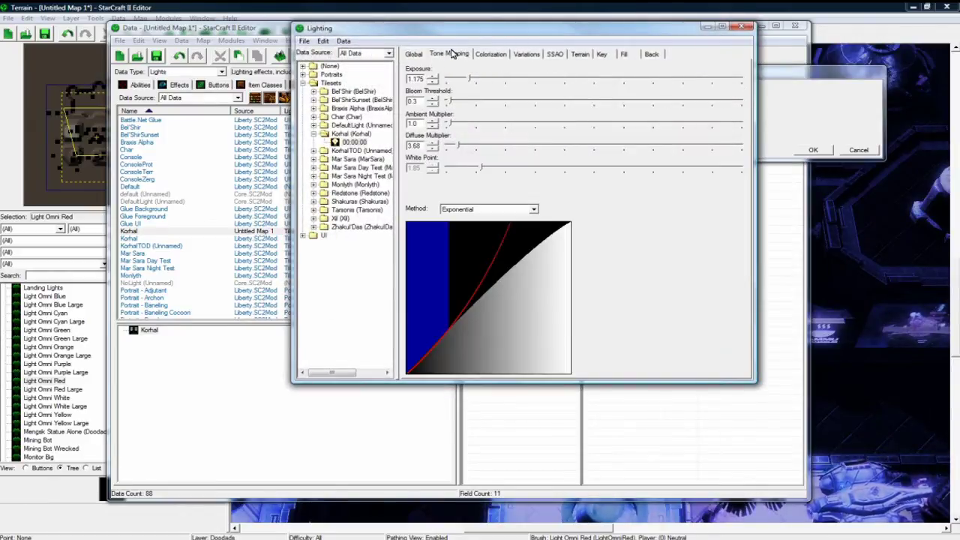
click(491, 54)
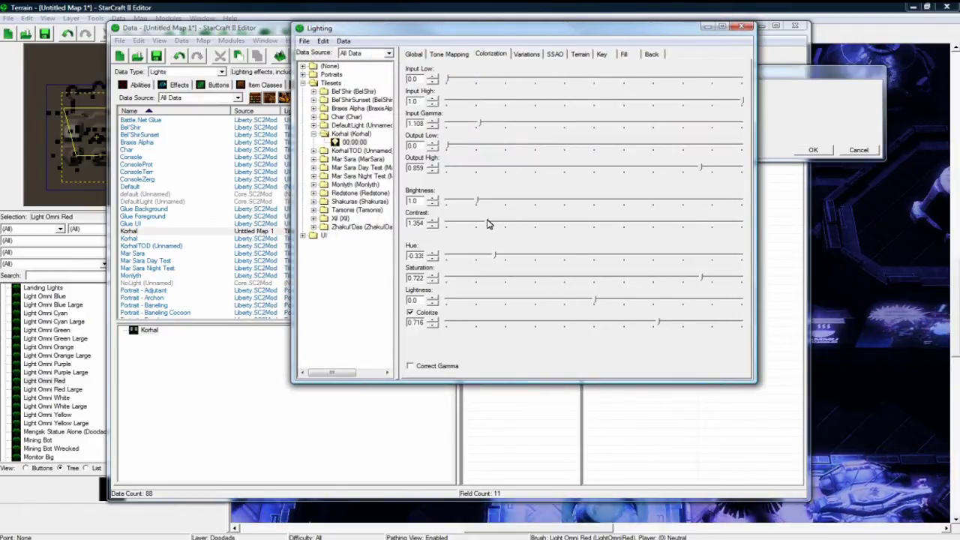
drag(482, 222, 481, 223)
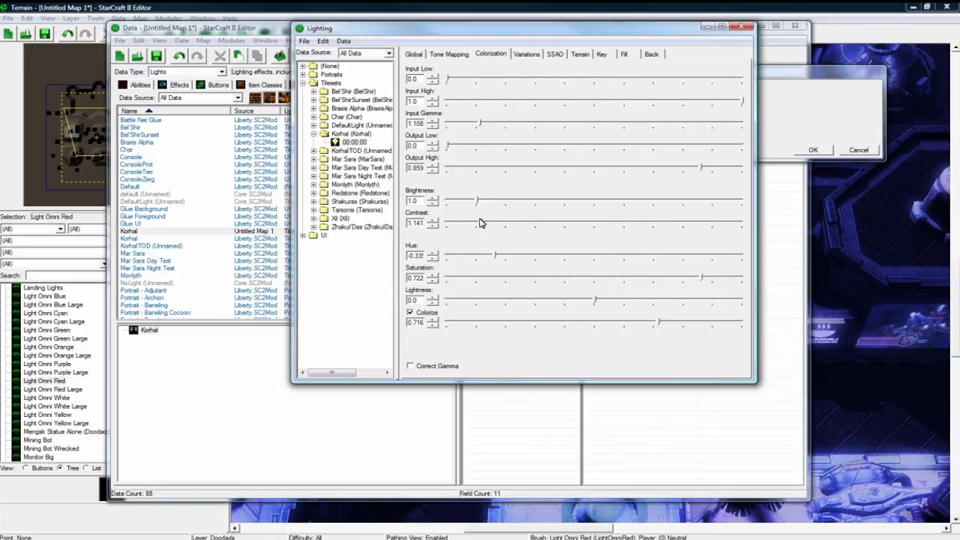
click(741, 26)
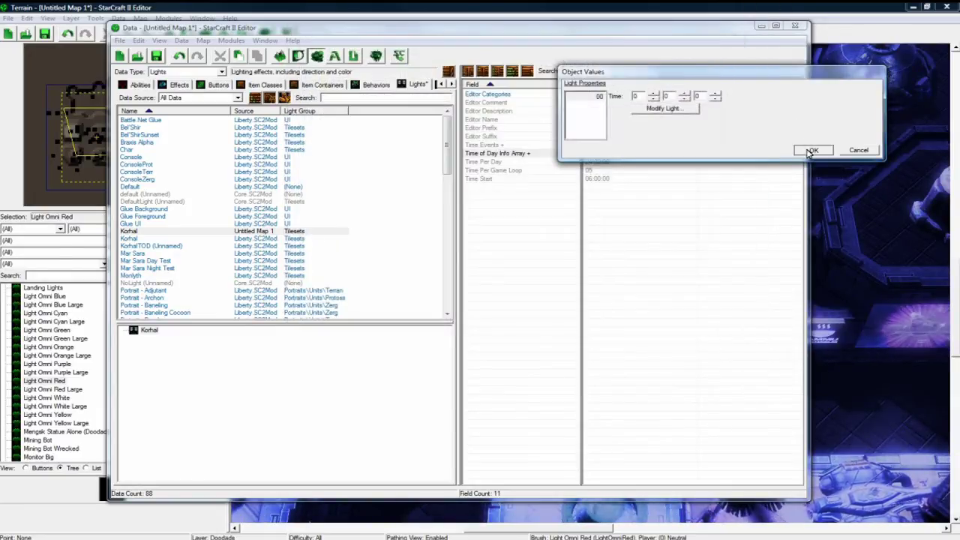
click(812, 150)
click(762, 26)
Set the diffuse multiplier of the Korhal light's tone mapping to 1.74 and return to the terrain view.
right_drag(486, 417, 596, 382)
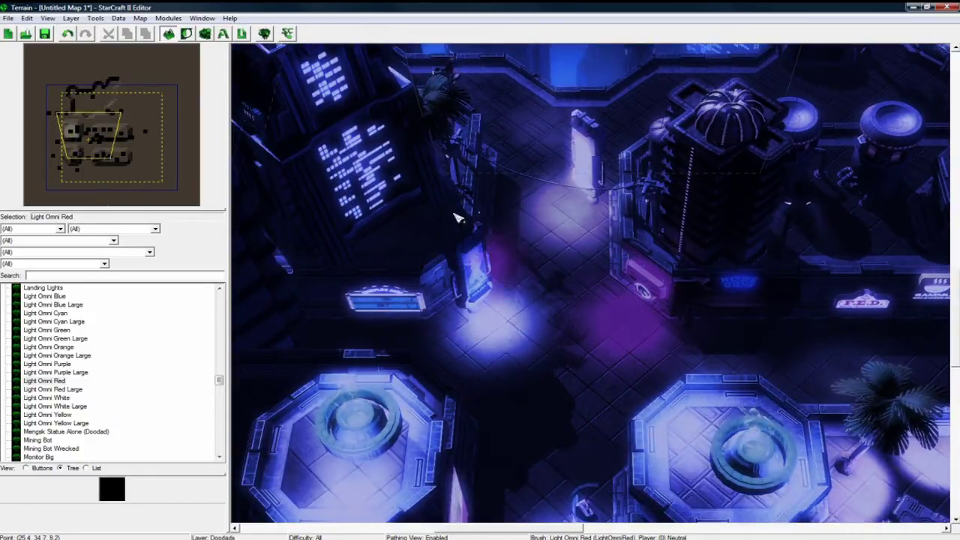
click(202, 35)
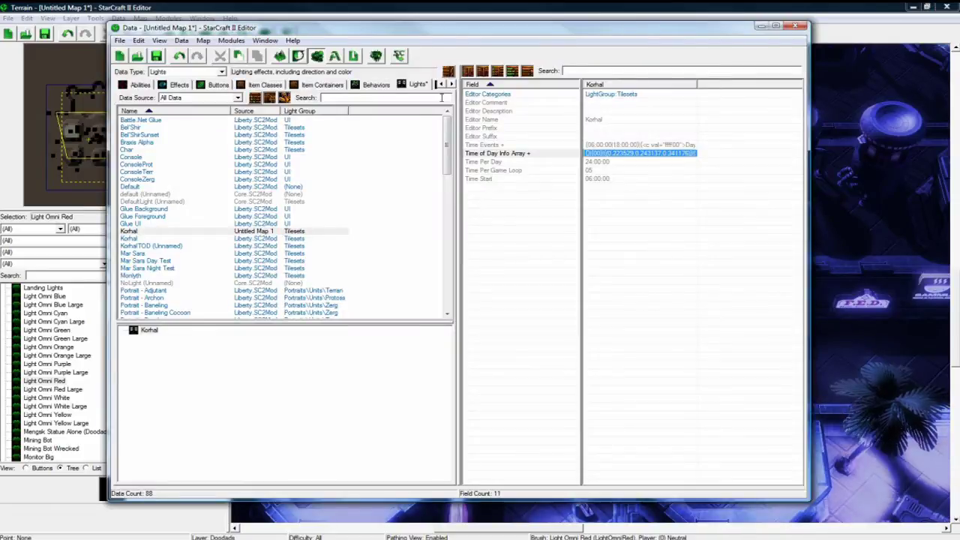
double_click(638, 155)
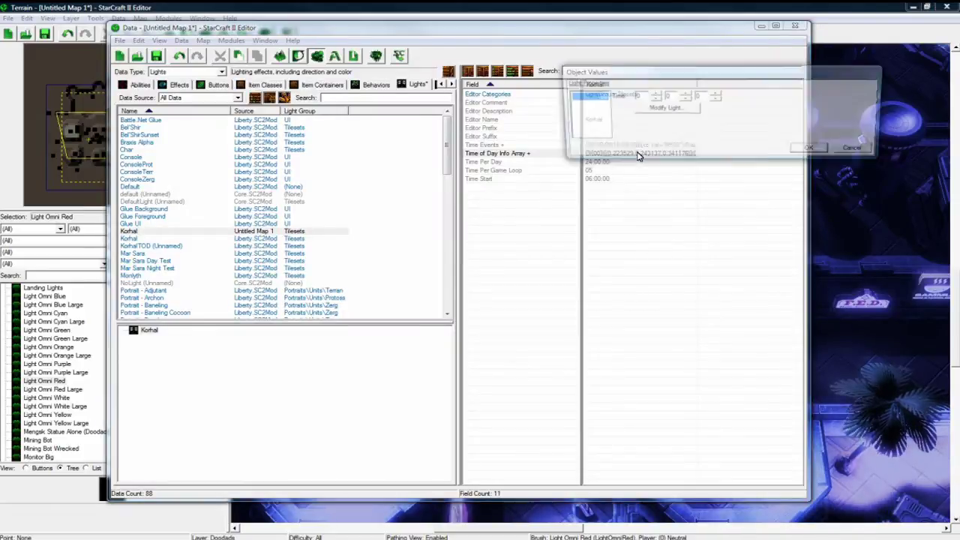
click(651, 109)
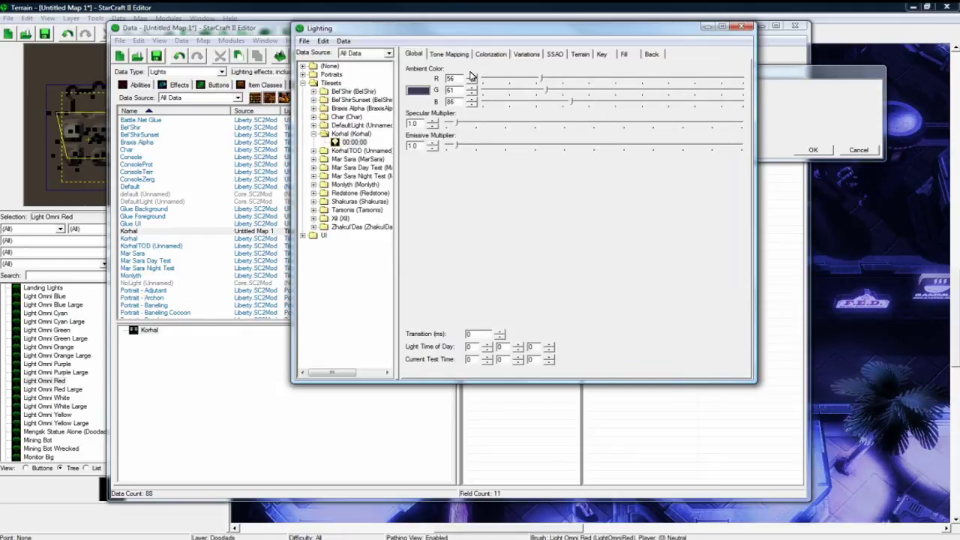
click(450, 54)
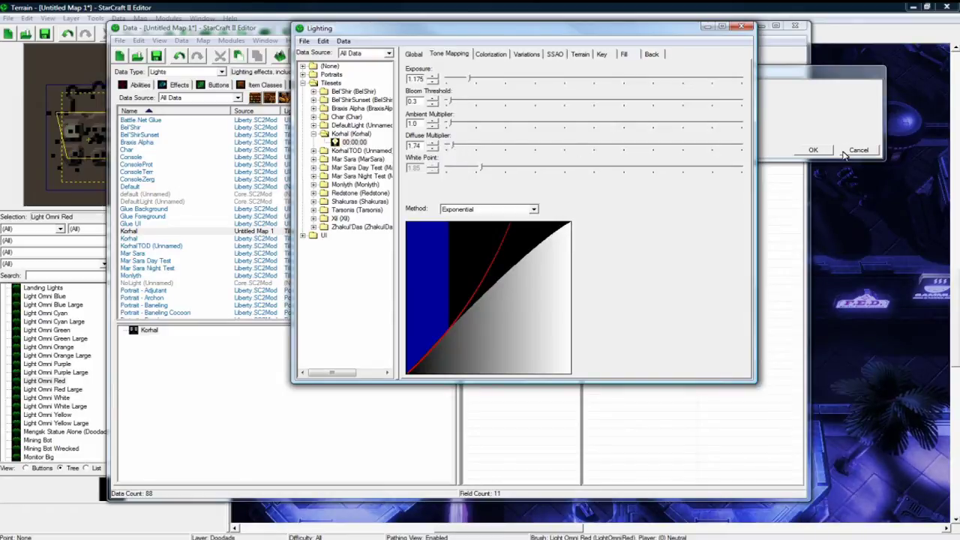
click(741, 27)
click(813, 150)
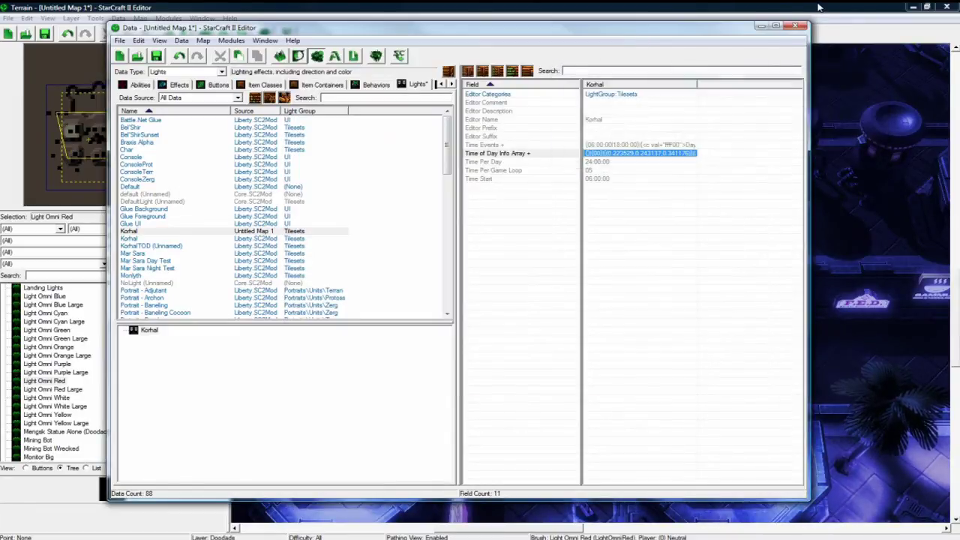
click(819, 7)
Set the colorize amount of the Korhal light to 0.485 and check the street lighting in the terrain view.
right_drag(622, 307, 553, 348)
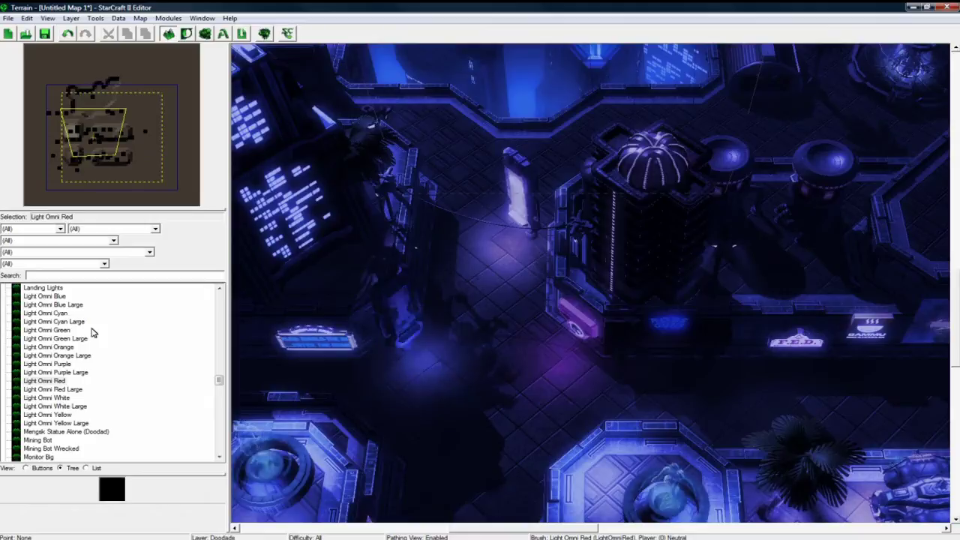
click(204, 34)
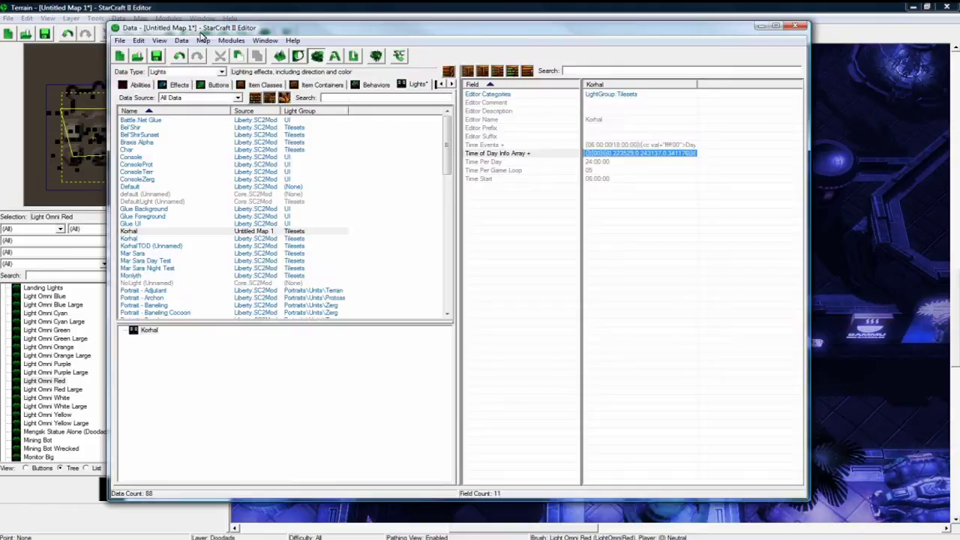
double_click(640, 155)
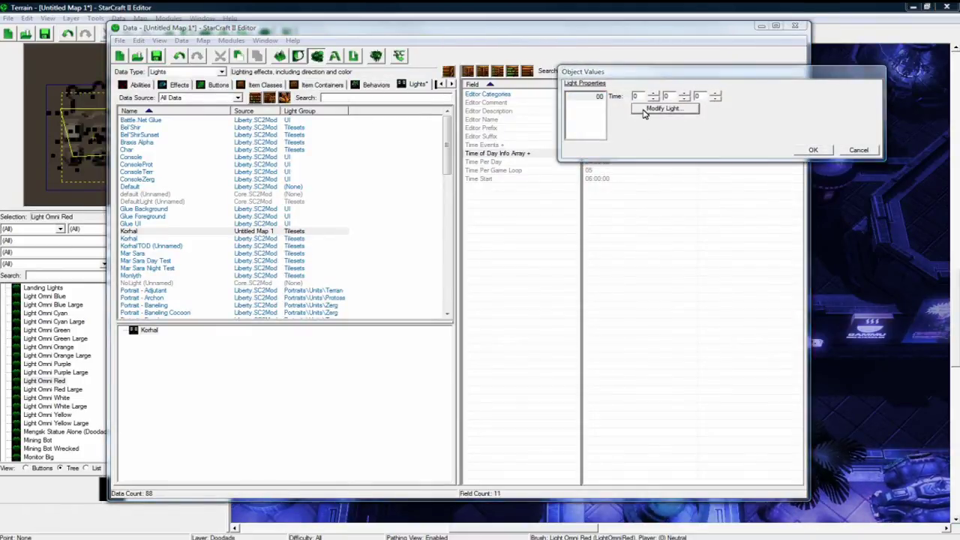
click(644, 111)
click(486, 54)
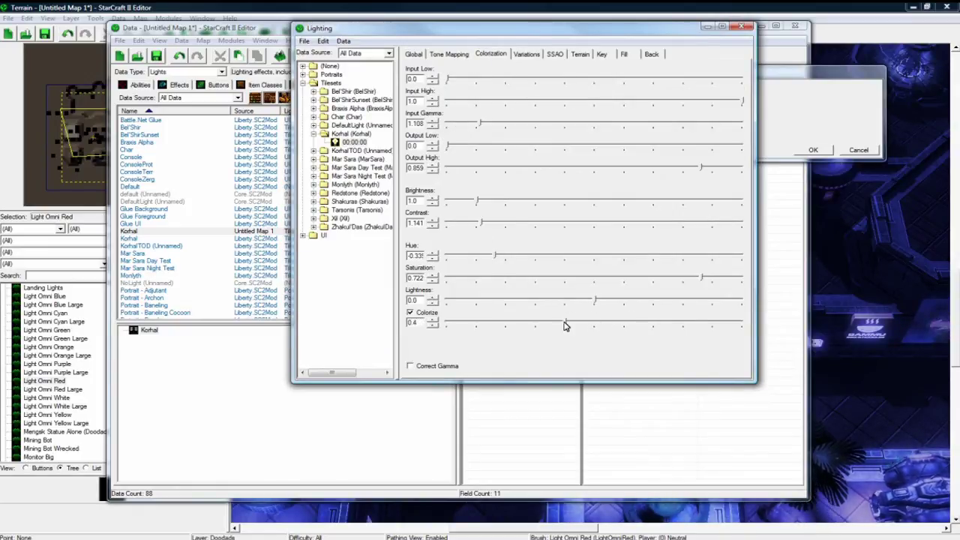
drag(566, 326, 565, 326)
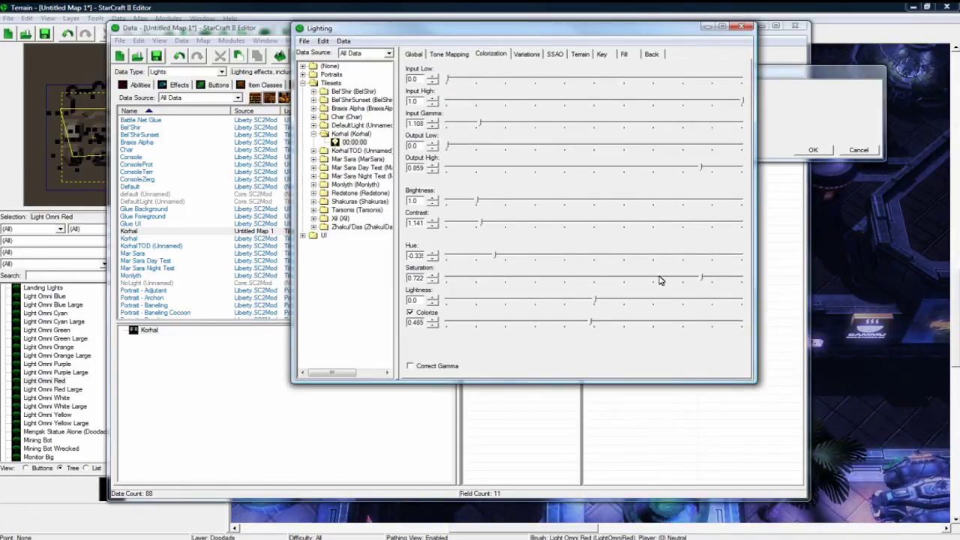
click(743, 28)
click(809, 153)
click(830, 7)
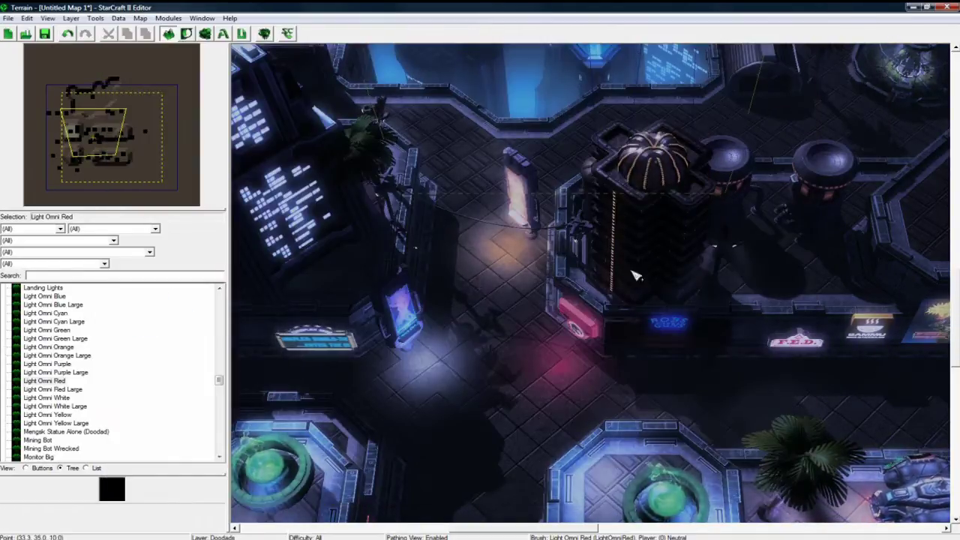
right_drag(565, 343, 474, 313)
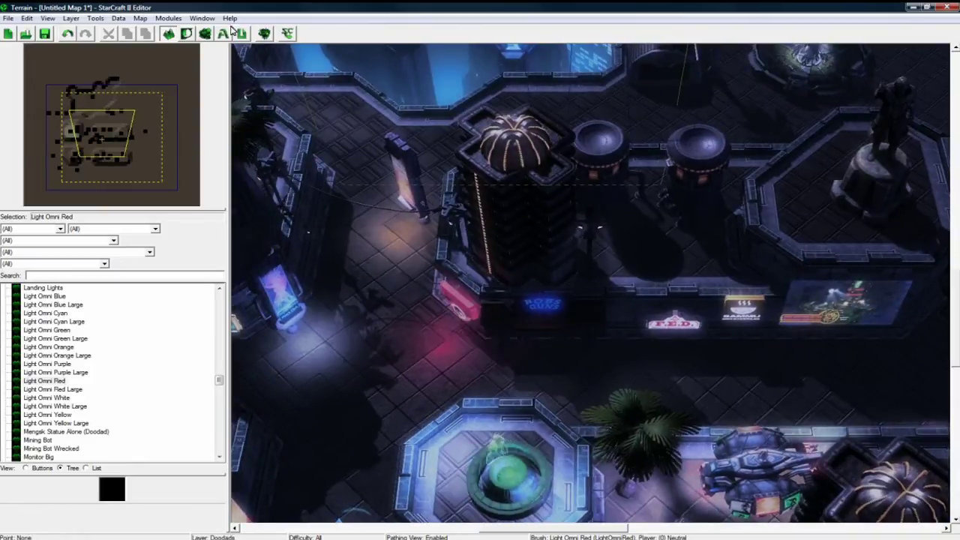
right_drag(455, 197, 557, 256)
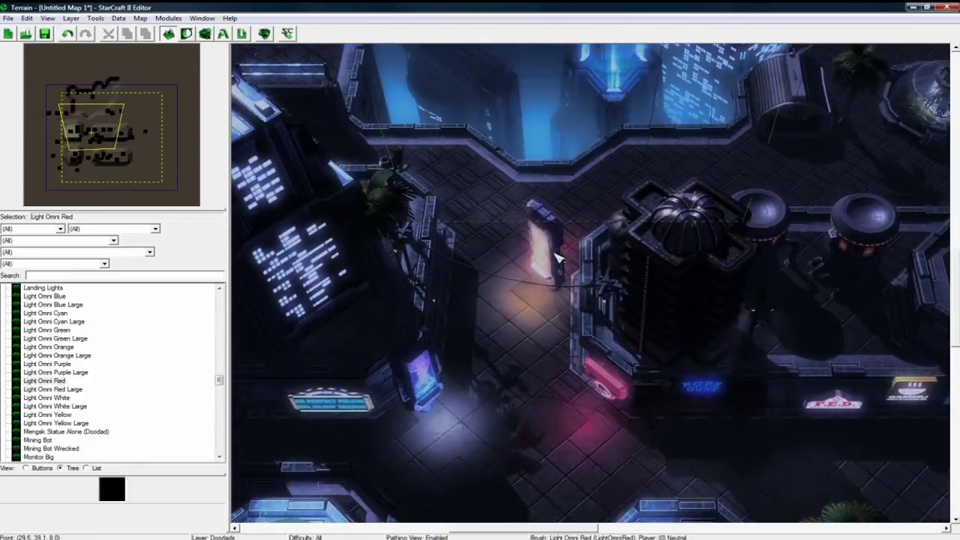
Retune the Korhal light's colorization with output high 0.859, contrast 1.277, saturation 0.826 and colorize 0.497, and return to the terrain view.
right_drag(531, 306, 455, 328)
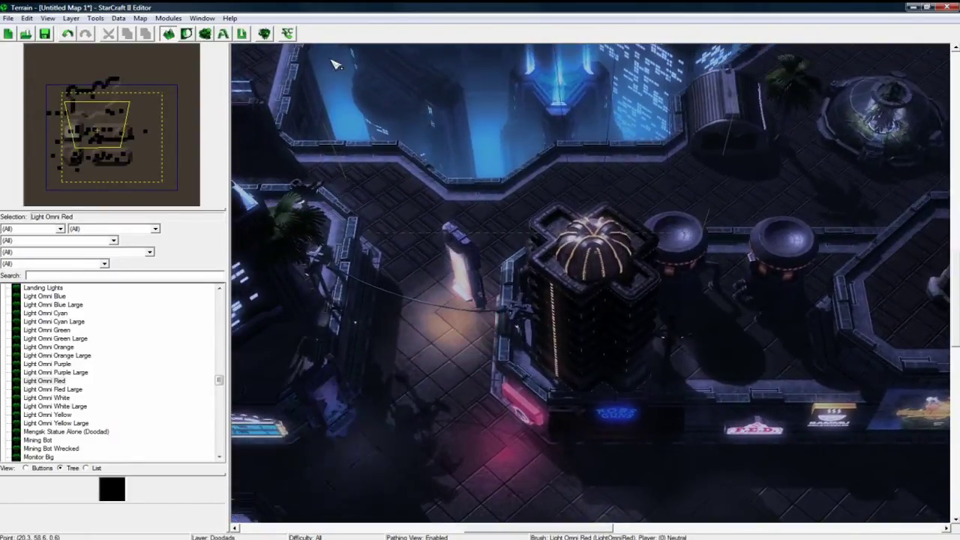
click(205, 34)
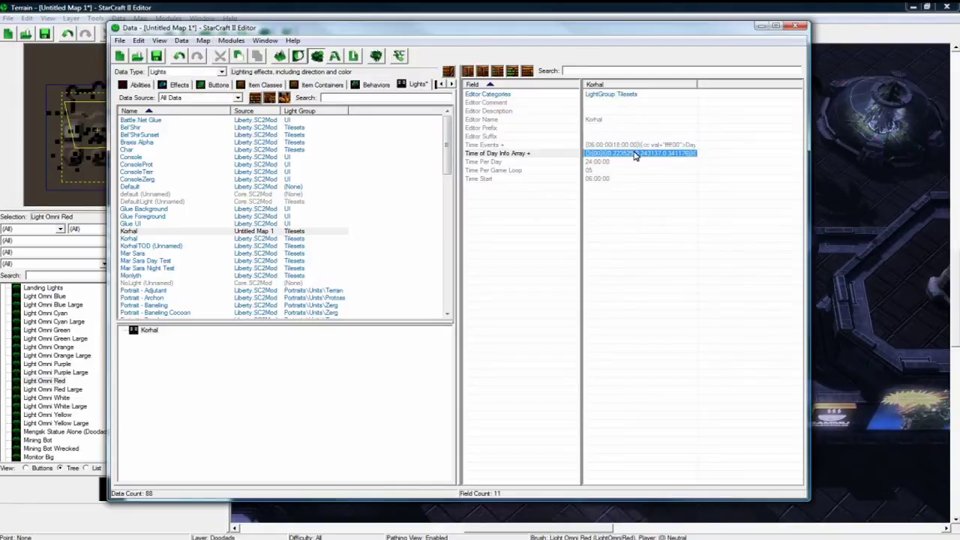
double_click(634, 154)
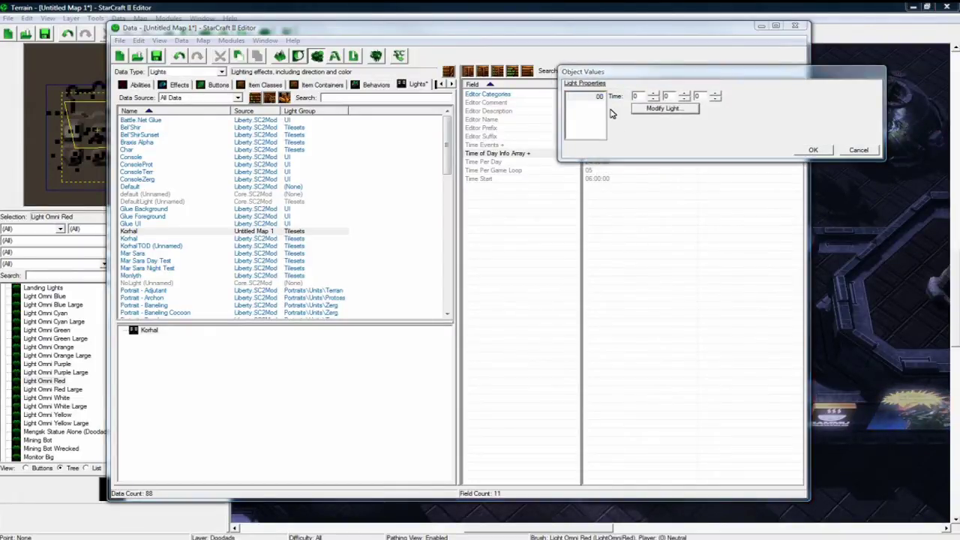
click(491, 55)
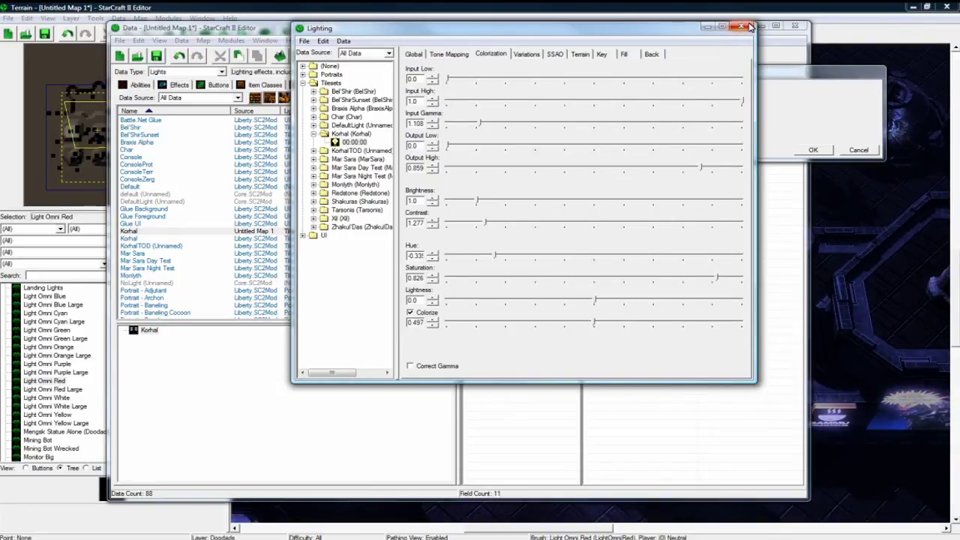
click(749, 27)
click(814, 150)
click(825, 7)
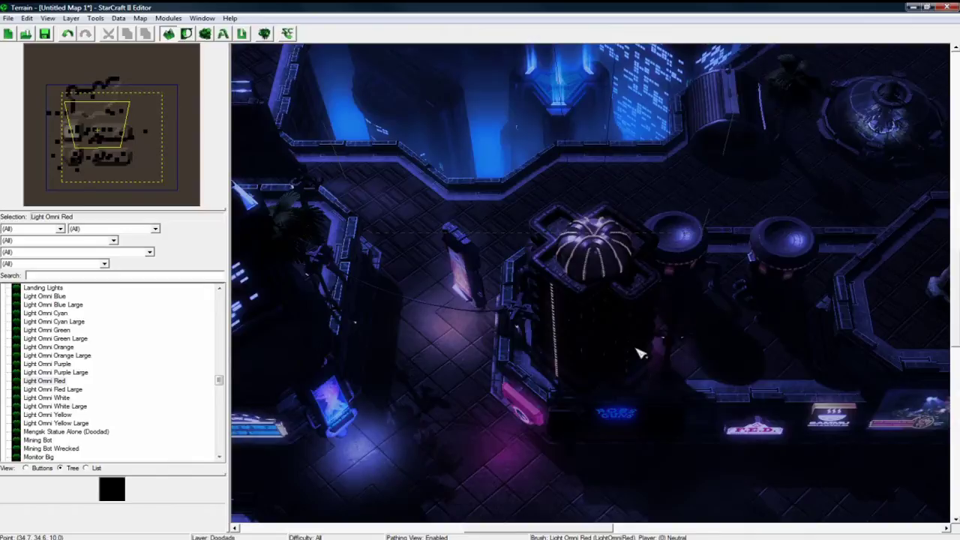
Place a Light Omni Blue Large doodad on the street in front of the blue neon gun shop sign.
right_drag(636, 348, 652, 307)
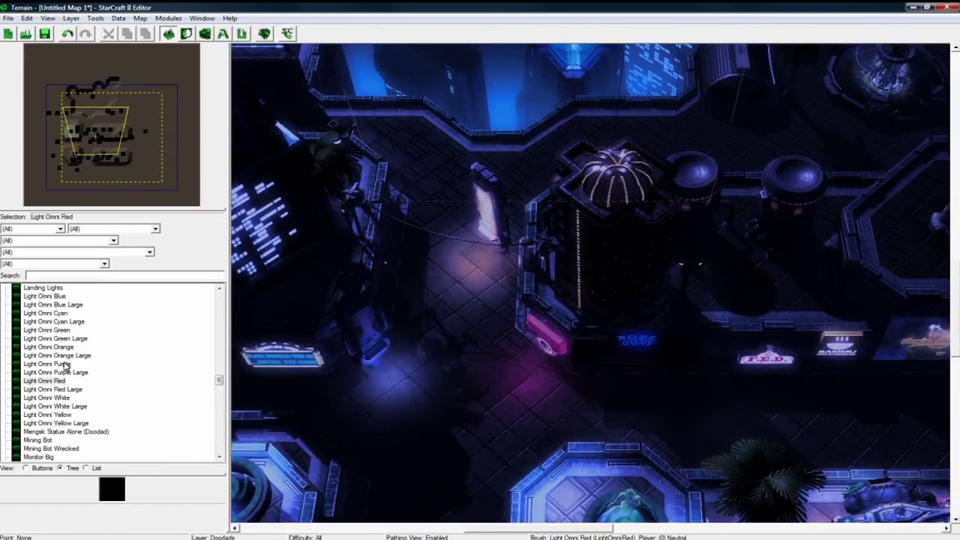
click(63, 339)
click(66, 321)
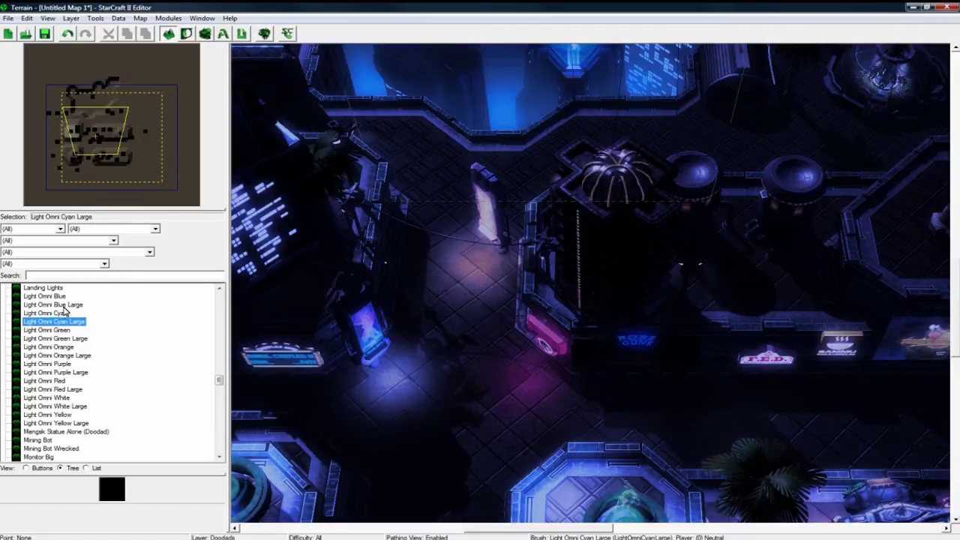
click(66, 305)
key(Right)
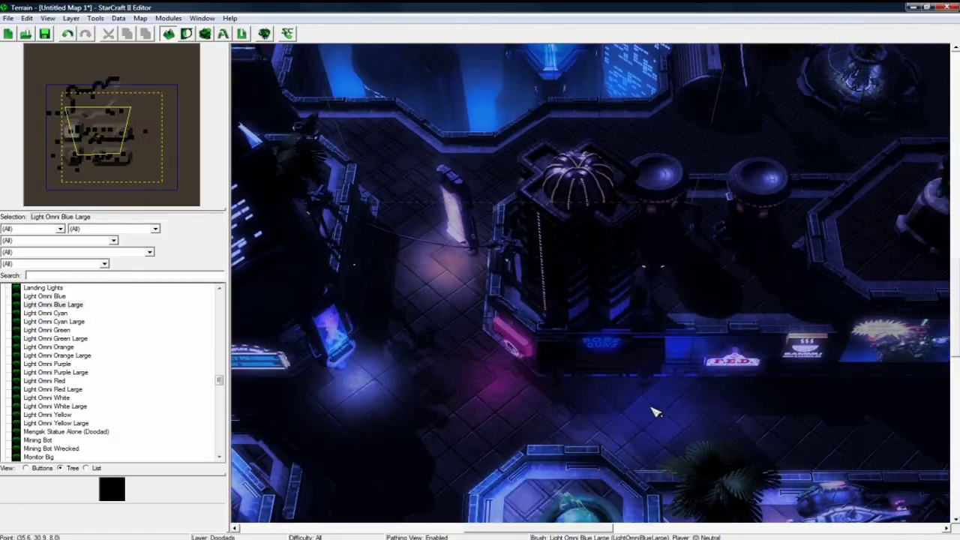
right_drag(656, 412, 613, 414)
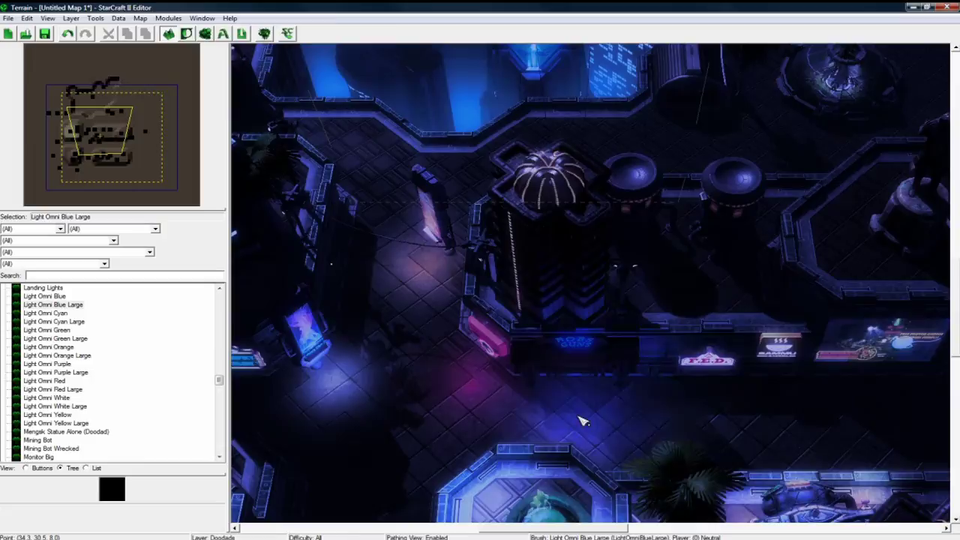
click(587, 436)
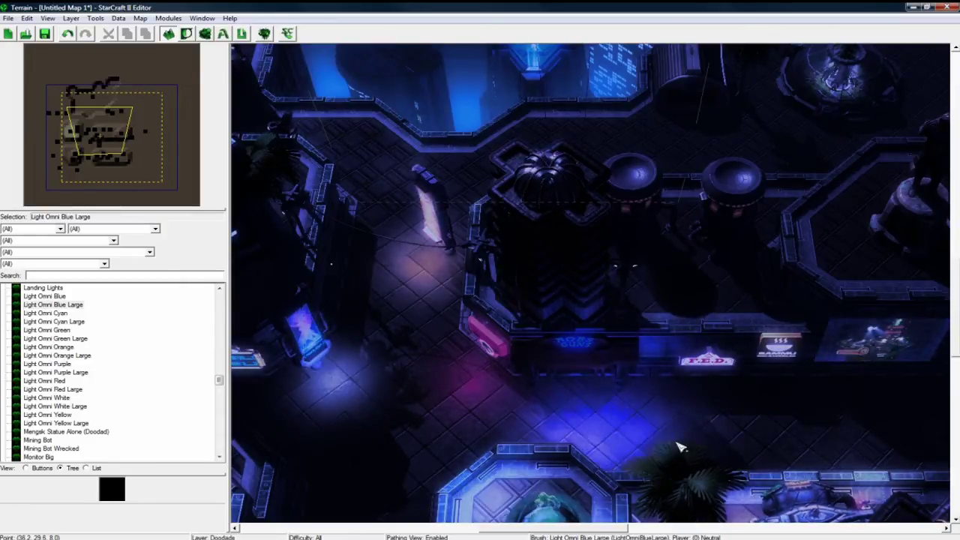
Place Light Omni Cyan Large doodads on the street below the P.E.D. sign and between the two round tanks.
right_drag(791, 427, 601, 446)
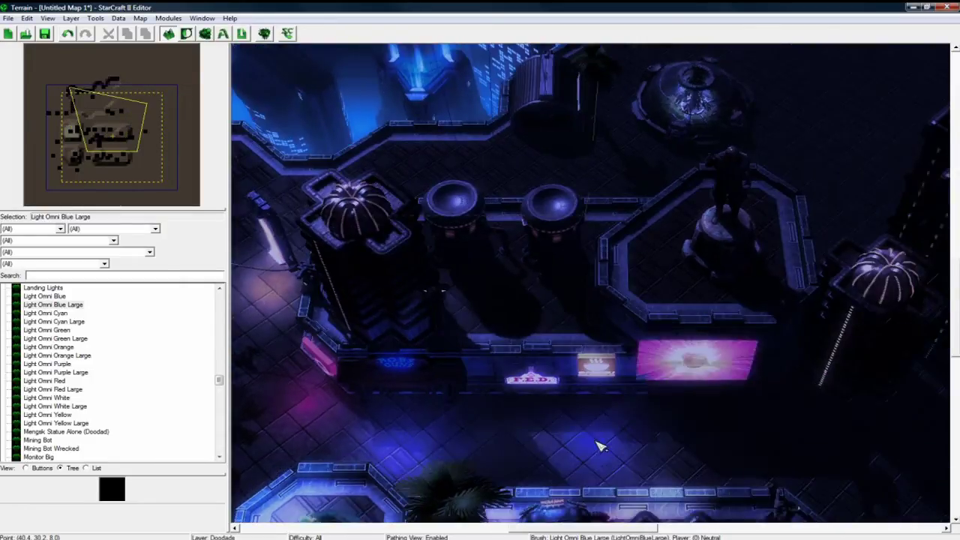
click(54, 321)
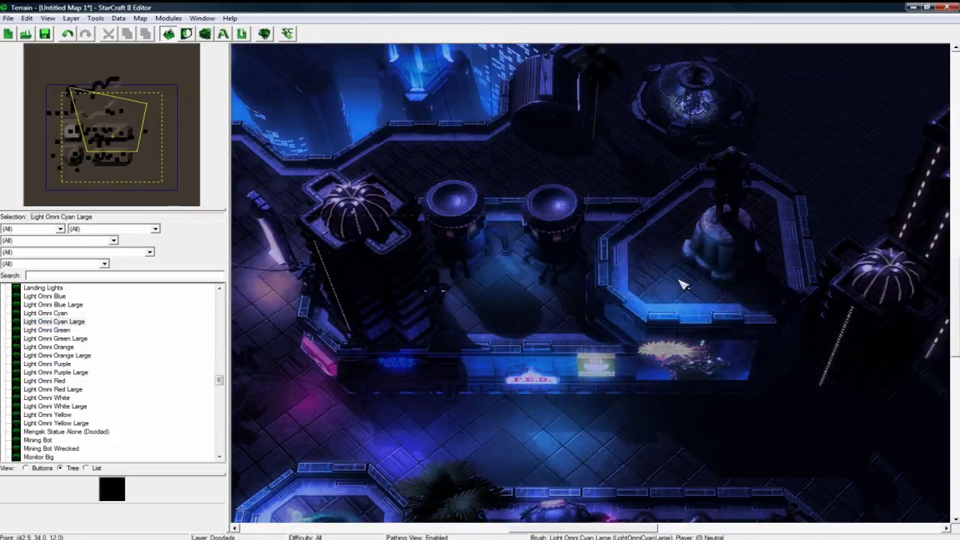
right_drag(693, 248, 664, 299)
scroll(665, 304, up, 1)
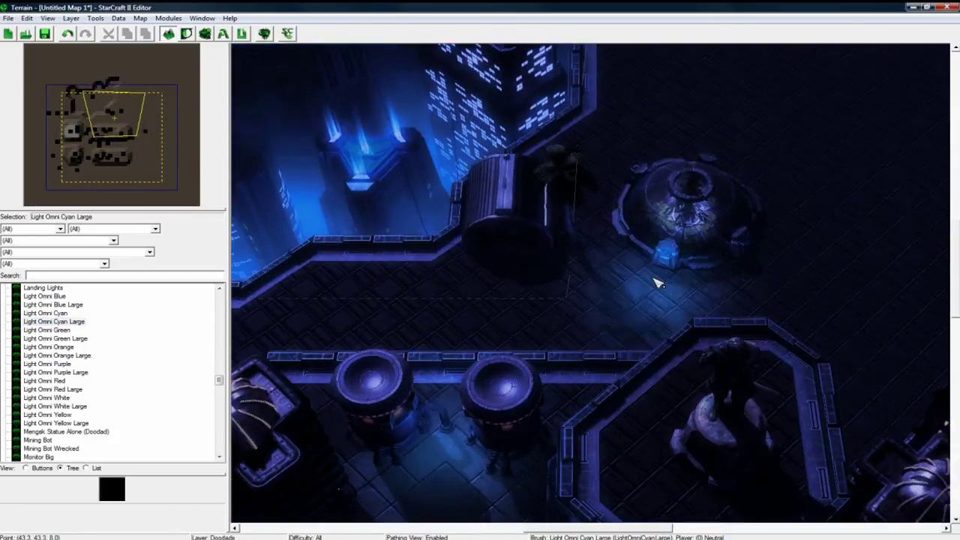
scroll(590, 319, up, 1)
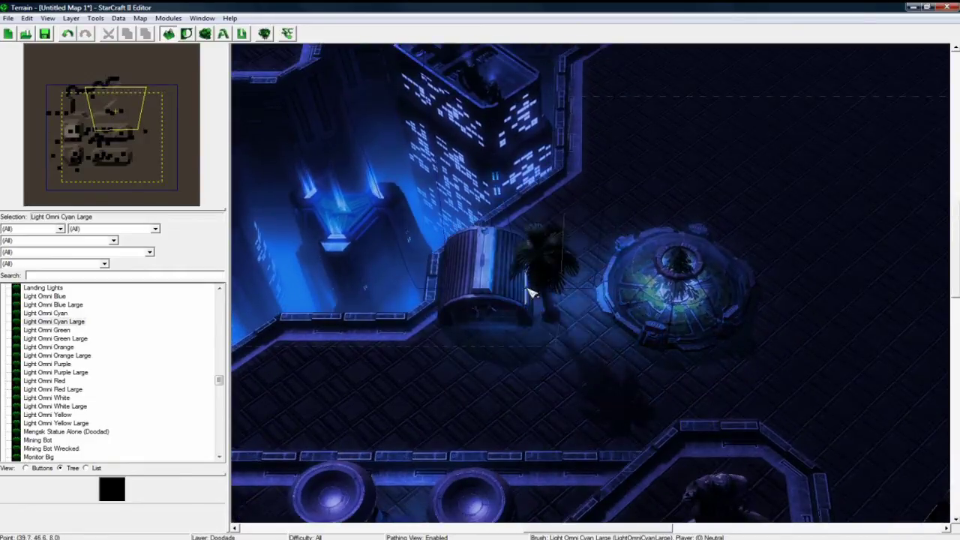
Place a Light Omni Orange Large doodad in front of the arched building and try the Light Omni Yellow Large on the walkway.
click(72, 357)
click(479, 352)
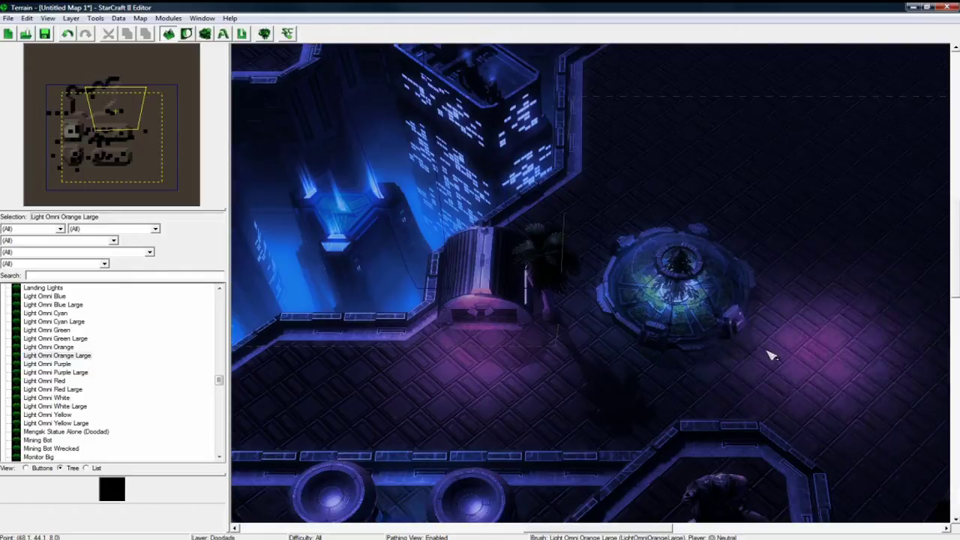
click(84, 359)
click(75, 423)
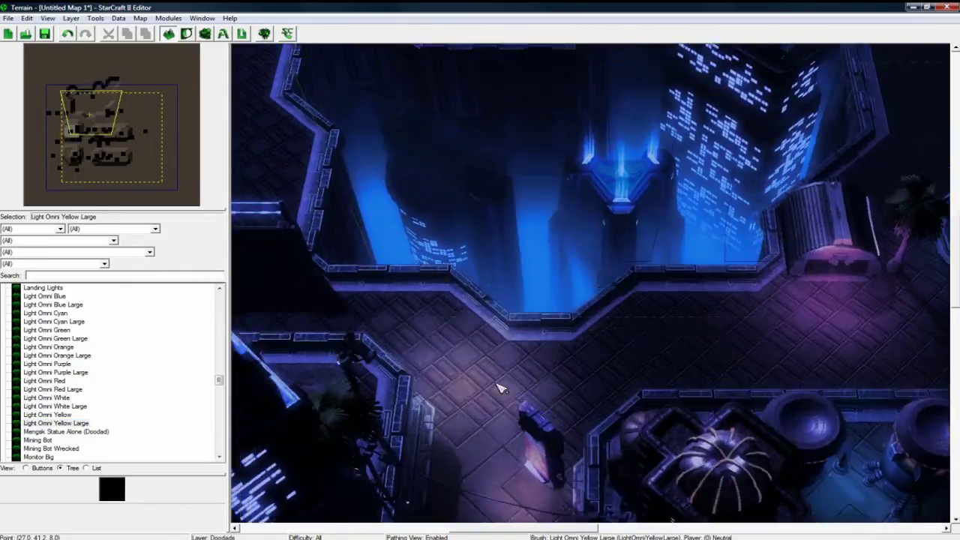
Place Light Omni Blue Large doodads on the pavement in front of the glowing barrier wall.
right_drag(501, 389, 416, 352)
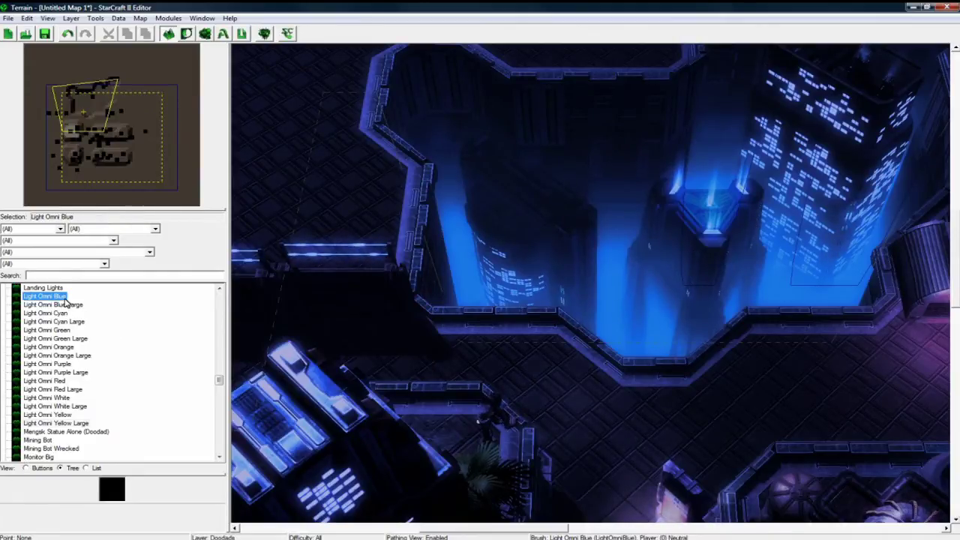
right_drag(405, 306, 607, 345)
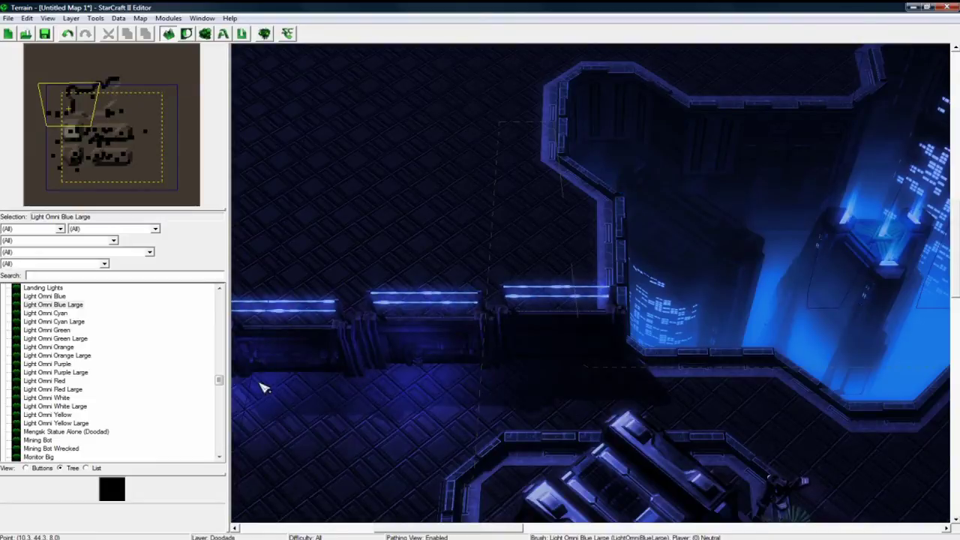
click(298, 395)
Add Light Omni Blue Large doodads in the large skyscraper's forecourt and around the Cyber Implants platform.
mouse_move(810, 423)
right_down()
mouse_move(731, 349)
mouse_move(705, 259)
right_up()
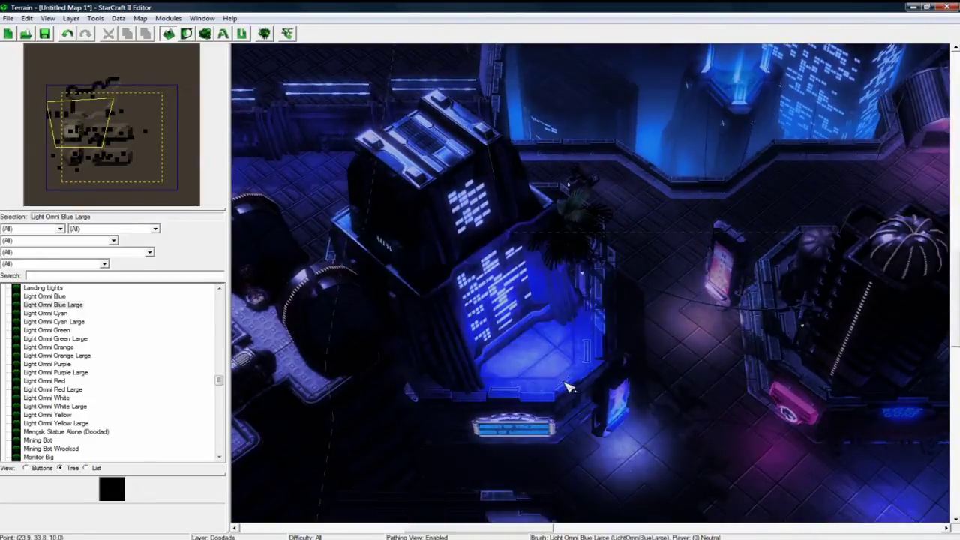
mouse_move(673, 474)
right_down()
mouse_move(648, 397)
mouse_move(595, 318)
mouse_move(590, 267)
right_up()
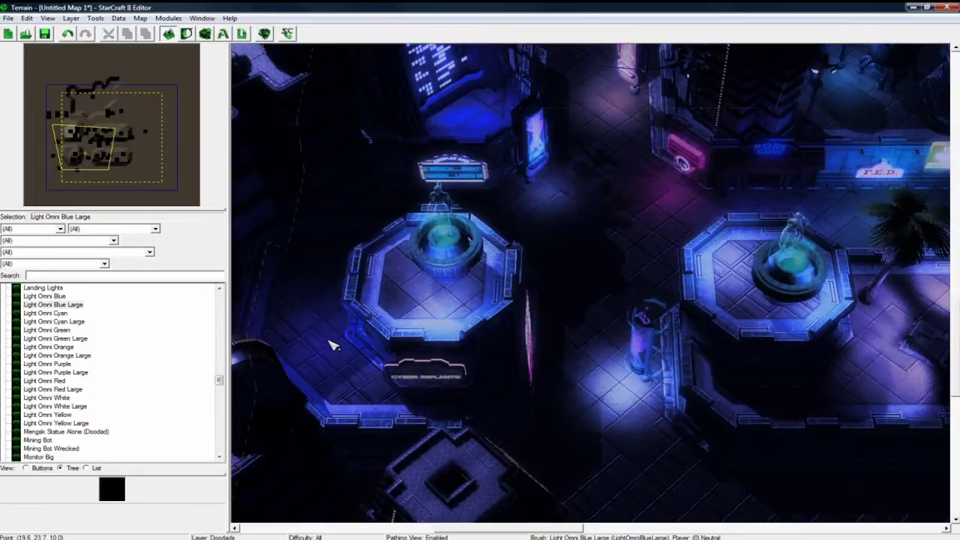
key(Down)
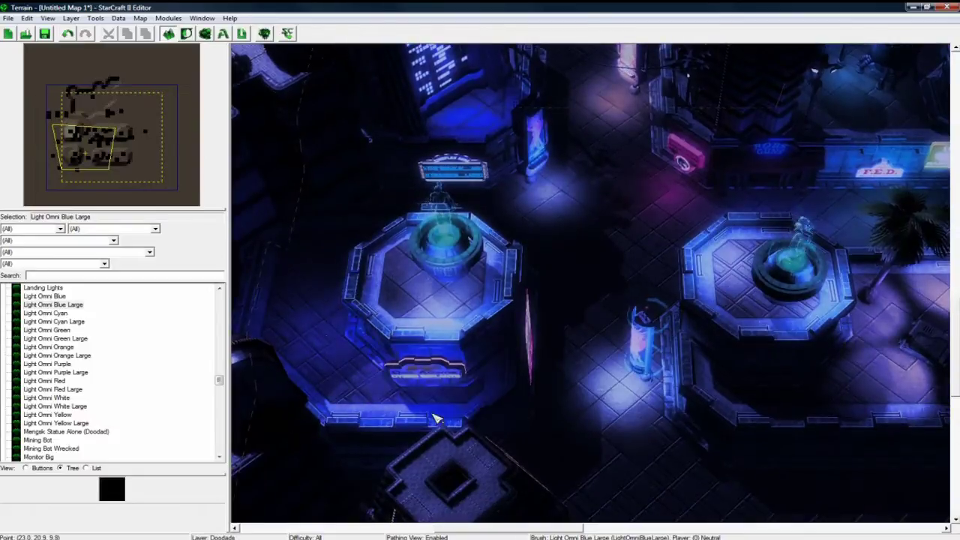
key(Up)
Place Light Omni Red doodads on the street between the two fountain platforms and beneath the front wall of the second platform.
key(Right)
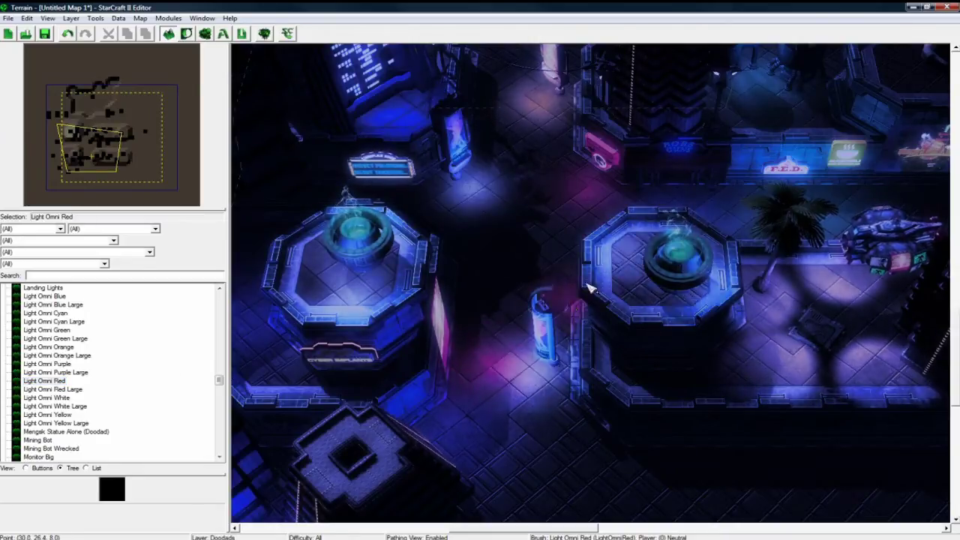
key(Up)
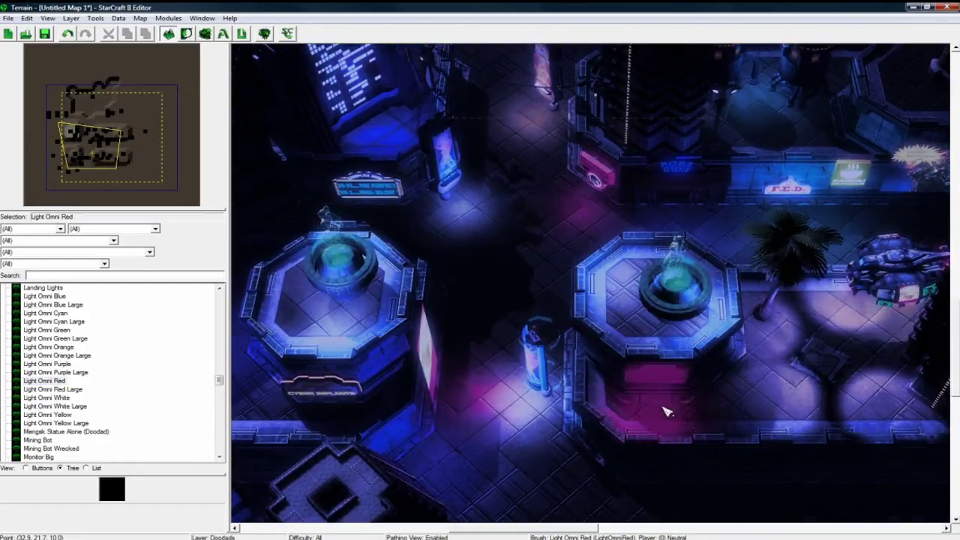
key(Right)
key(Up)
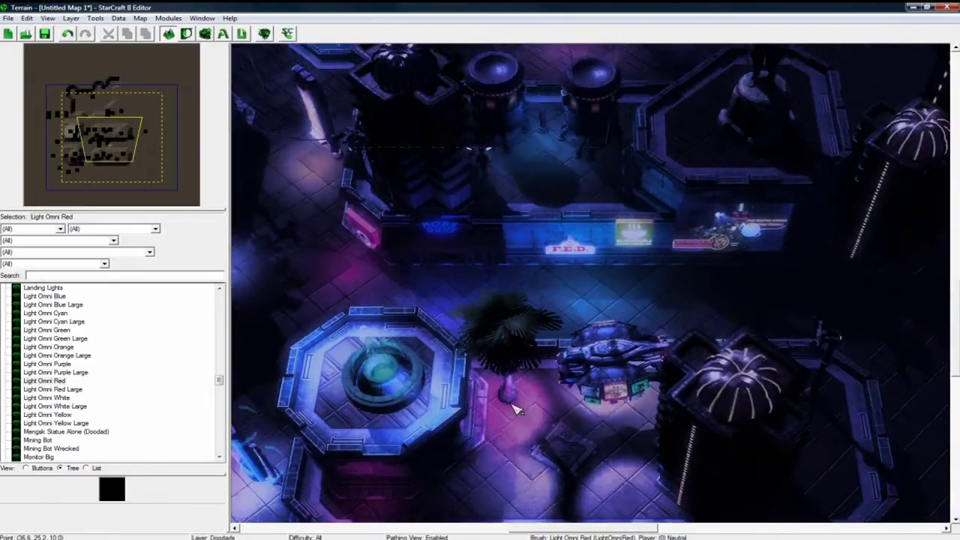
right_drag(512, 405, 397, 410)
right_drag(444, 286, 733, 305)
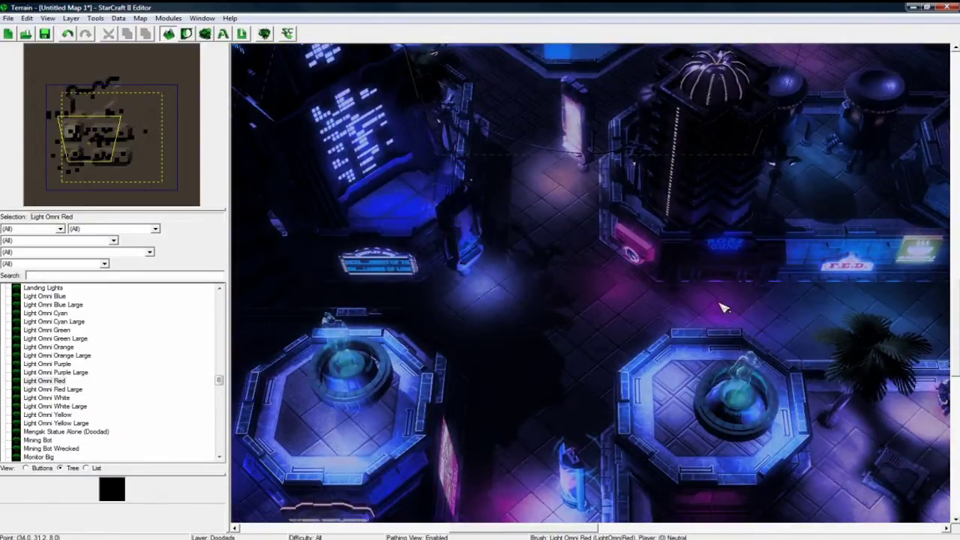
key(Up)
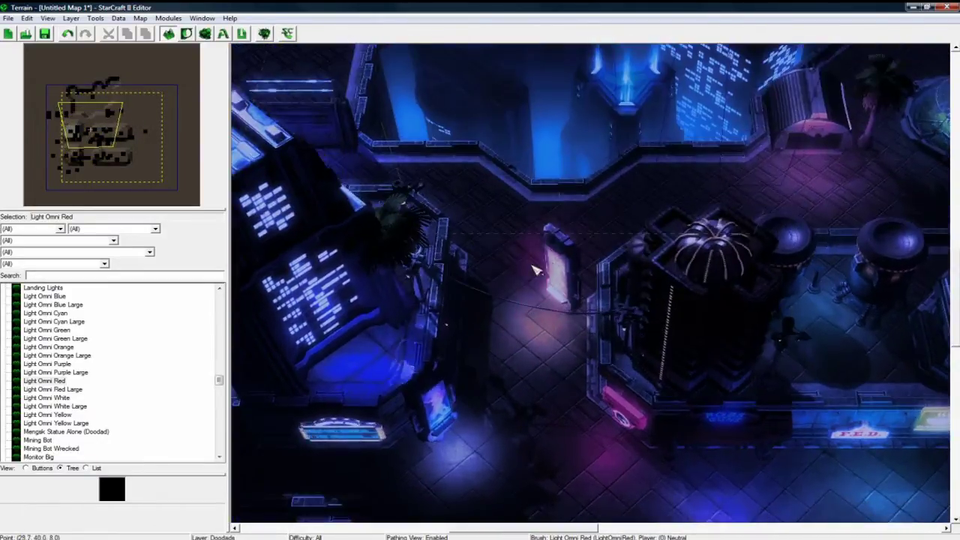
right_drag(686, 379, 439, 261)
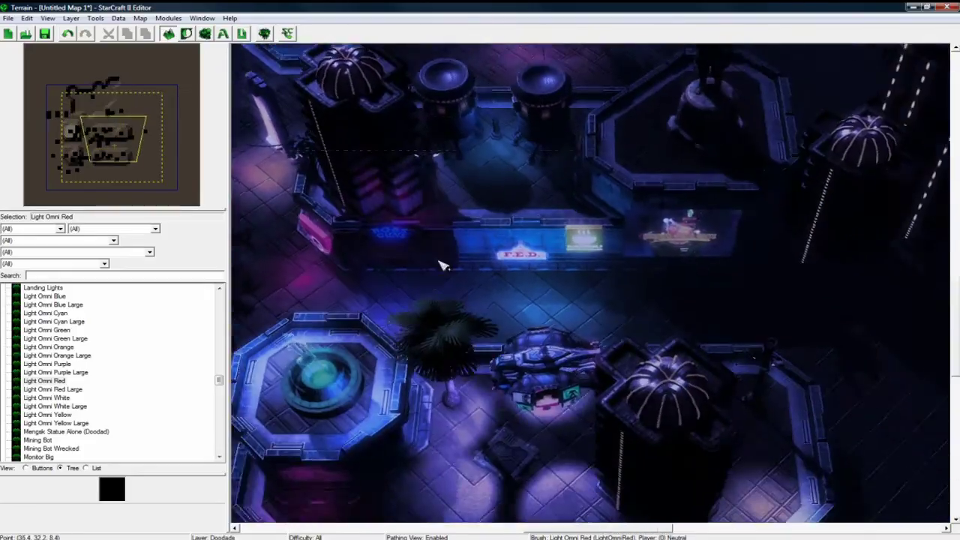
Examine the coloured street lighting and signs from a low, street-level camera angle.
scroll(485, 279, up, 5)
ctrl+right_drag(648, 292, 379, 49)
ctrl+right_drag(501, 248, 496, 266)
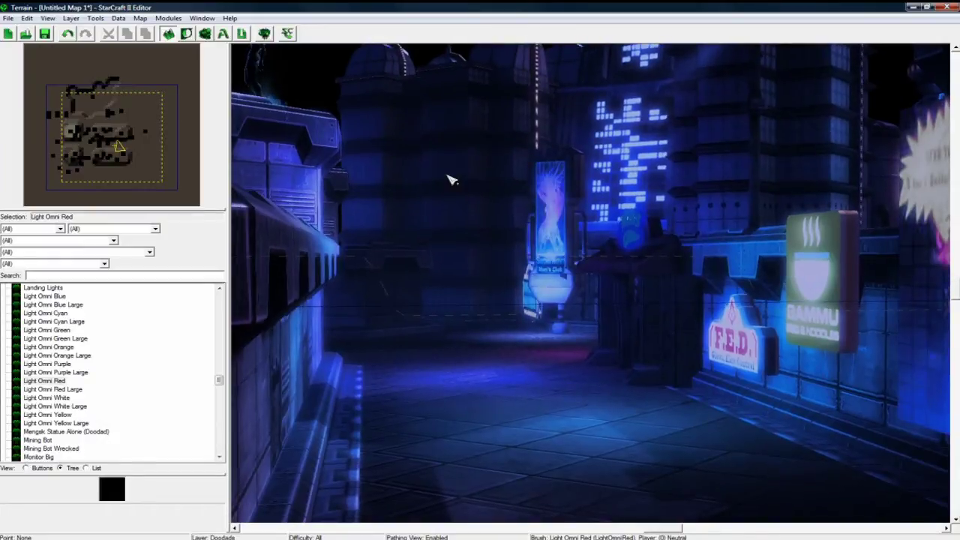
mouse_move(450, 179)
middle_down()
mouse_move(521, 328)
mouse_move(488, 388)
mouse_move(495, 410)
middle_up()
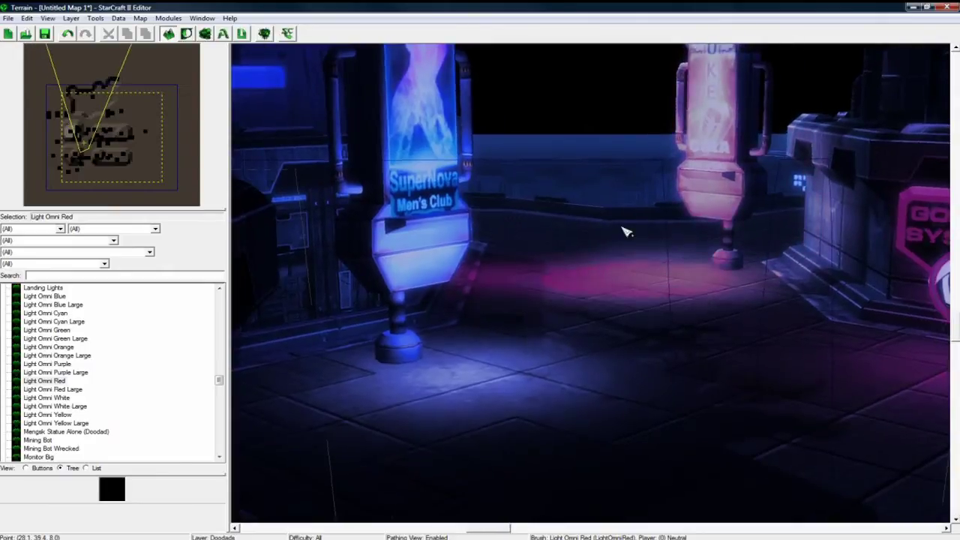
mouse_move(627, 232)
middle_down()
mouse_move(617, 146)
mouse_move(579, 159)
middle_up()
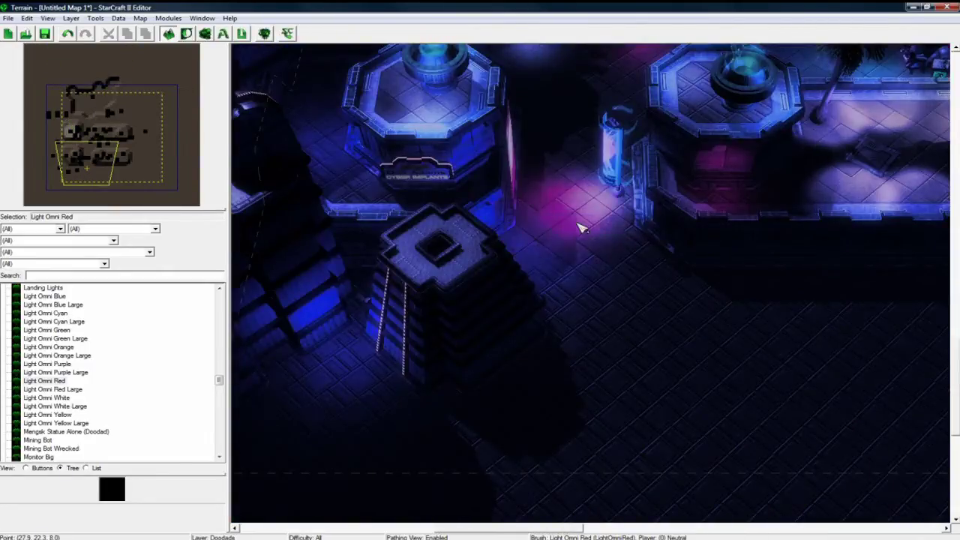
Place palm trees beside the SuperNova Men's Club sign and at the near corner of the second fountain platform.
middle_drag(579, 227, 568, 333)
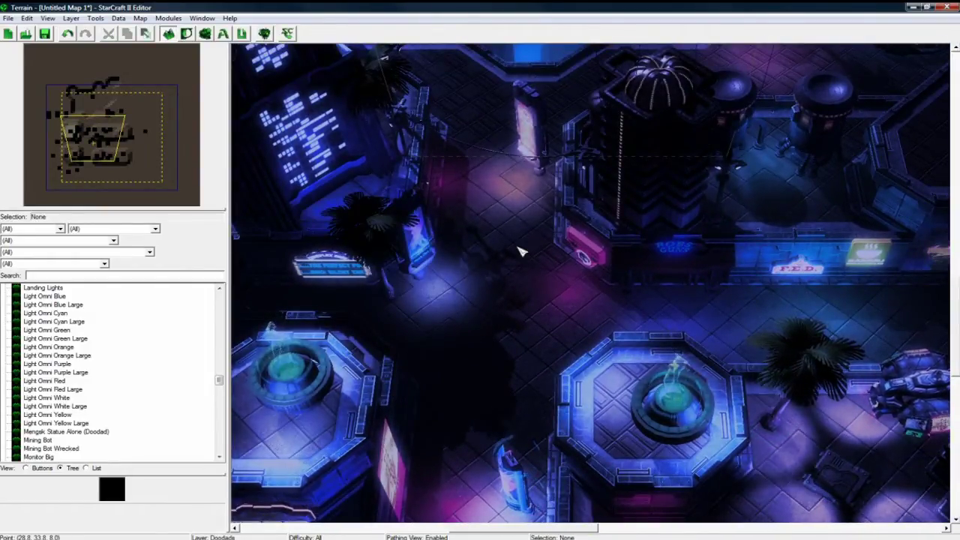
mouse_move(605, 299)
right_down()
mouse_move(547, 371)
mouse_move(624, 317)
mouse_move(587, 324)
right_up()
middle_drag(591, 328, 641, 330)
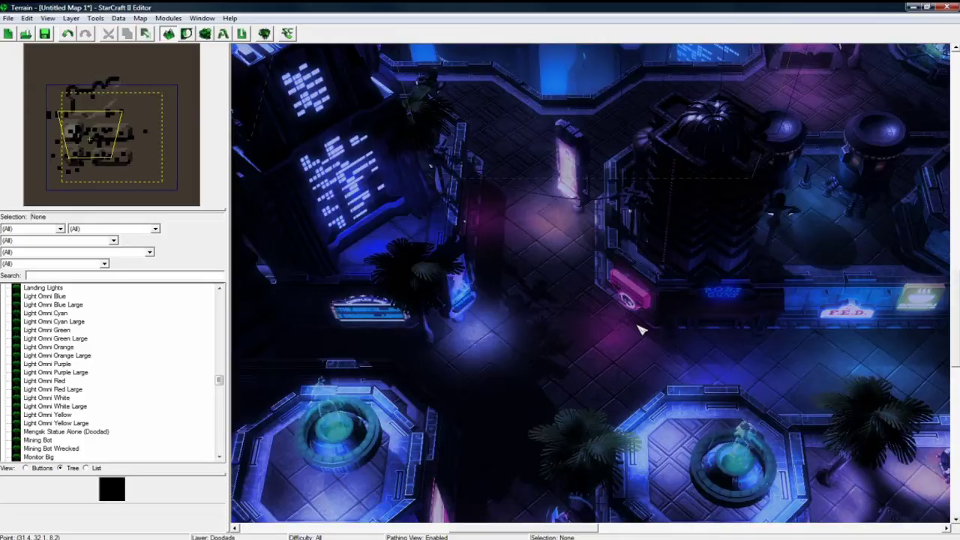
Set up a Painted Pathing brush that adds No Pathing cells, with a size of 4.50 and a round shape.
key(p)
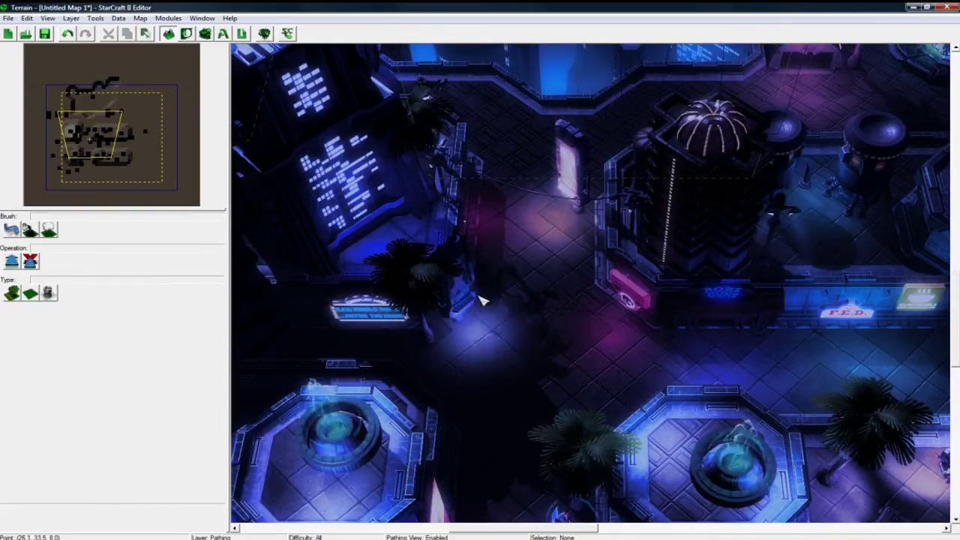
click(11, 231)
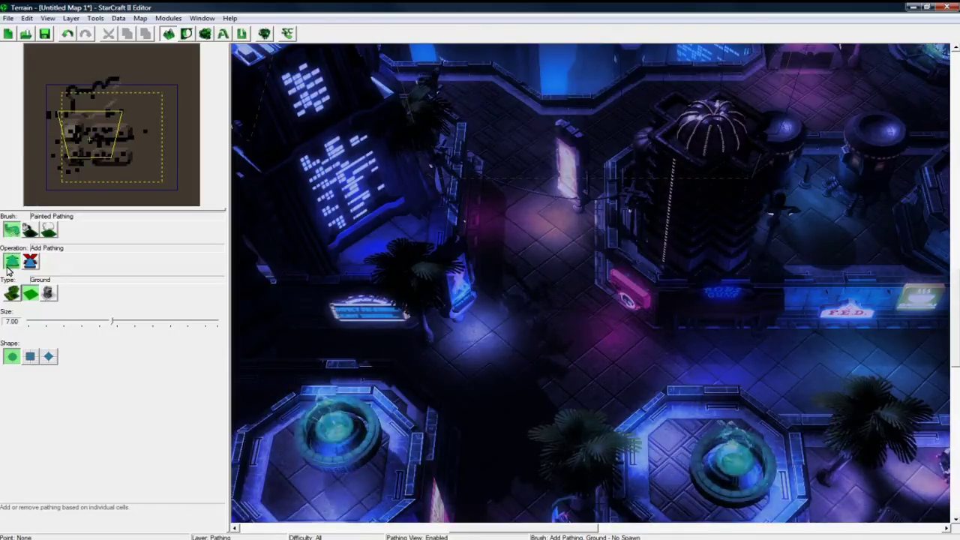
click(36, 295)
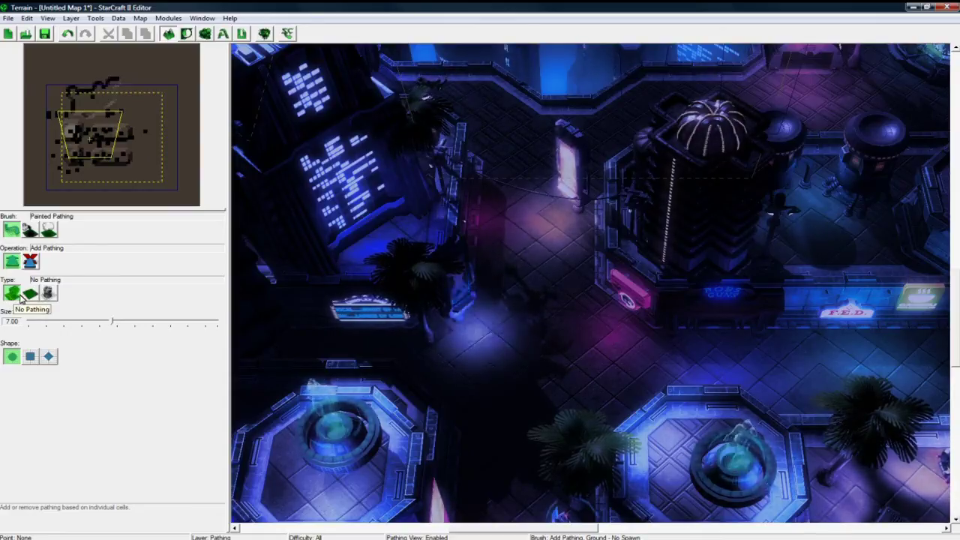
click(49, 295)
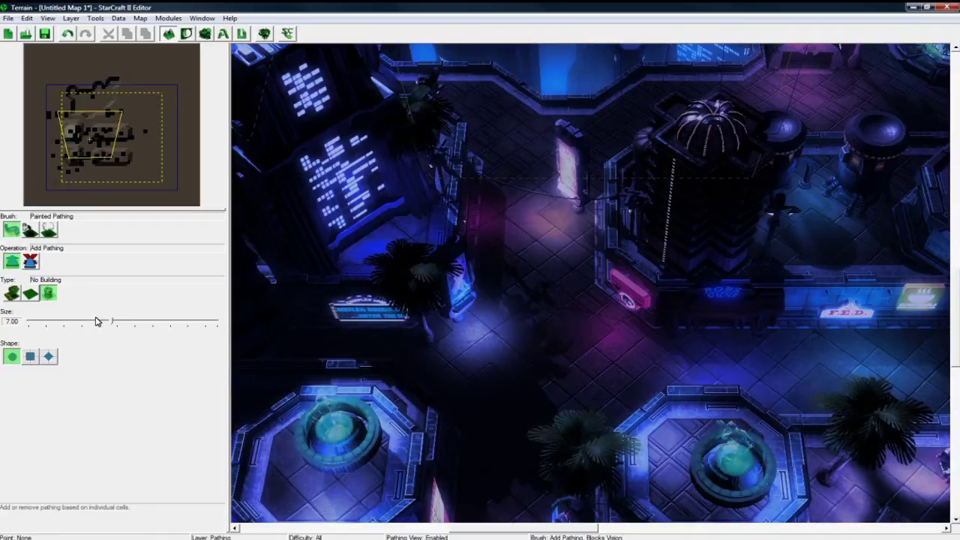
click(28, 297)
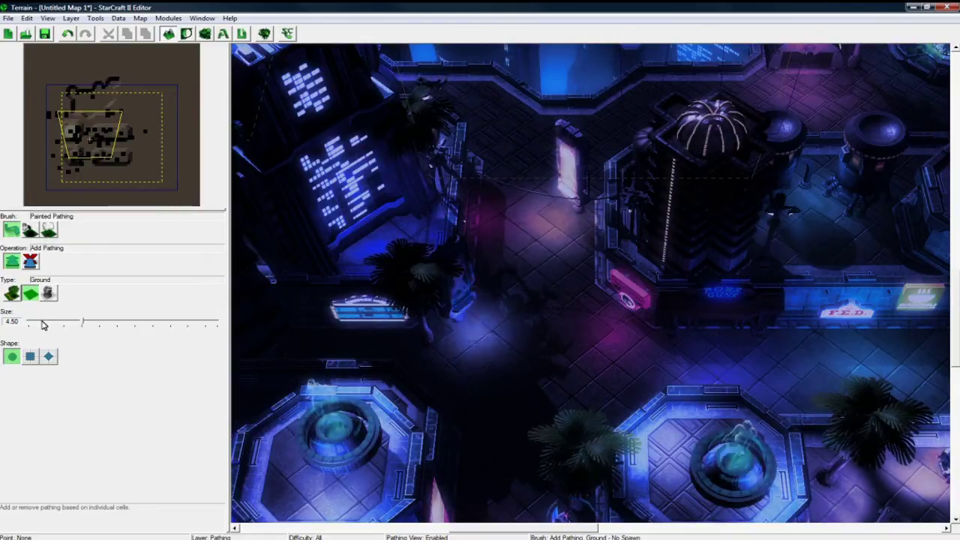
click(13, 296)
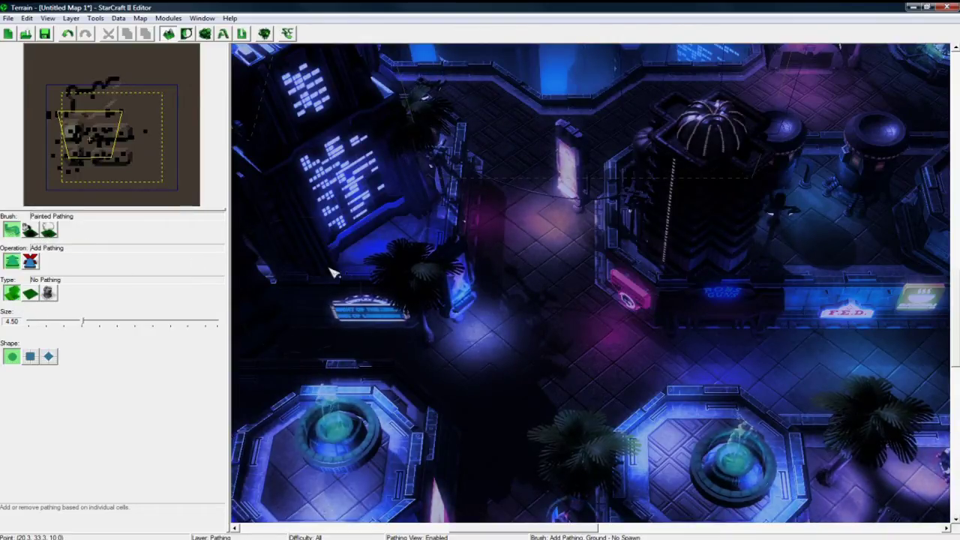
Paint No Pathing on the dark ground beside the large skyscraper and around the tower in front of the Cyber Implants platform.
right_drag(334, 274, 430, 355)
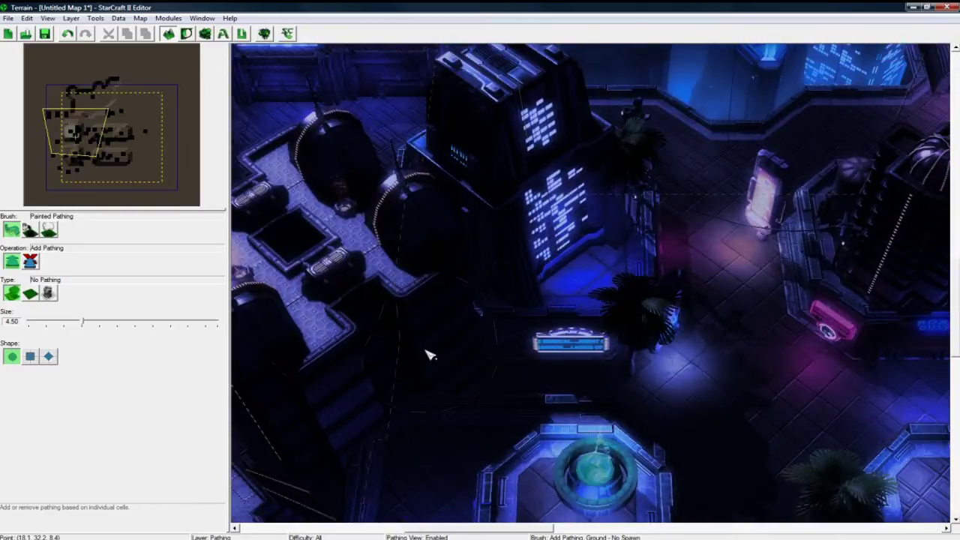
middle_drag(429, 401, 427, 322)
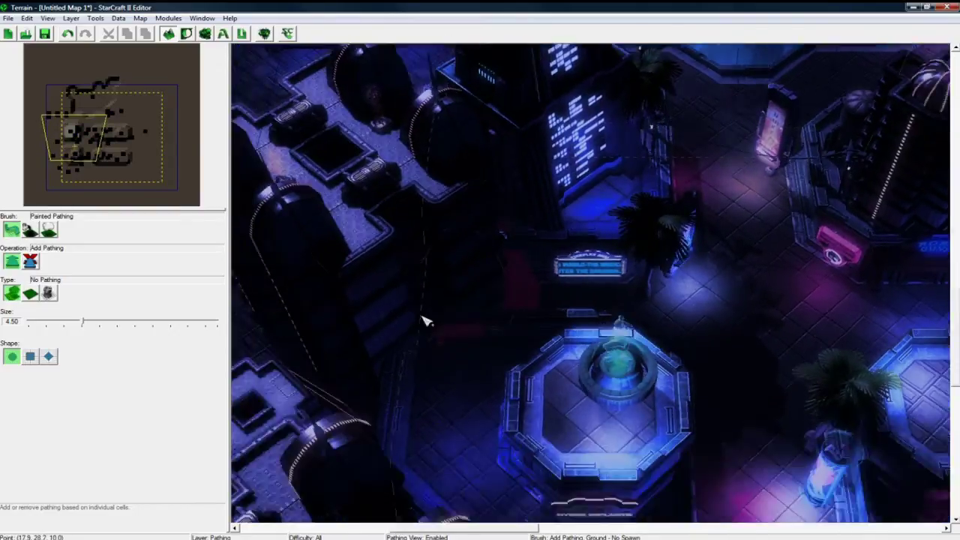
right_drag(426, 321, 426, 225)
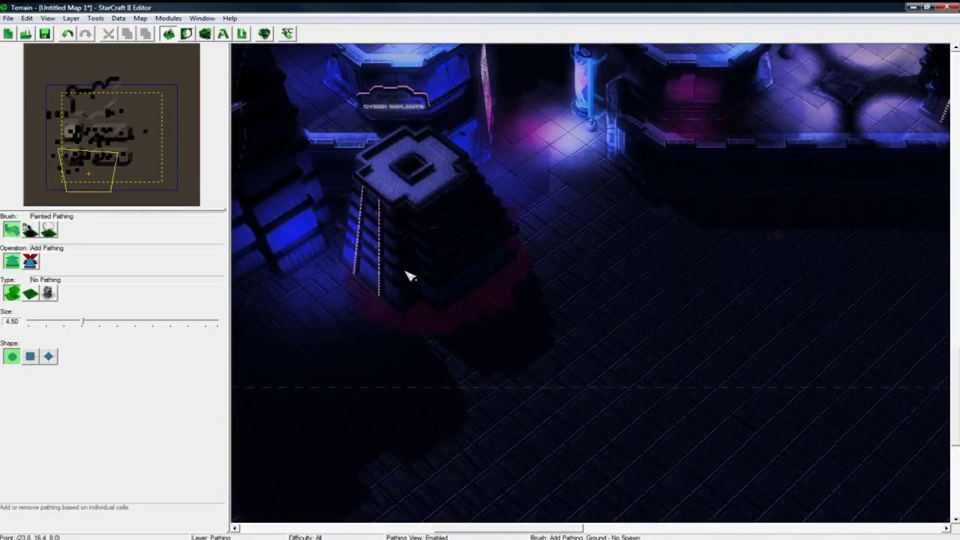
mouse_move(405, 272)
mouse_down()
mouse_move(283, 278)
mouse_move(383, 289)
mouse_up()
Paint No Pathing around the bases of the domed tower and the adjoining tall skyscrapers on the city's eastern side.
mouse_move(754, 85)
right_down()
mouse_move(620, 300)
mouse_move(630, 353)
right_up()
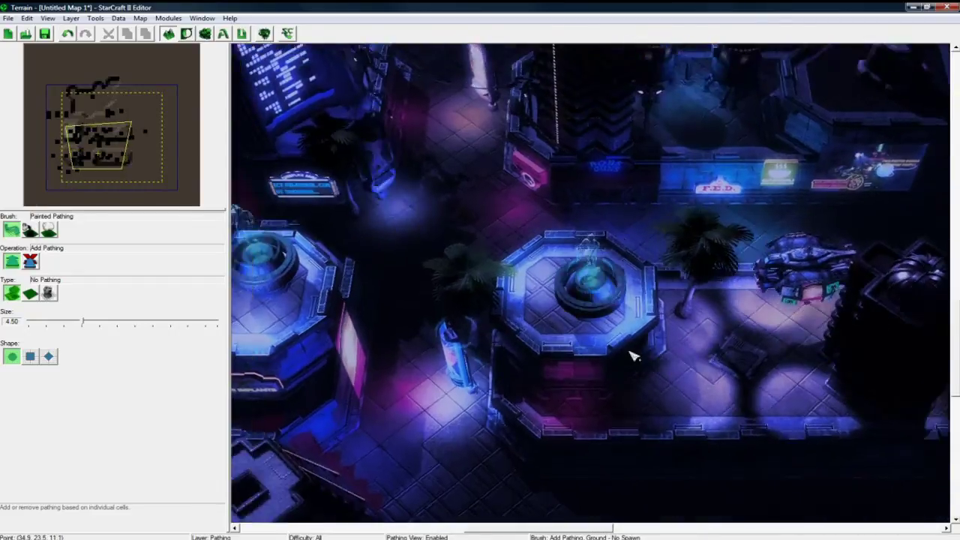
middle_drag(633, 356, 481, 328)
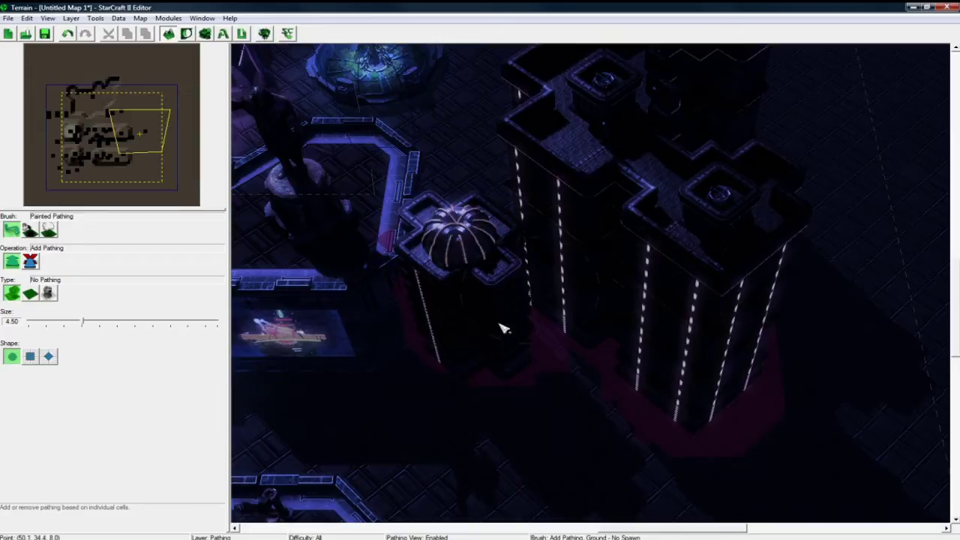
middle_drag(504, 328, 613, 310)
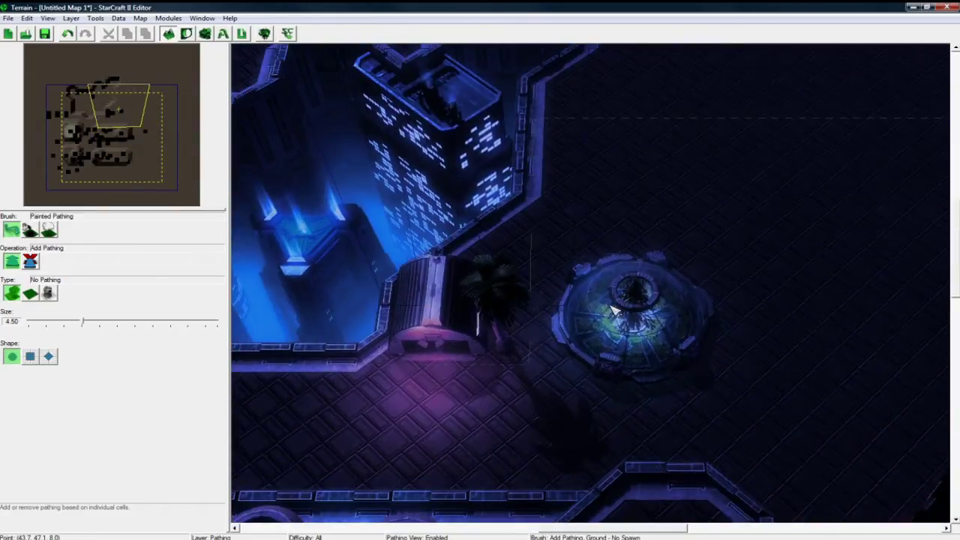
Paint No Pathing along the light-barrier wall beside the chasm and over the ground in front of it.
middle_drag(501, 316, 424, 339)
drag(426, 338, 416, 304)
middle_drag(336, 324, 563, 303)
drag(563, 308, 338, 305)
middle_drag(677, 328, 532, 343)
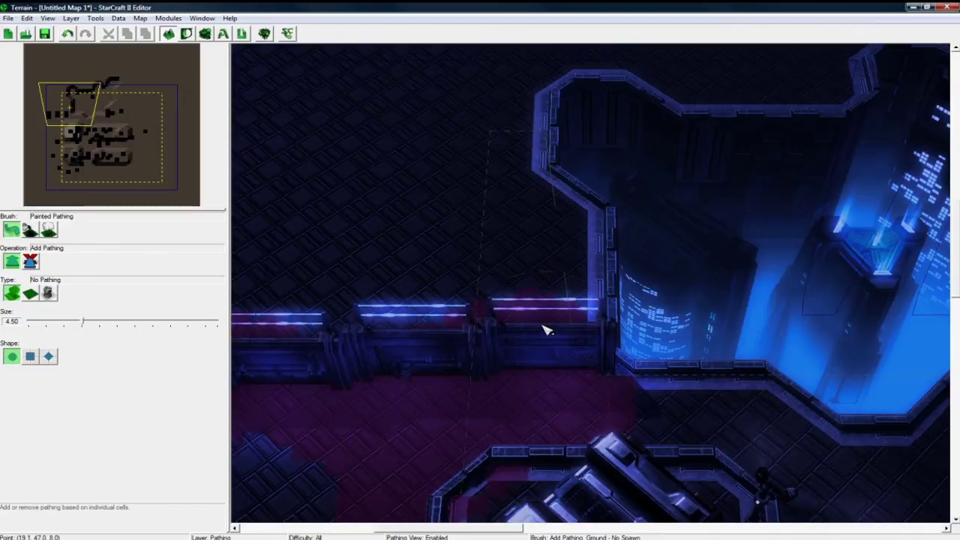
right_drag(535, 340, 406, 305)
right_drag(756, 439, 408, 351)
right_drag(638, 320, 749, 188)
middle_drag(748, 189, 810, 154)
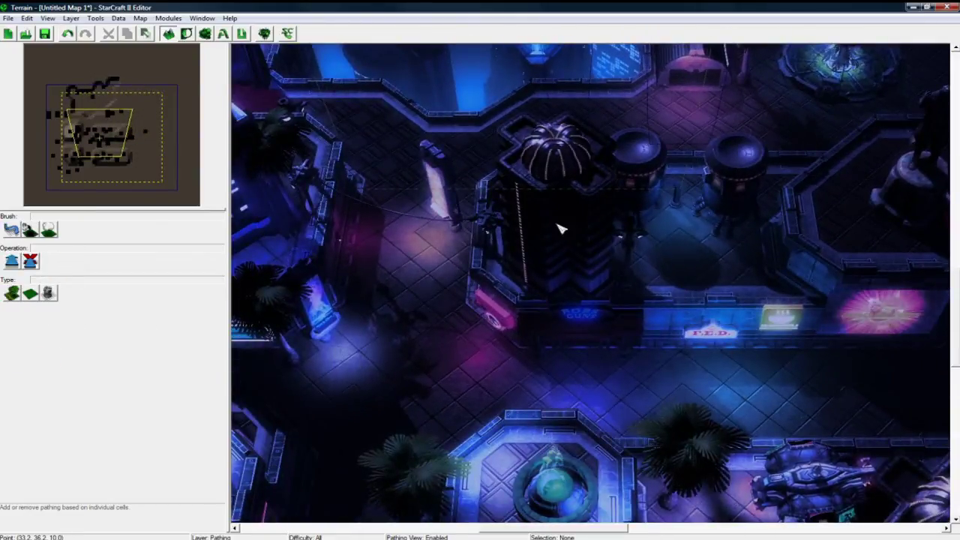
Place a Terran Reaper for Player 1 on the street between the lit signs and the fountain platforms.
key(u)
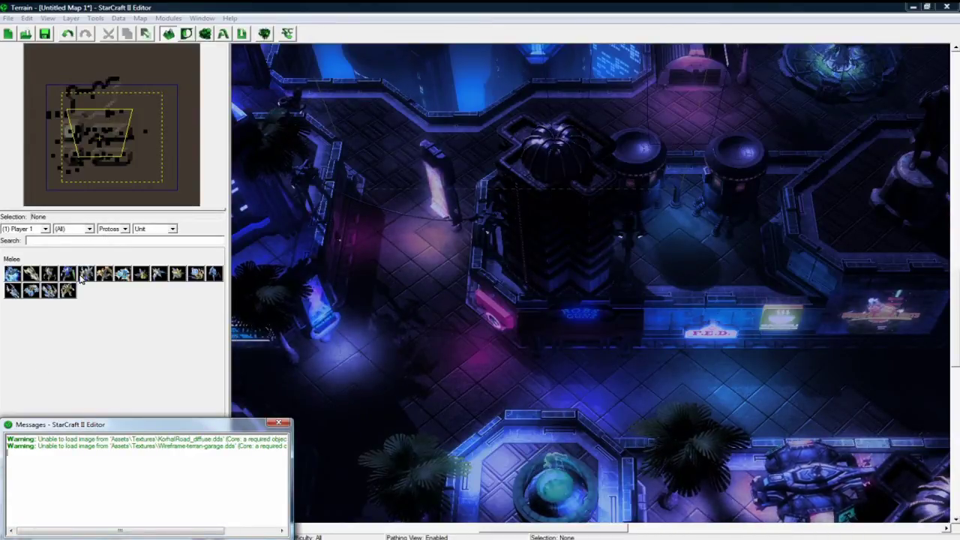
click(107, 229)
click(108, 240)
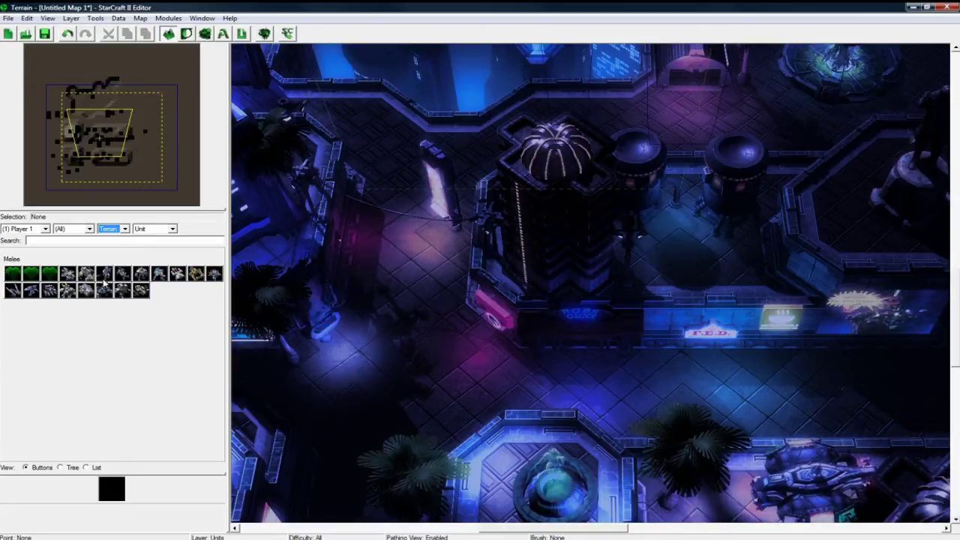
click(30, 290)
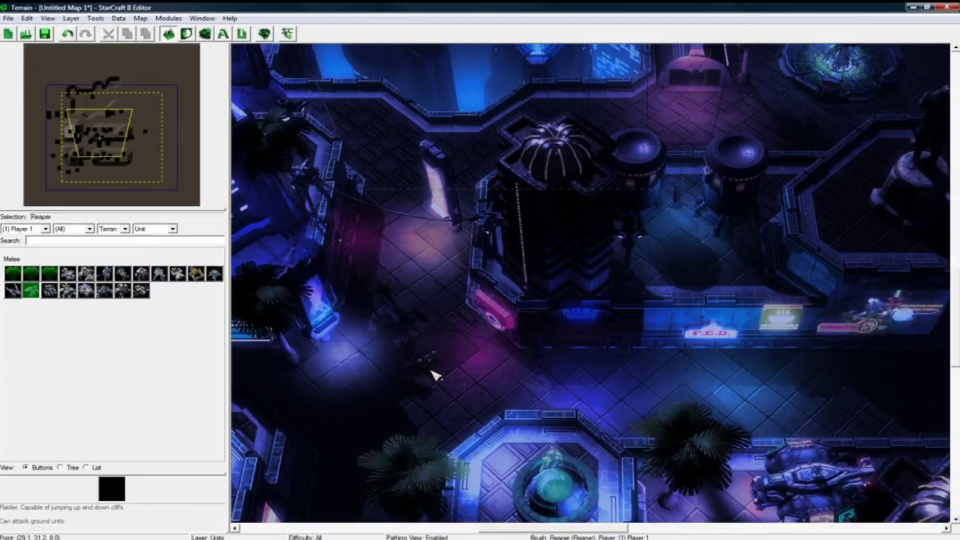
right_drag(465, 379, 547, 351)
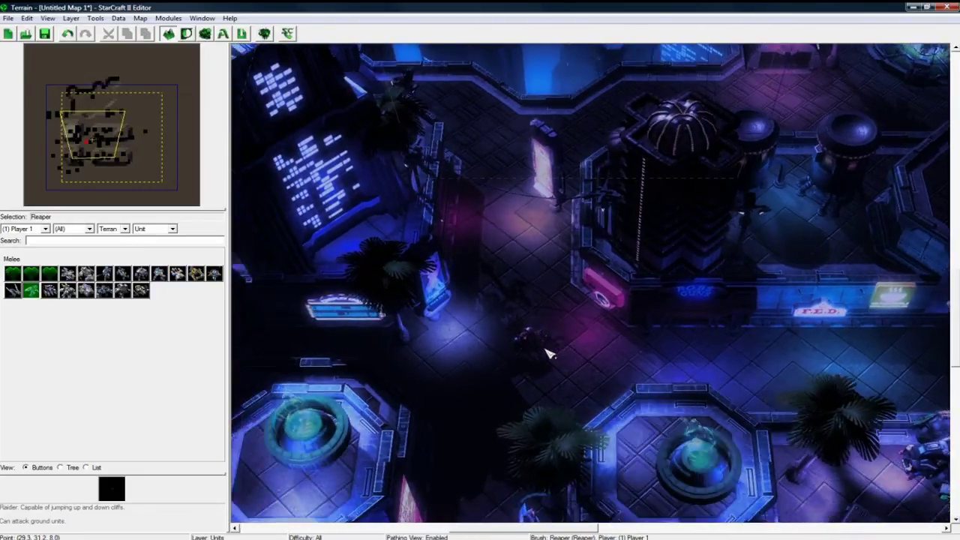
key(Escape)
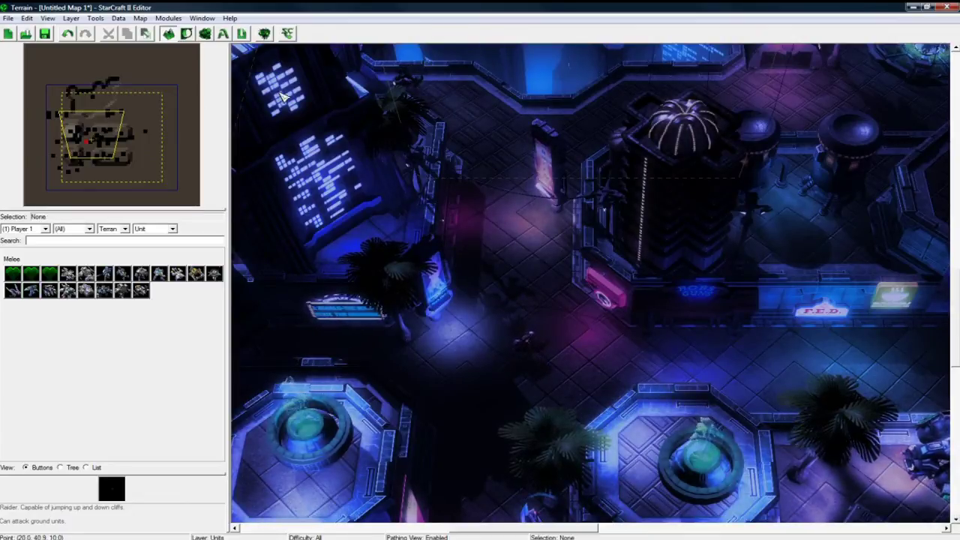
Delete all four default melee actions from the Melee Initialization trigger.
click(186, 34)
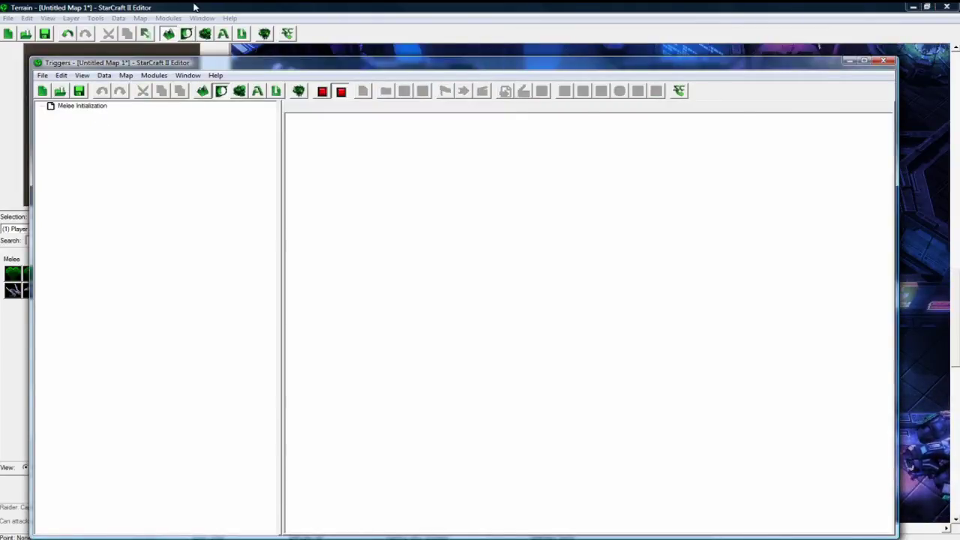
click(102, 108)
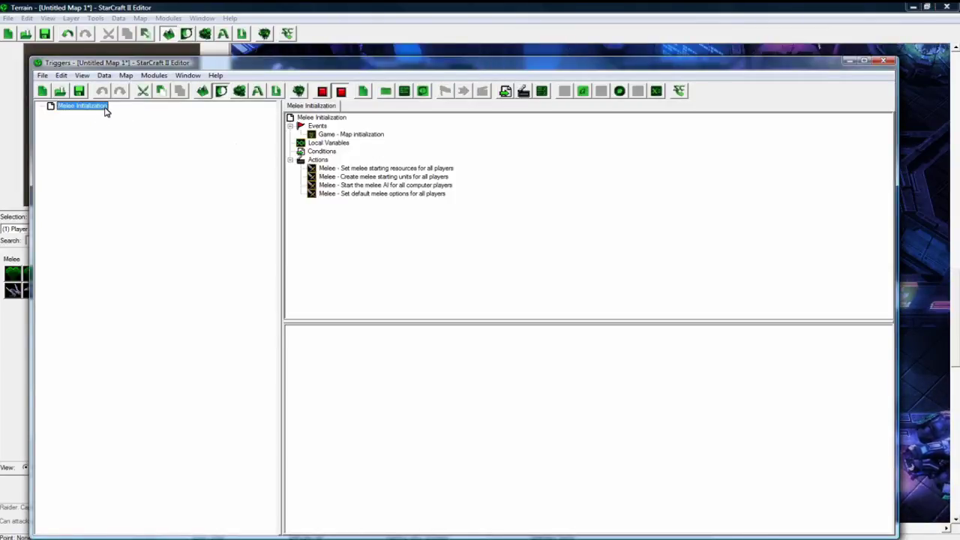
click(330, 169)
key(Delete)
key(Delete)
key(Delete)
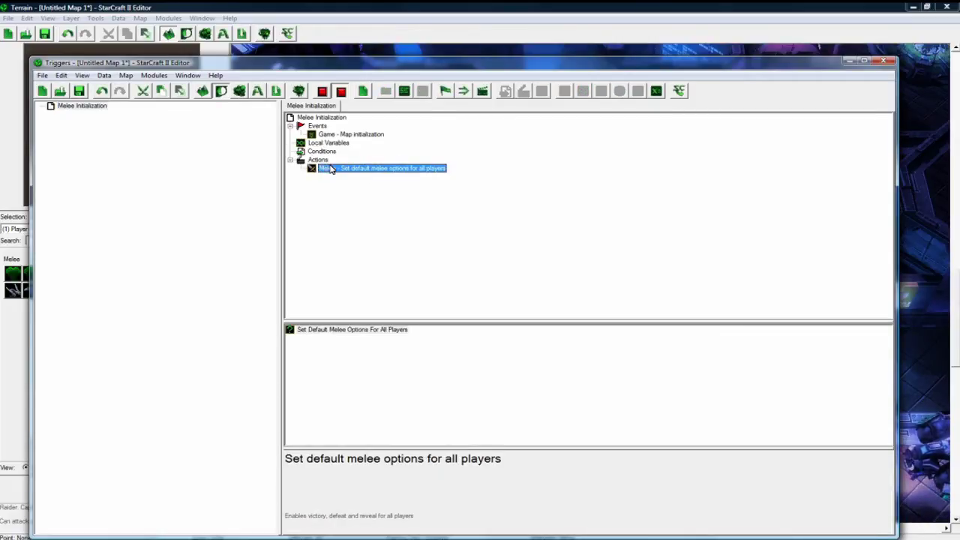
key(Delete)
Add a Pan Camera action to the Melee Initialization trigger.
right_click(319, 160)
mouse_move(383, 416)
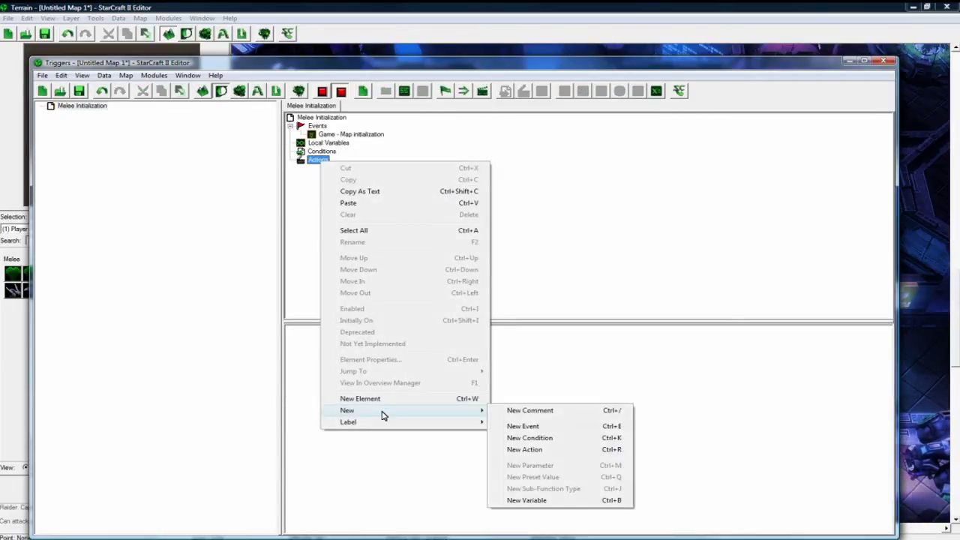
click(539, 450)
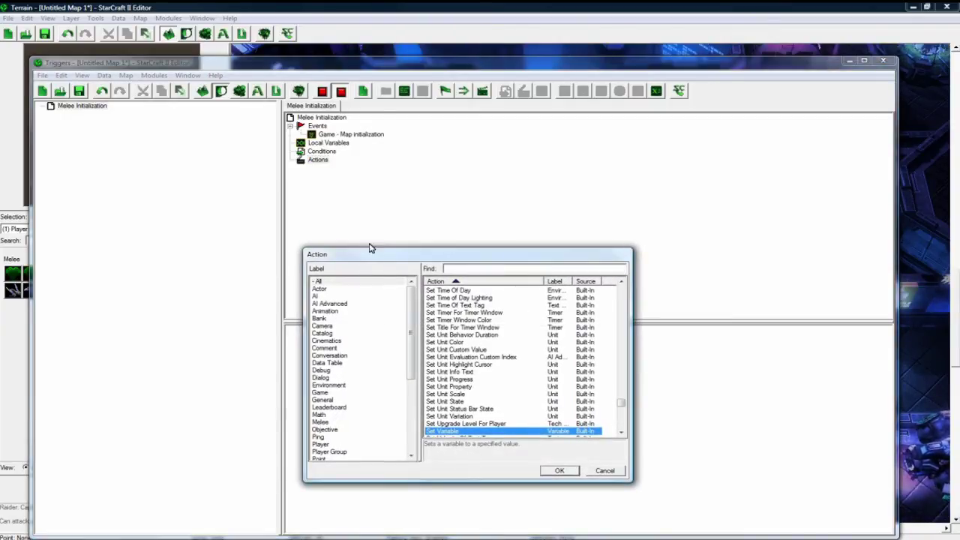
click(324, 327)
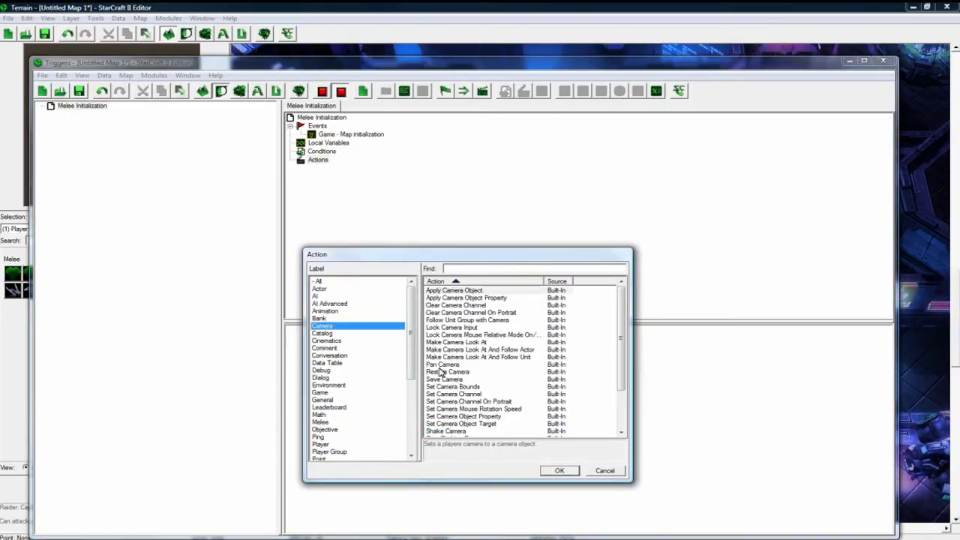
click(443, 365)
click(558, 470)
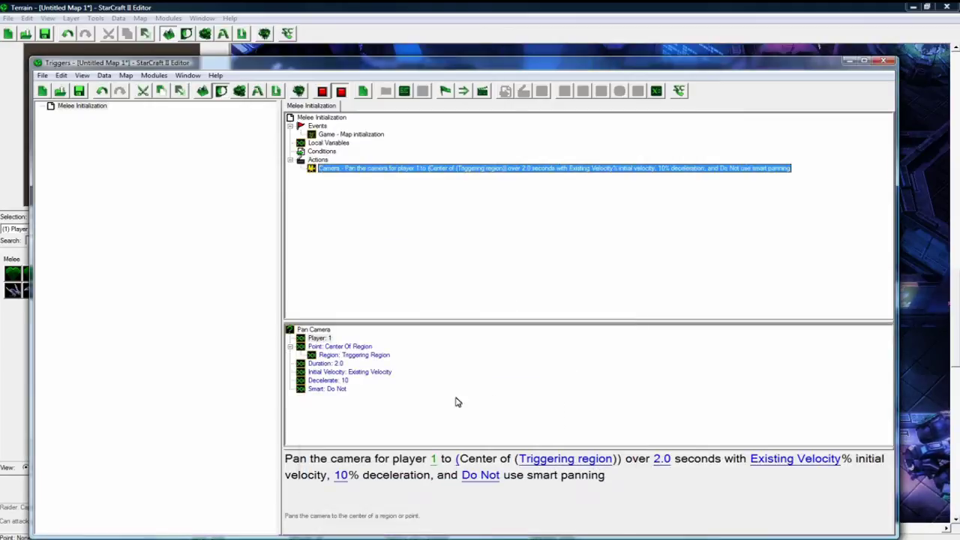
Set the Pan Camera action's target point to the Position Of Unit function.
click(459, 459)
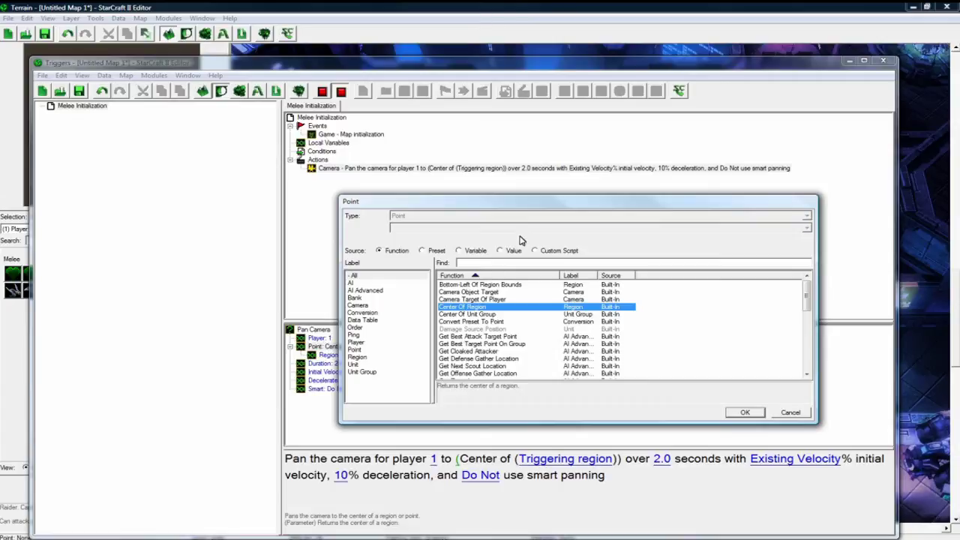
click(500, 250)
click(433, 253)
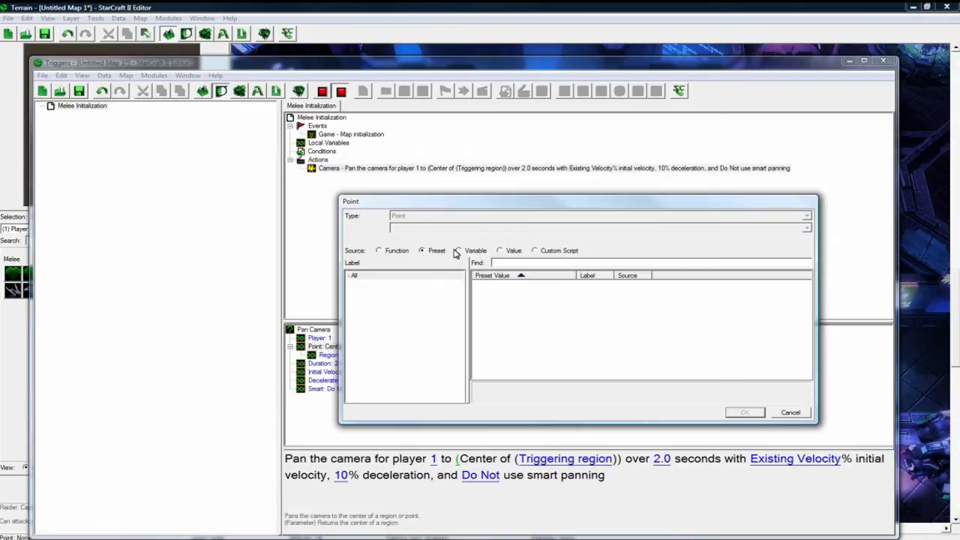
click(380, 250)
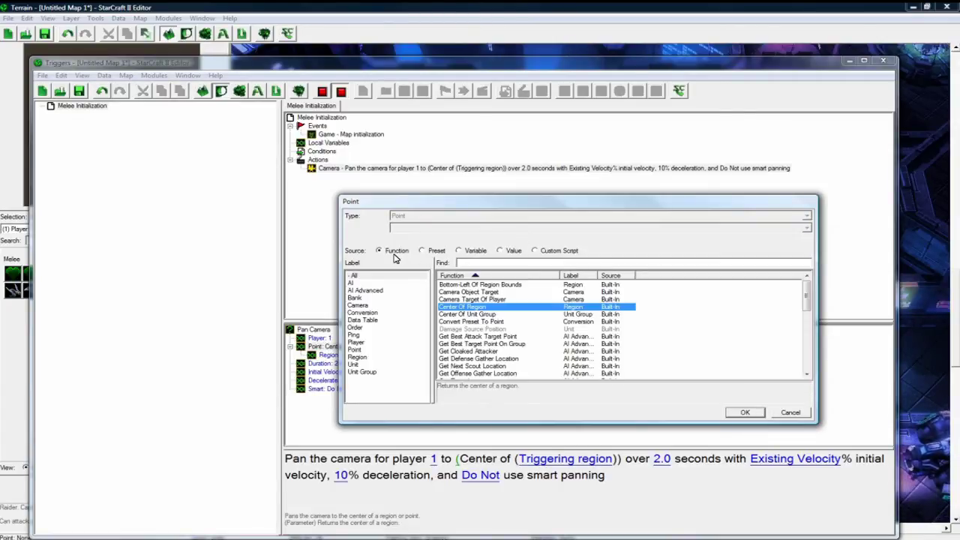
click(388, 364)
click(460, 292)
click(745, 413)
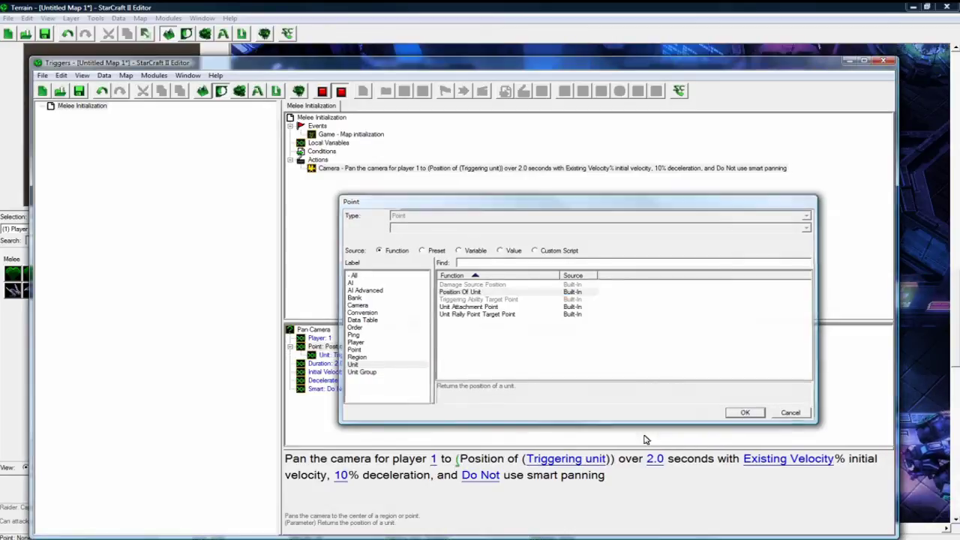
Choose Player 1's placed Reaper as the unit whose position the camera pans to.
click(565, 458)
click(500, 251)
click(450, 273)
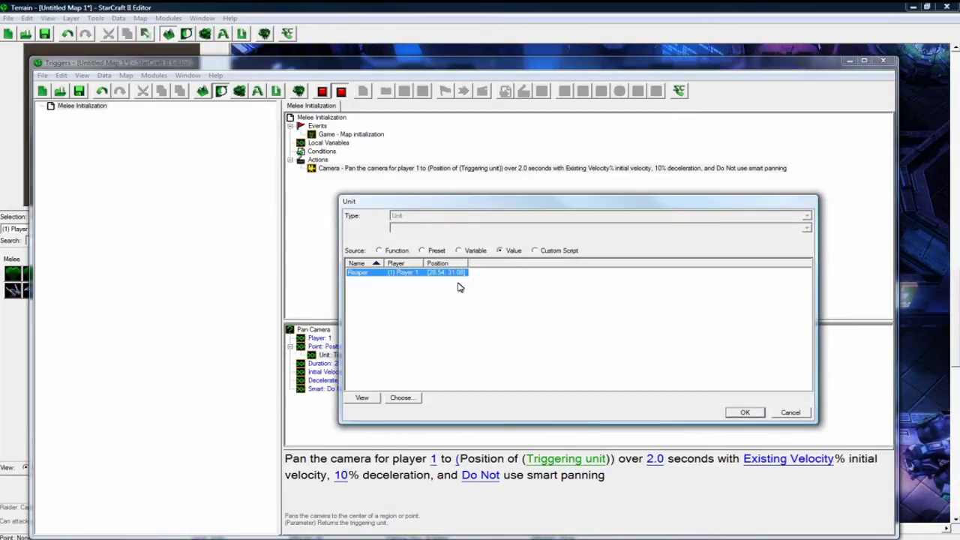
click(743, 413)
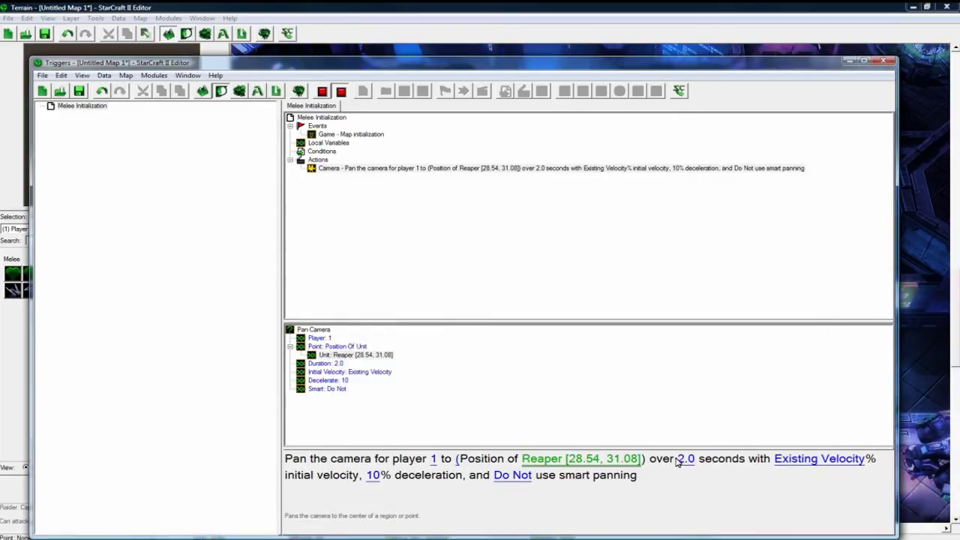
Set the camera pan's duration to 0.0 seconds and its initial velocity to 100.
click(683, 459)
click(742, 413)
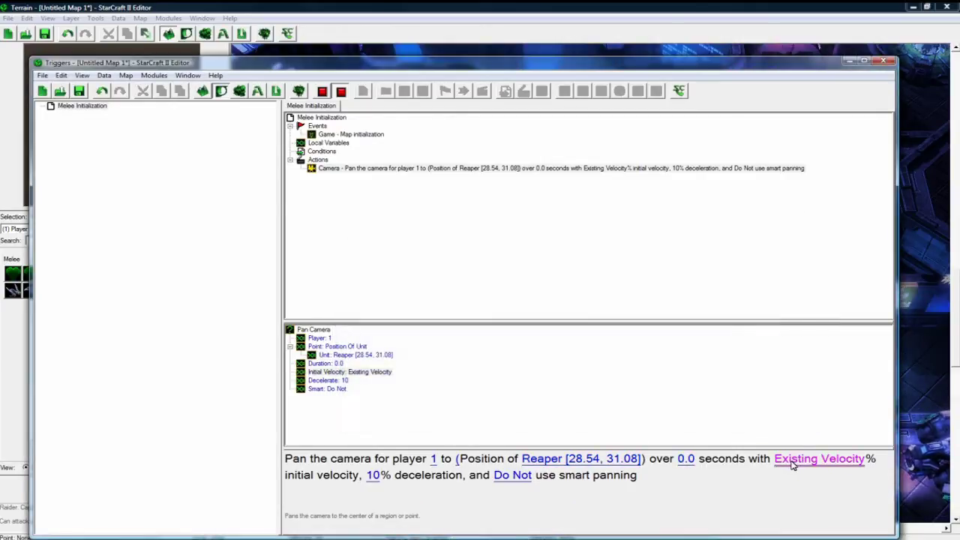
click(819, 459)
click(459, 250)
click(508, 252)
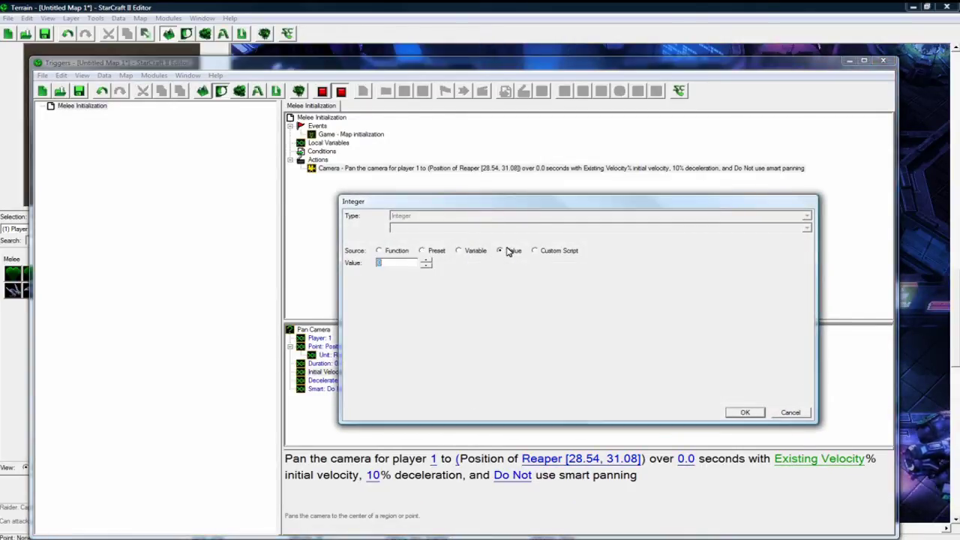
text(100)
key(Return)
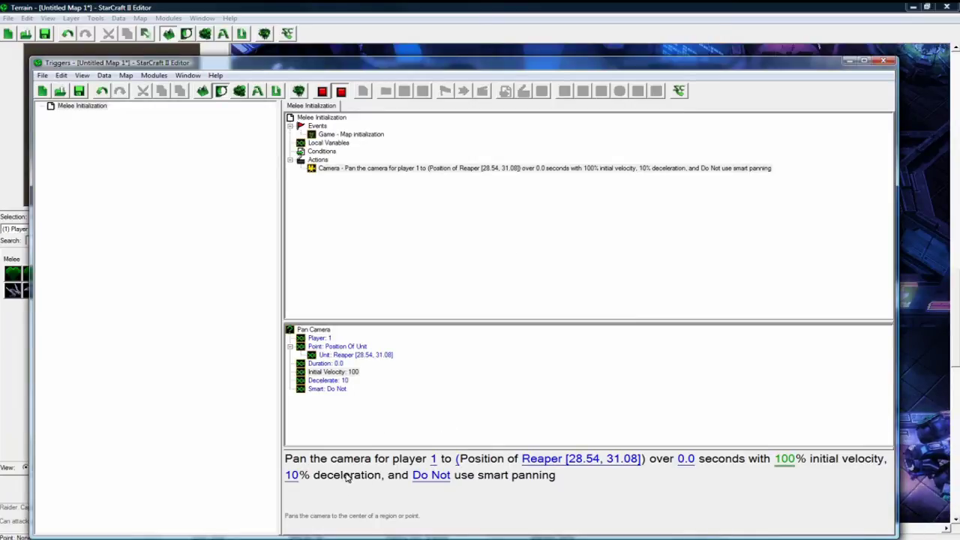
Set the Pan Camera action's deceleration to 0% and duplicate the action within the Melee Initialization trigger.
click(291, 476)
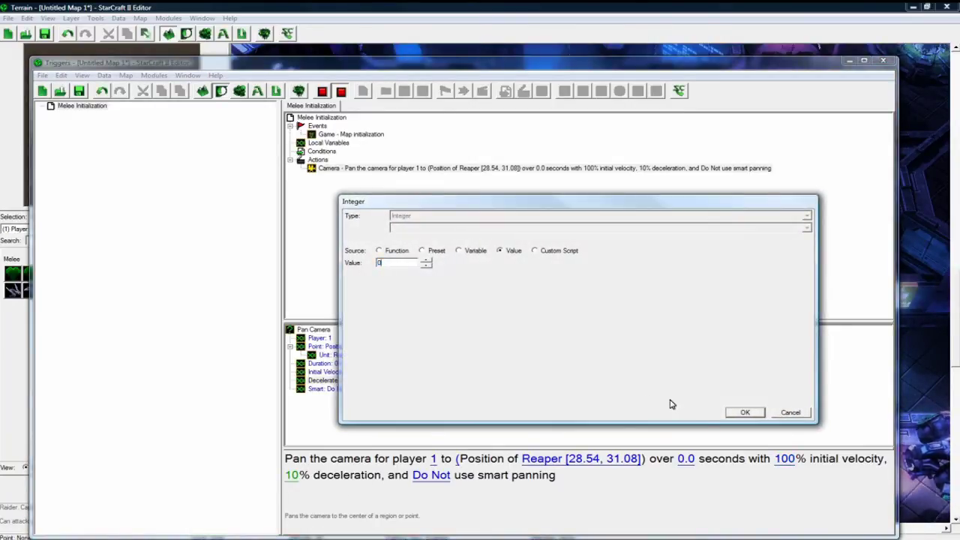
click(745, 413)
click(403, 170)
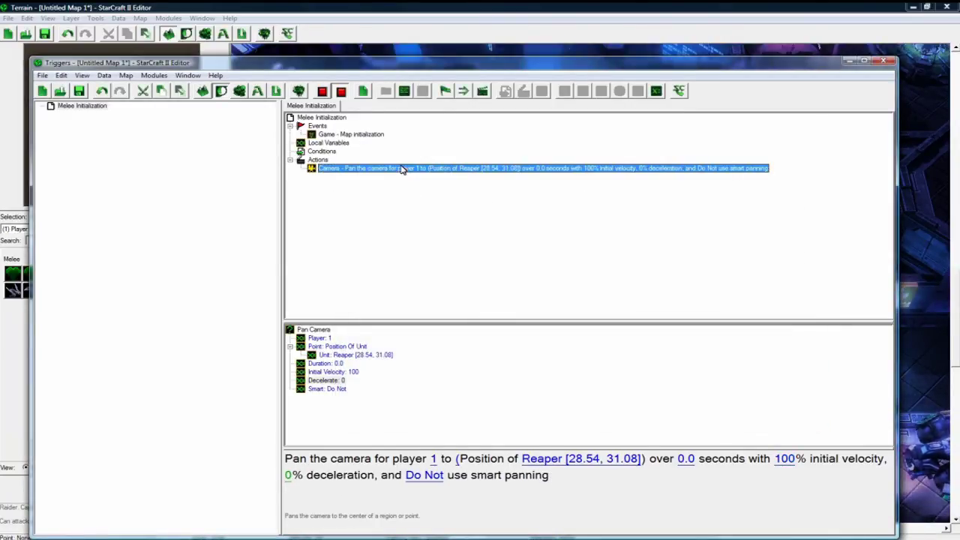
key(ctrl+c)
key(ctrl+v)
Change the duplicated Pan Camera action to the Follow Unit Group with Camera action.
double_click(397, 178)
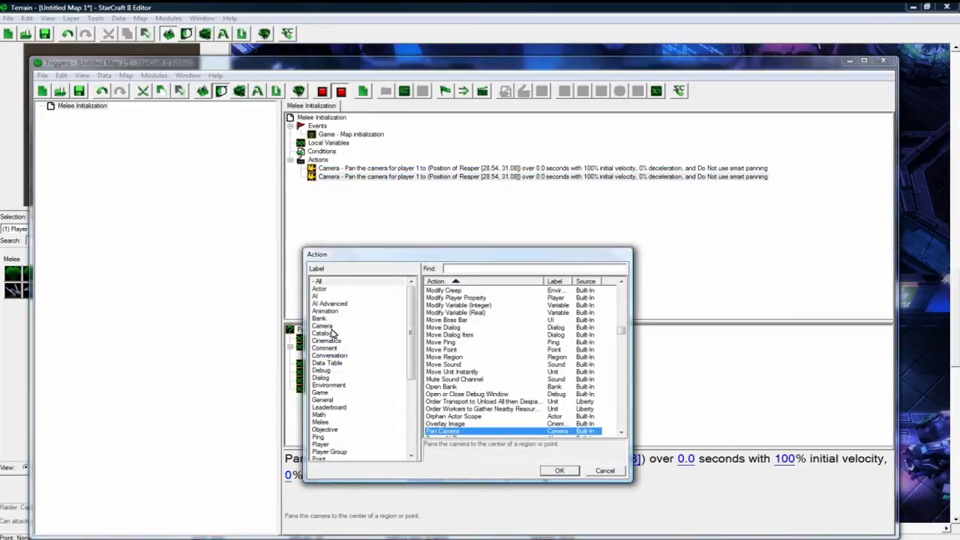
click(334, 328)
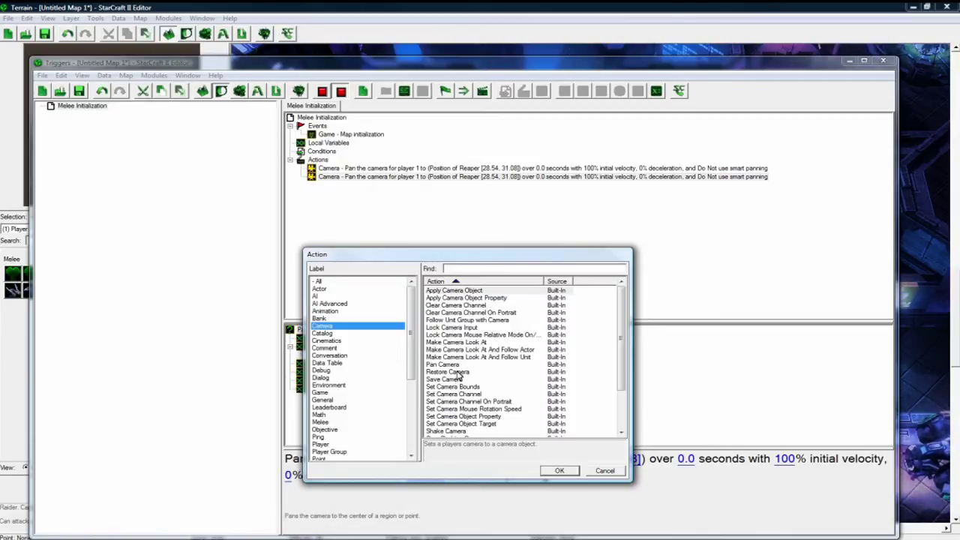
click(468, 366)
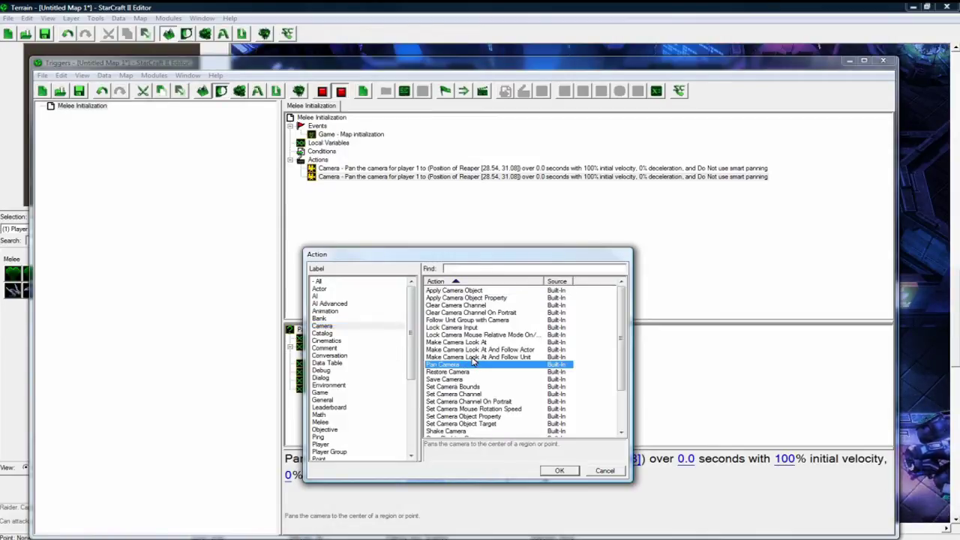
click(467, 320)
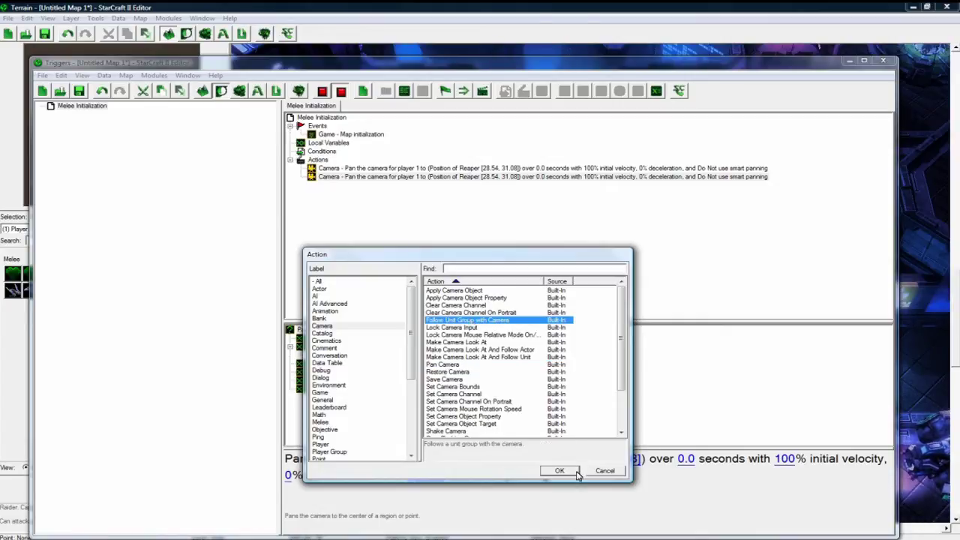
click(559, 470)
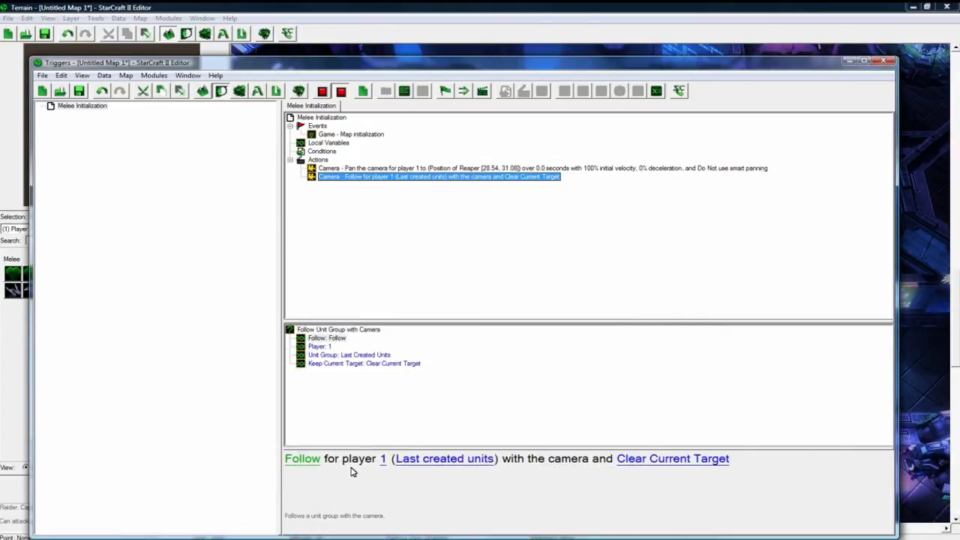
Set the followed unit group to the Convert Unit To Unit Group function.
click(445, 460)
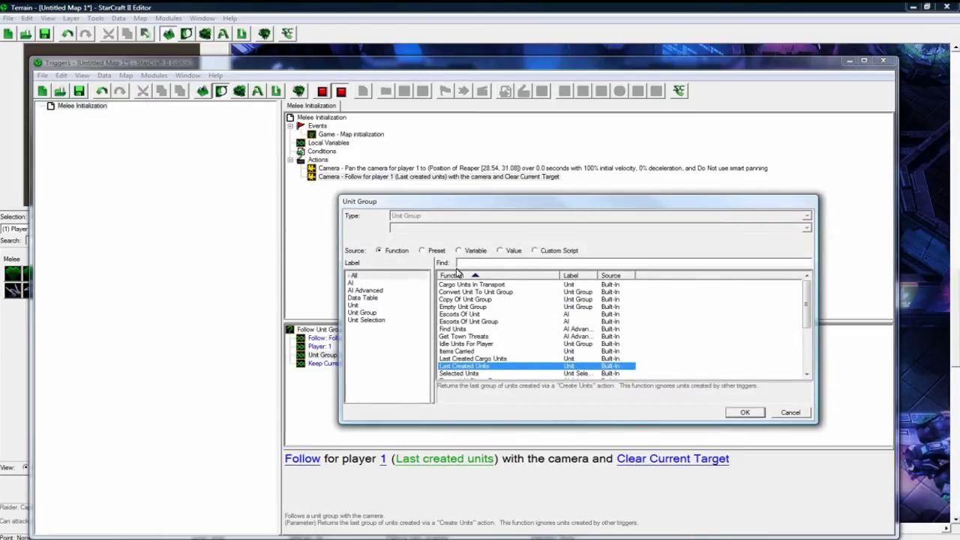
click(500, 252)
click(379, 251)
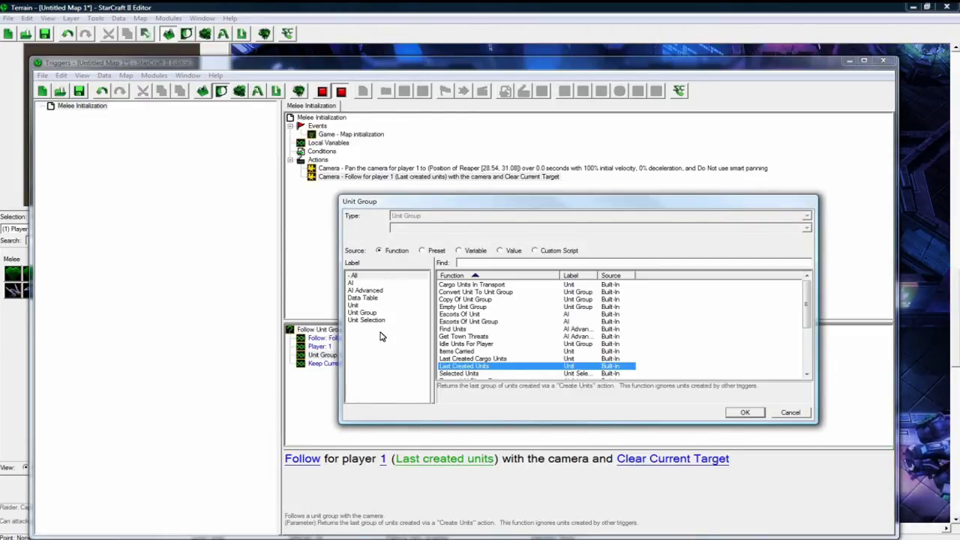
click(378, 314)
click(450, 286)
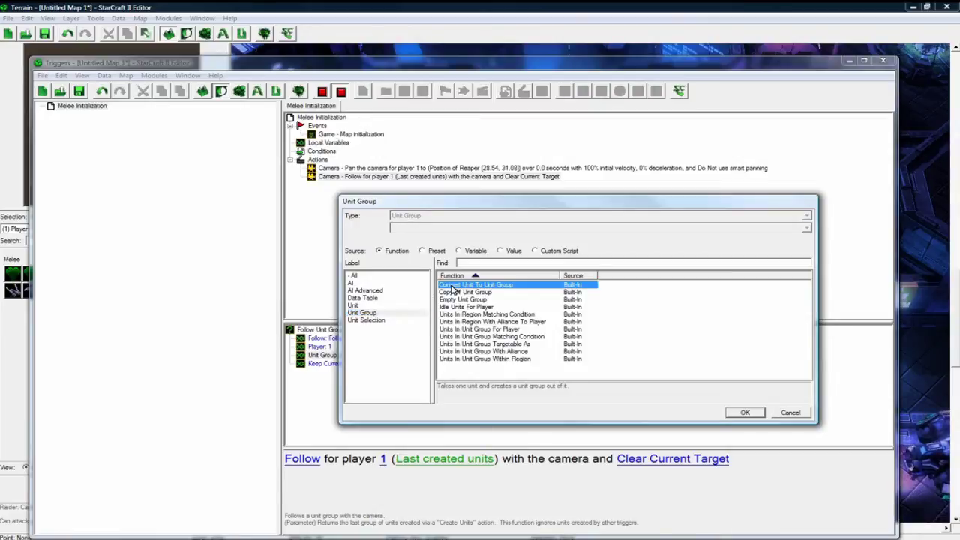
click(745, 413)
Choose Player 1's placed Reaper as the unit converted into the group the camera follows.
click(525, 458)
click(500, 251)
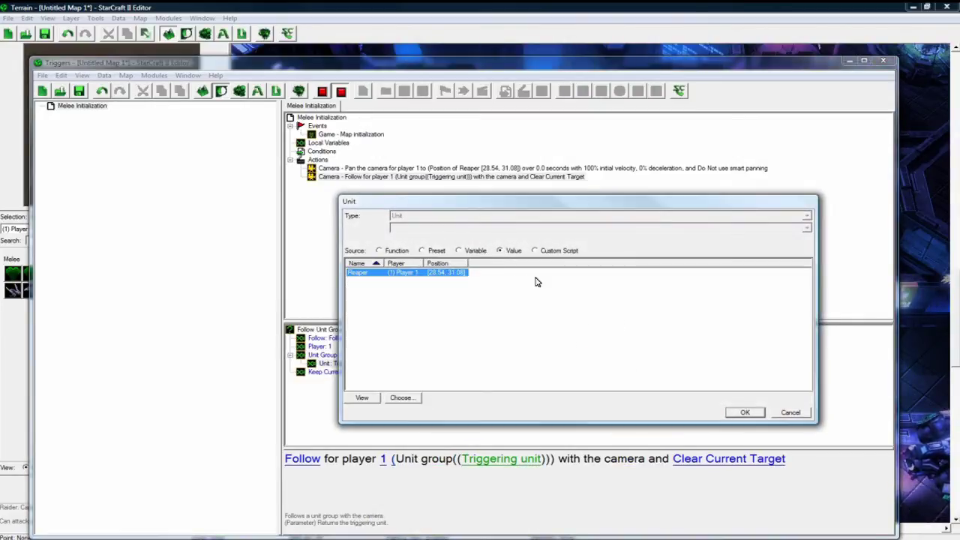
click(739, 415)
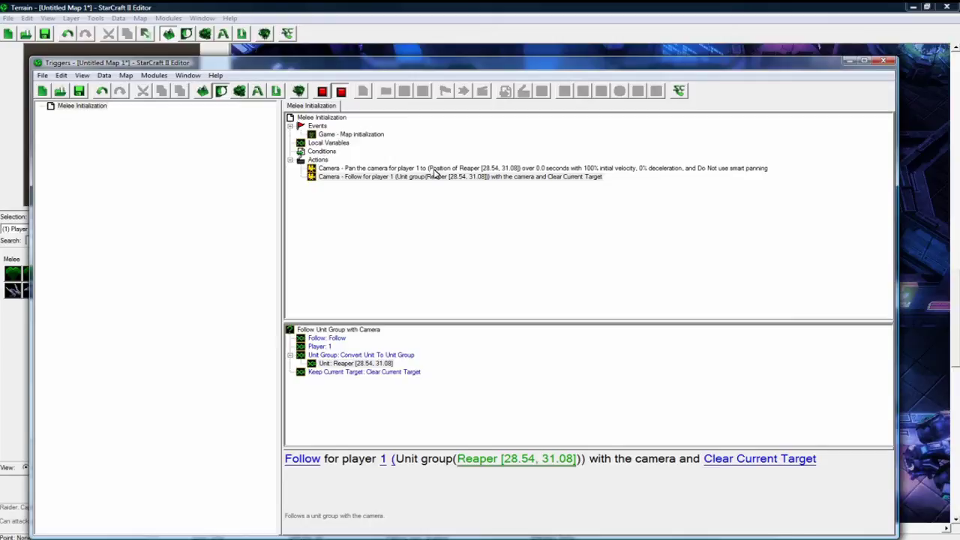
Duplicate the camera follow action and change the copy to Lock Camera Input for player 1.
click(436, 177)
key(ctrl+c)
key(ctrl+v)
double_click(430, 187)
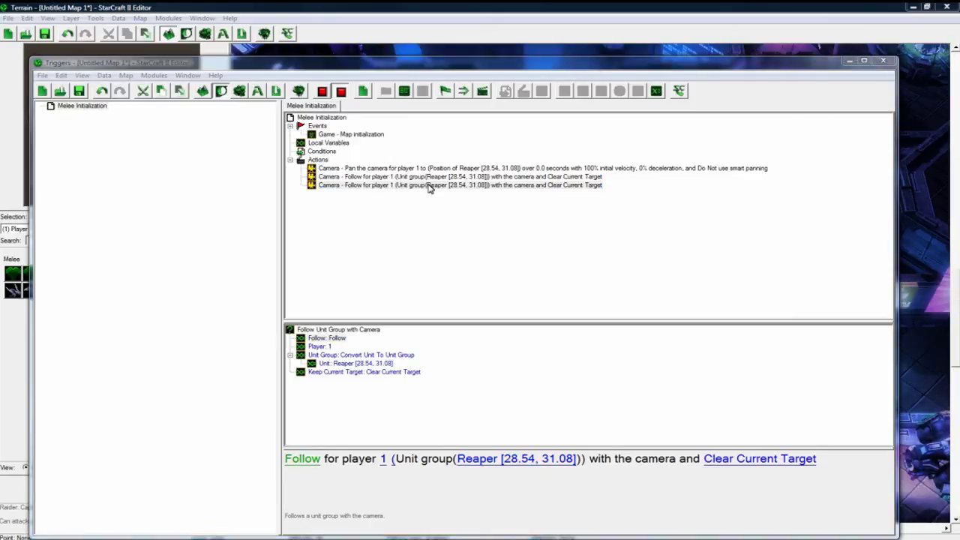
click(323, 326)
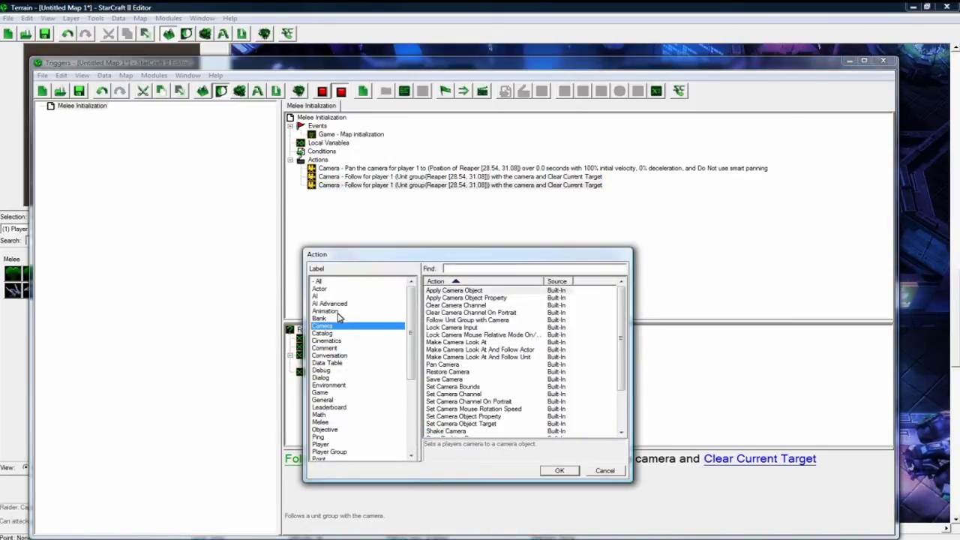
click(458, 328)
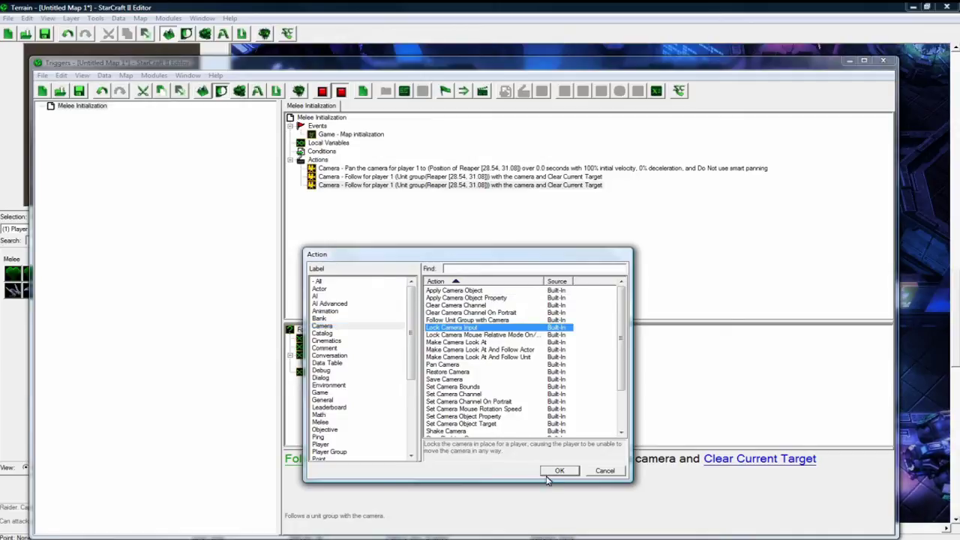
click(559, 471)
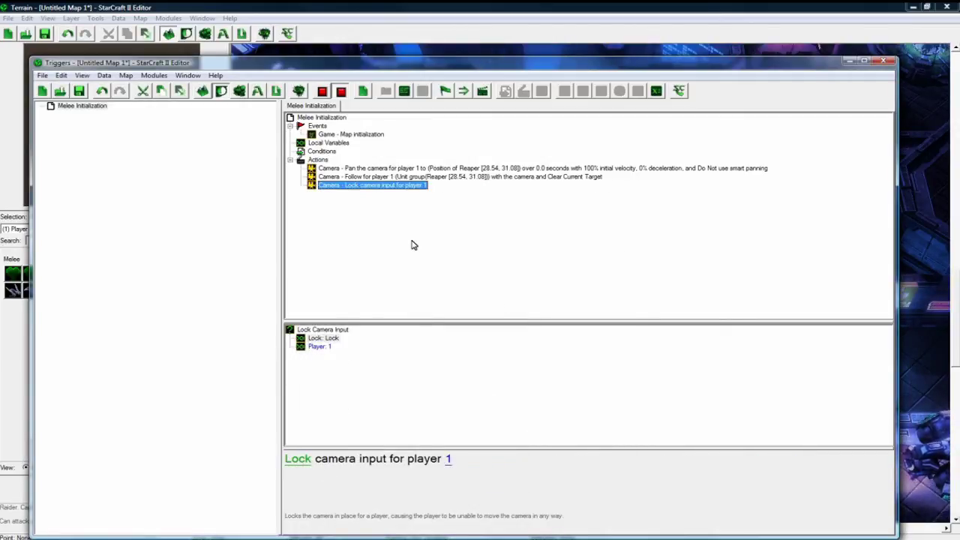
Test the map, saving it under the file name cameratest.
key(ctrl+F9)
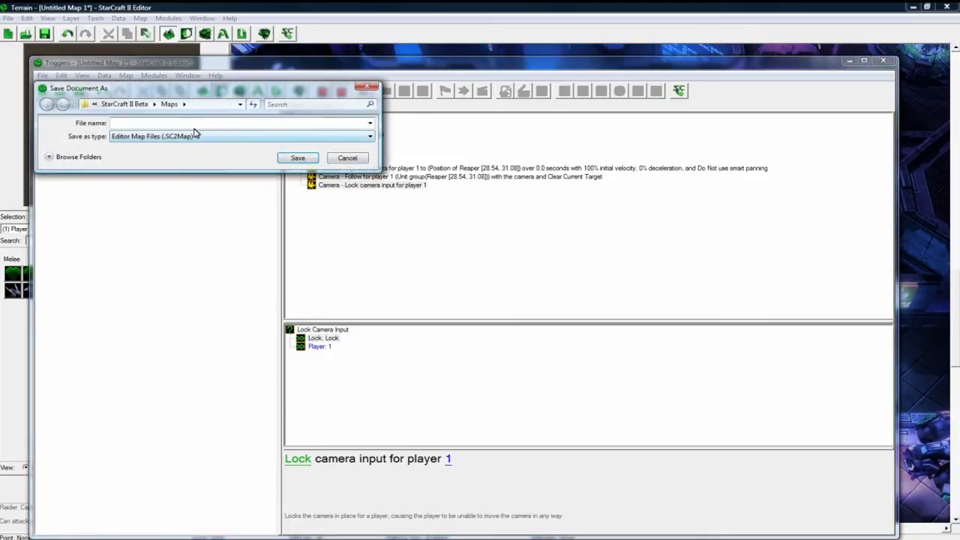
text(cameratest)
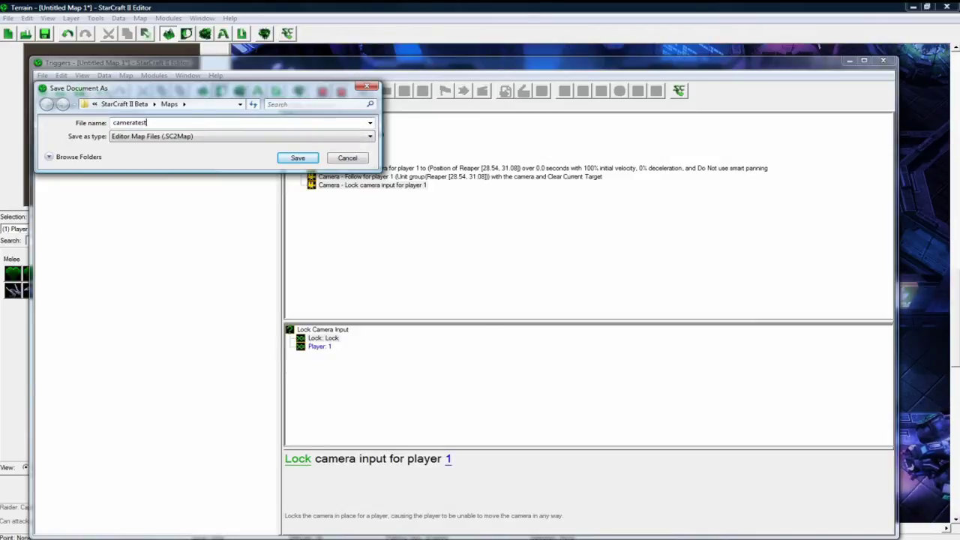
key(Return)
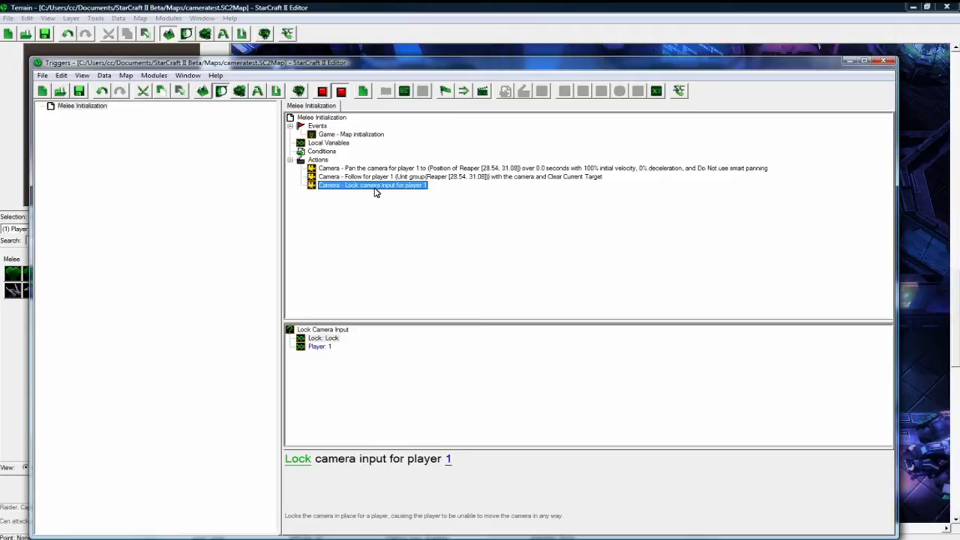
click(386, 176)
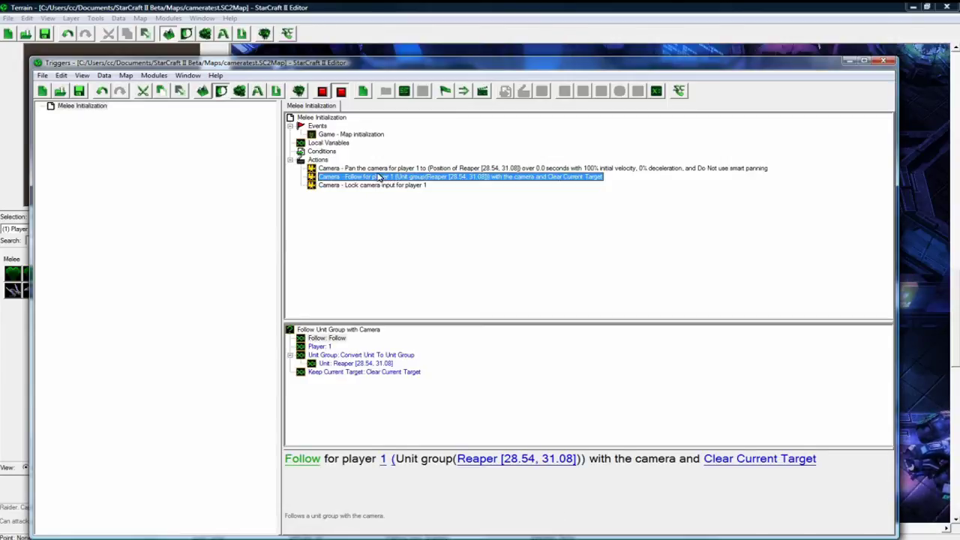
click(378, 184)
click(385, 178)
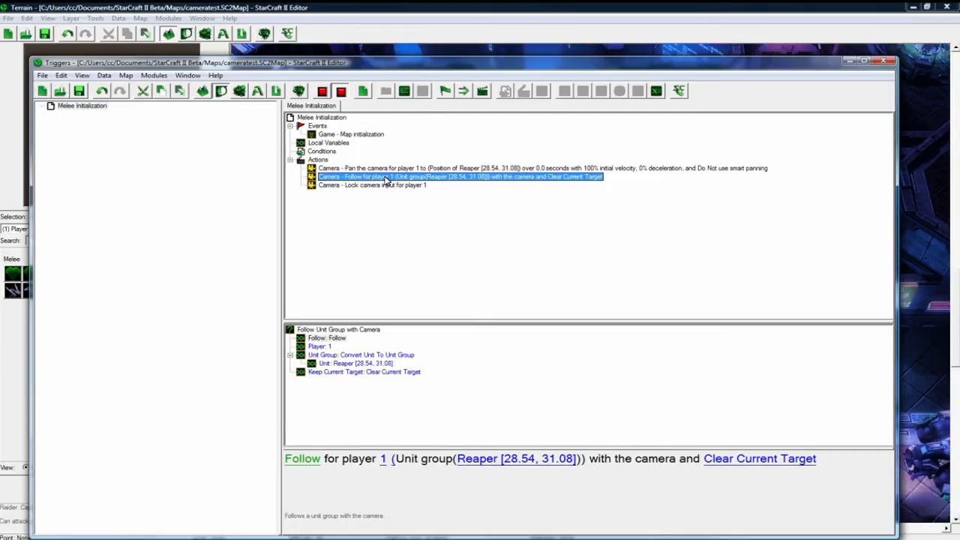
click(420, 185)
click(422, 178)
click(421, 186)
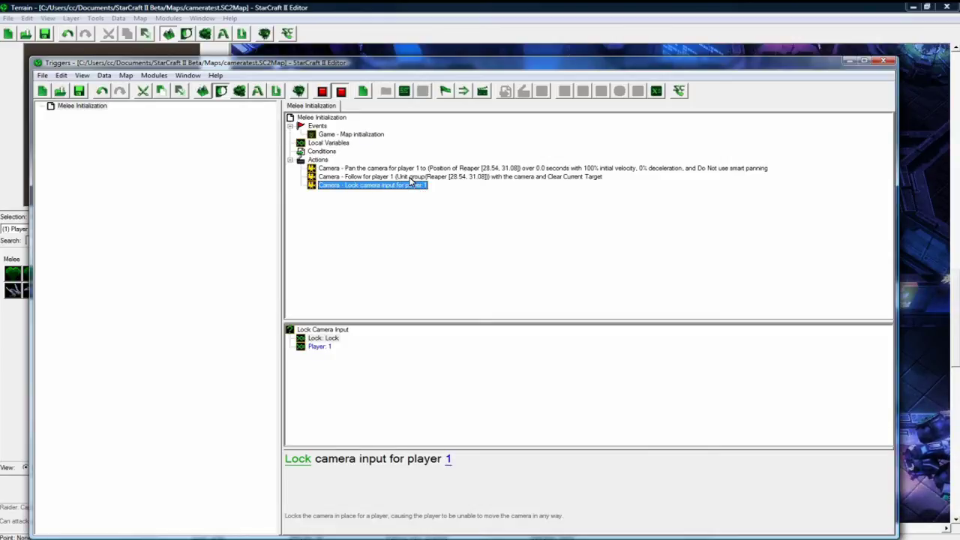
Add a Create Dialog action after the Lock Camera Input action in the Melee Initialization trigger.
right_click(336, 188)
mouse_move(413, 432)
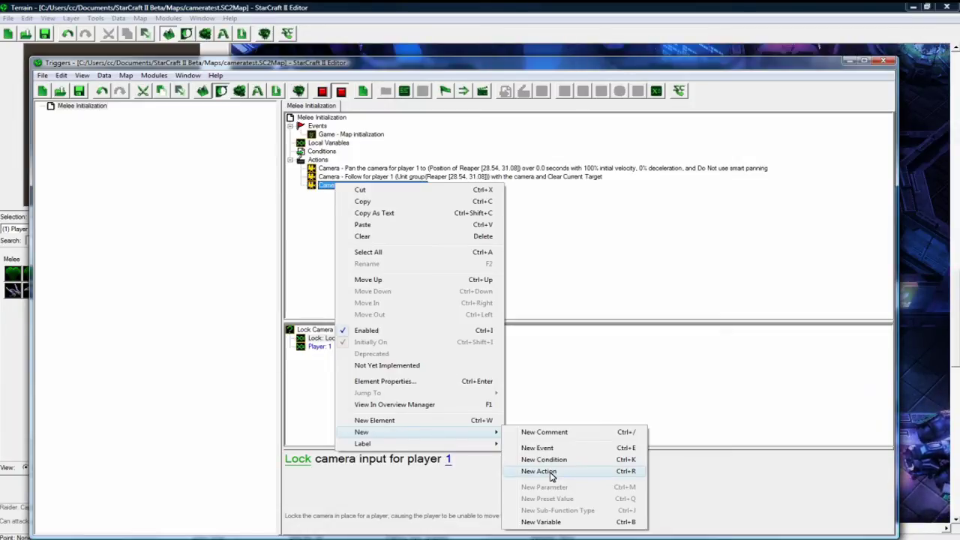
click(551, 471)
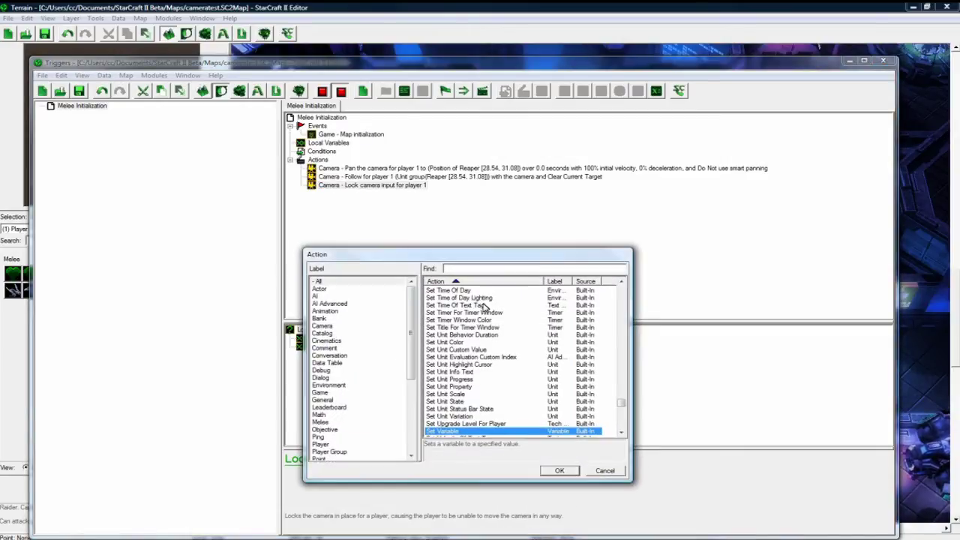
click(335, 378)
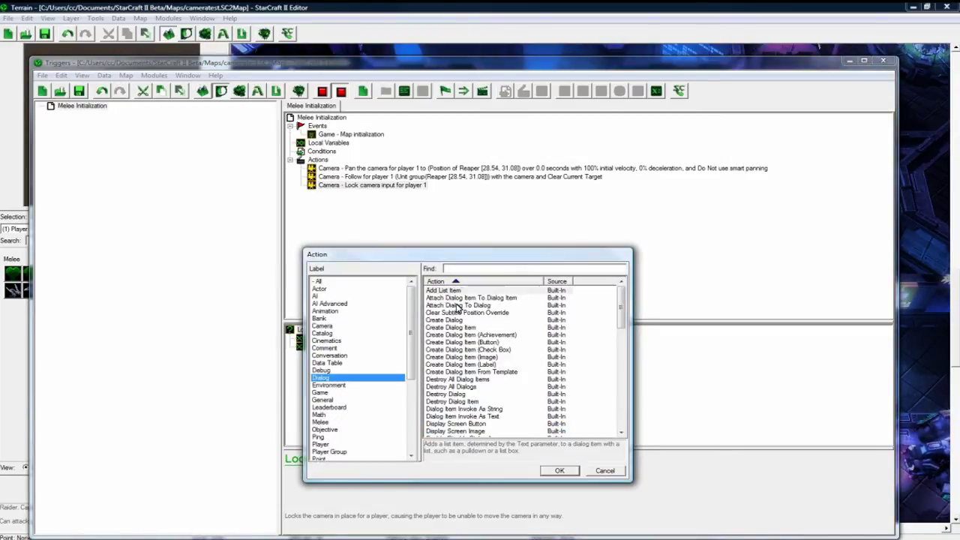
click(463, 320)
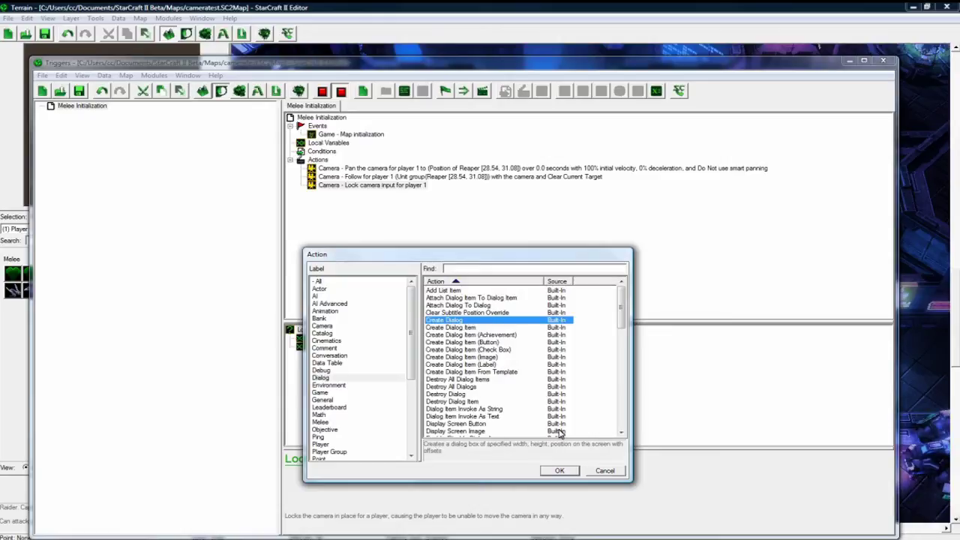
click(562, 471)
right_click(162, 199)
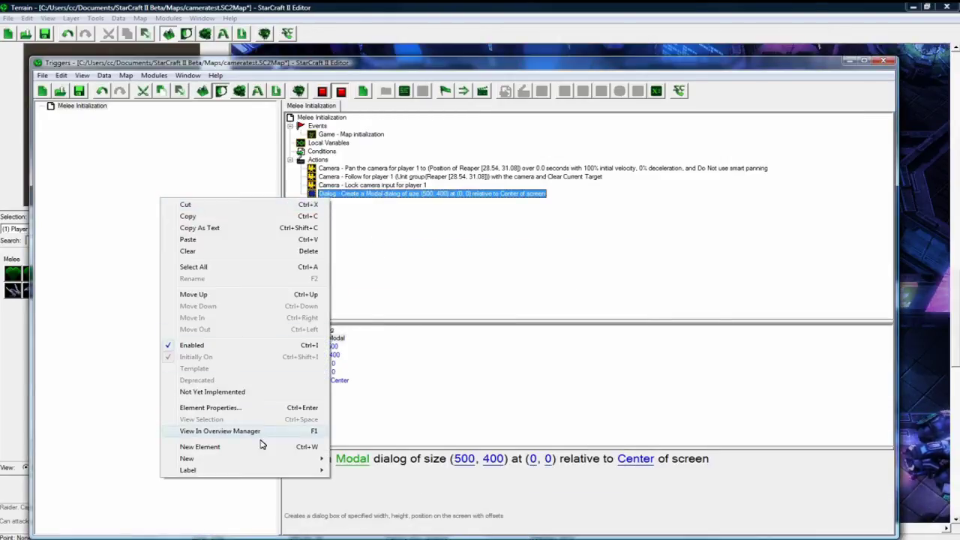
mouse_move(255, 458)
click(375, 457)
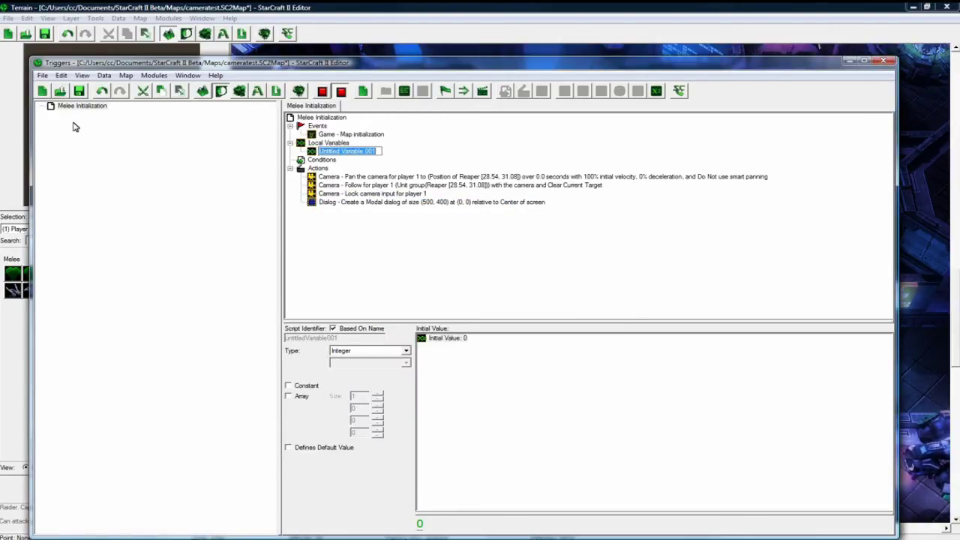
drag(314, 151, 130, 143)
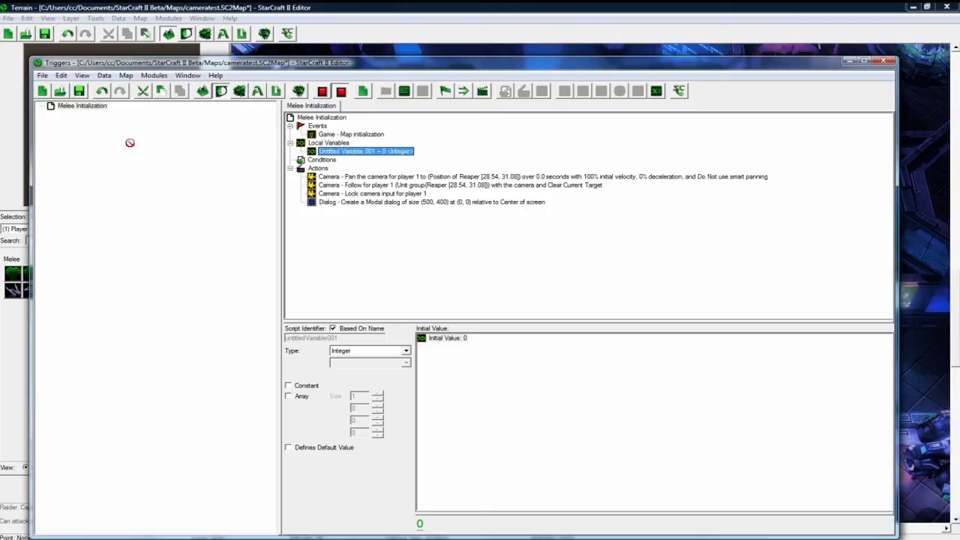
drag(60, 110, 100, 153)
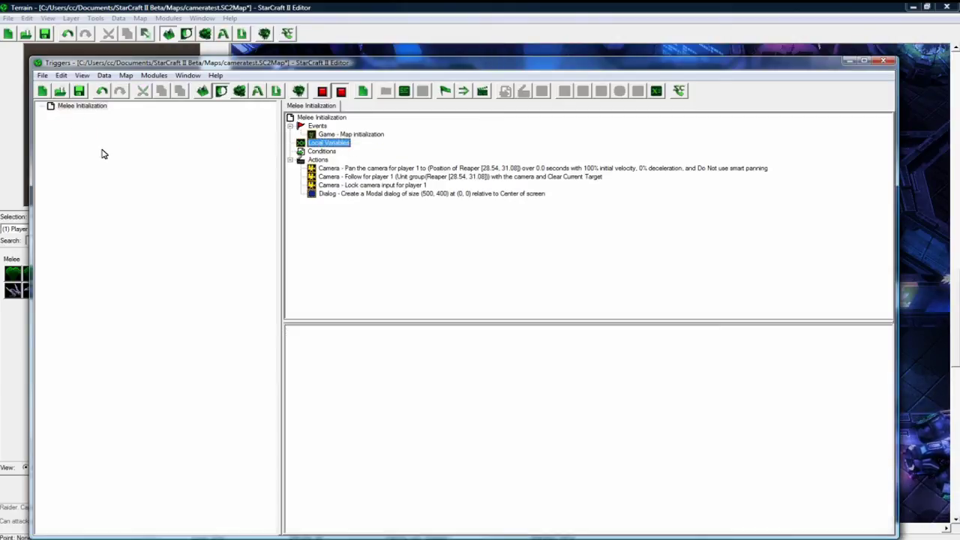
Create a global variable alongside the Melee Initialization trigger and name it CameraRefreshDialog.
right_click(101, 152)
right_click(63, 166)
mouse_move(143, 425)
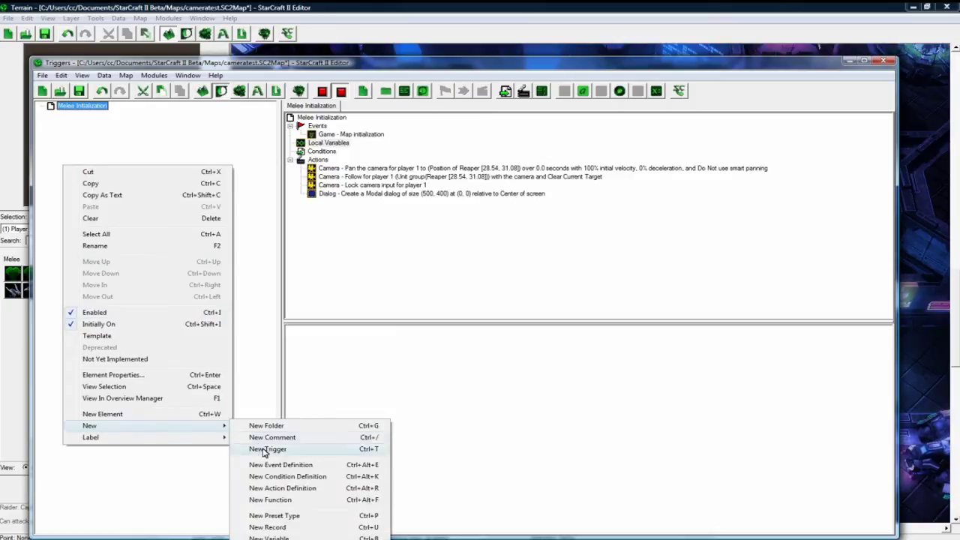
click(268, 538)
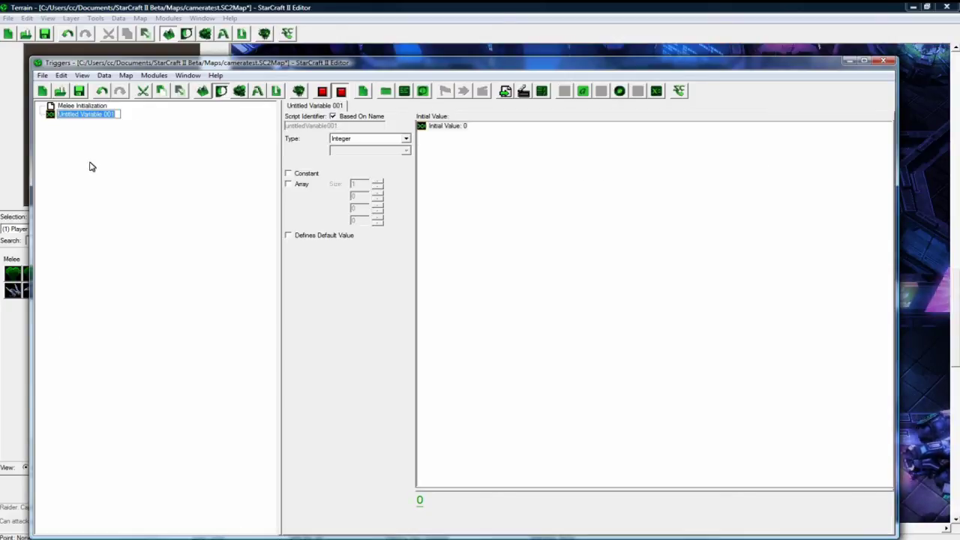
text(C)
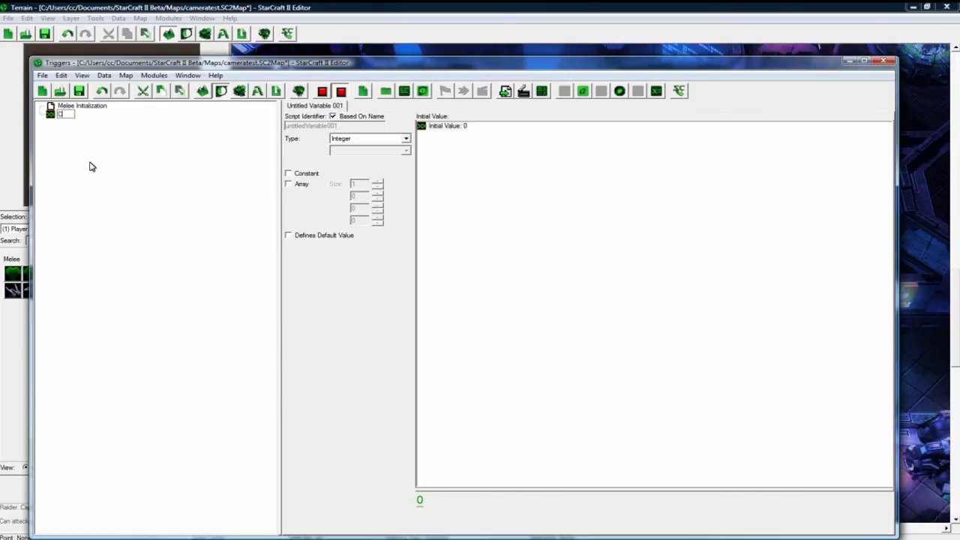
text(ameraRefre)
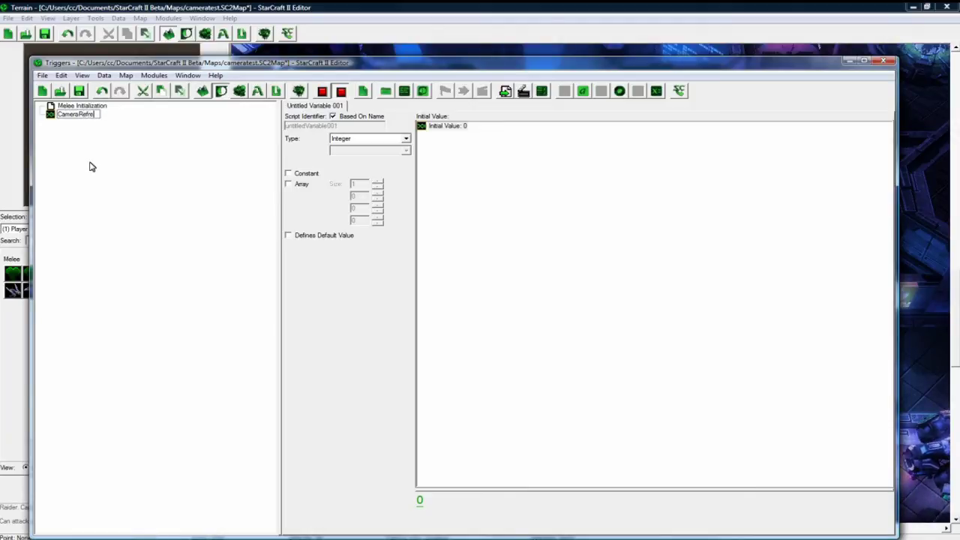
text(shDialog)
key(Return)
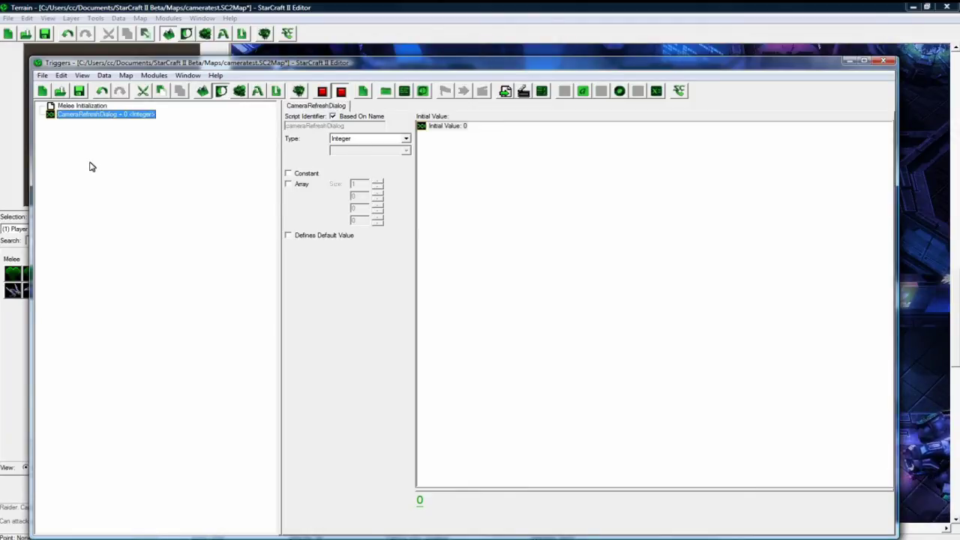
Set the CameraRefreshDialog variable's type to Dialog.
click(353, 139)
key(d)
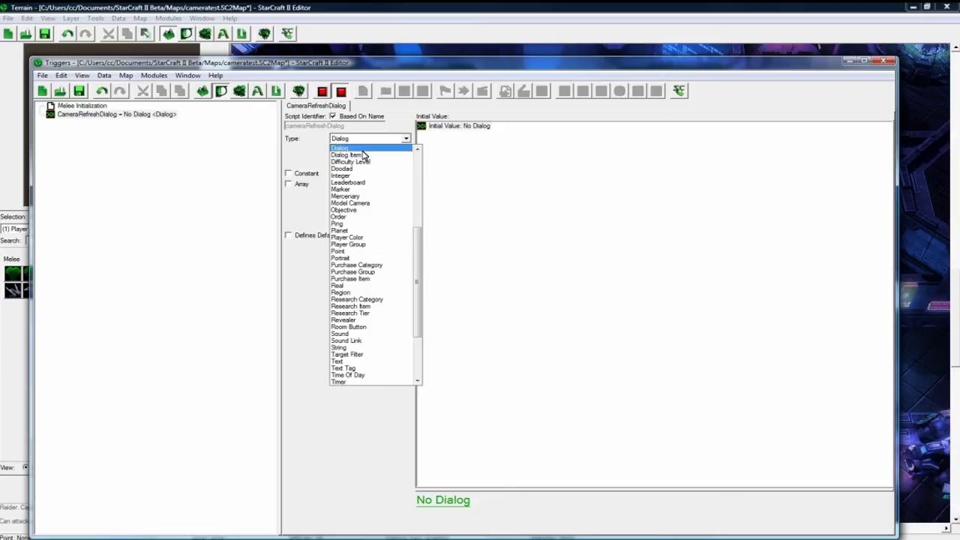
click(363, 148)
Duplicate the CameraRefreshDialog variable and rename the copy CameraRefreshDialogButton.
click(125, 115)
key(ctrl+c)
key(ctrl+v)
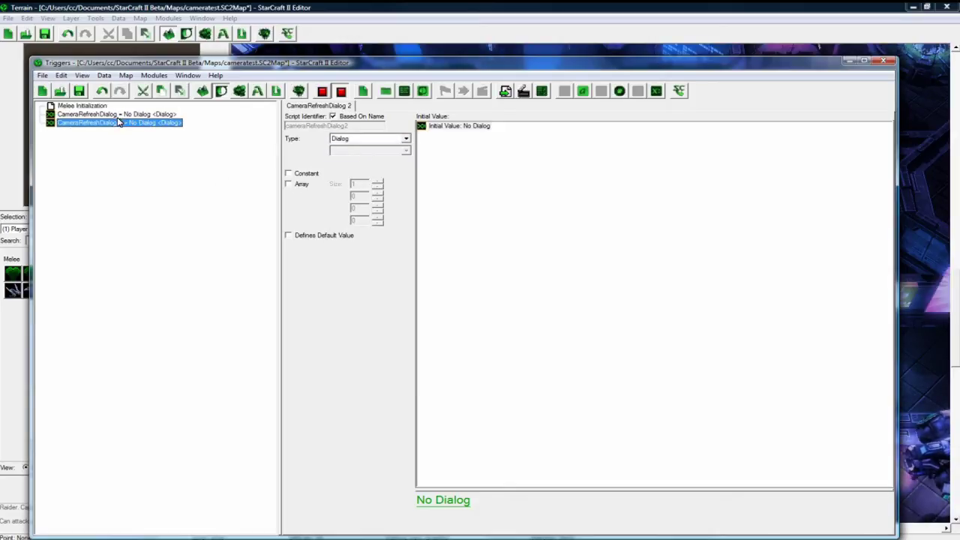
right_click(112, 128)
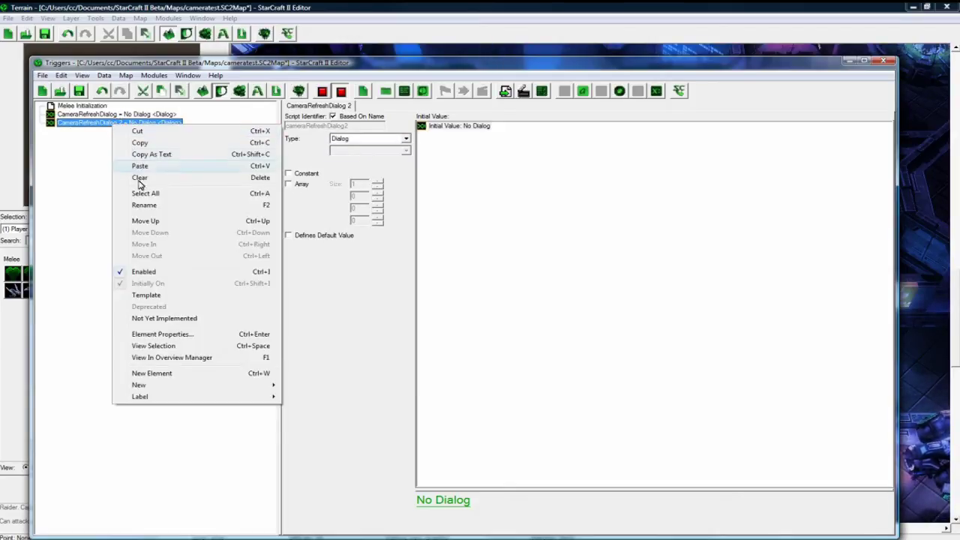
click(146, 210)
text(Came)
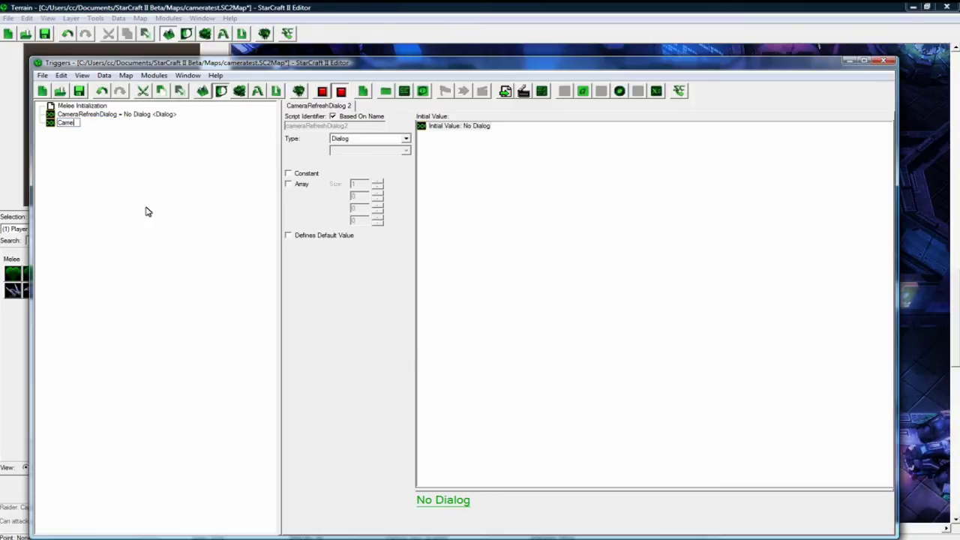
text(raRefreshDi)
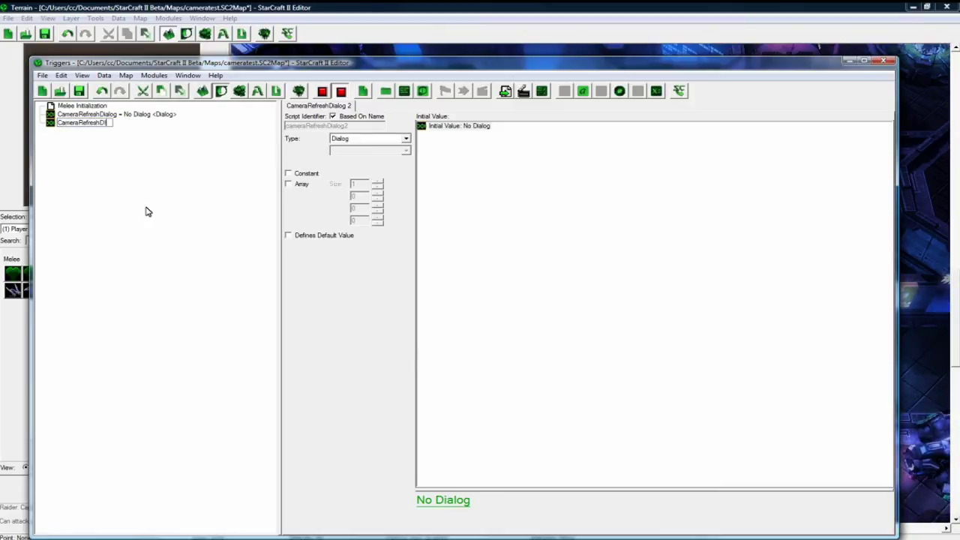
key(BackSpace)
key(BackSpace)
key(BackSpace)
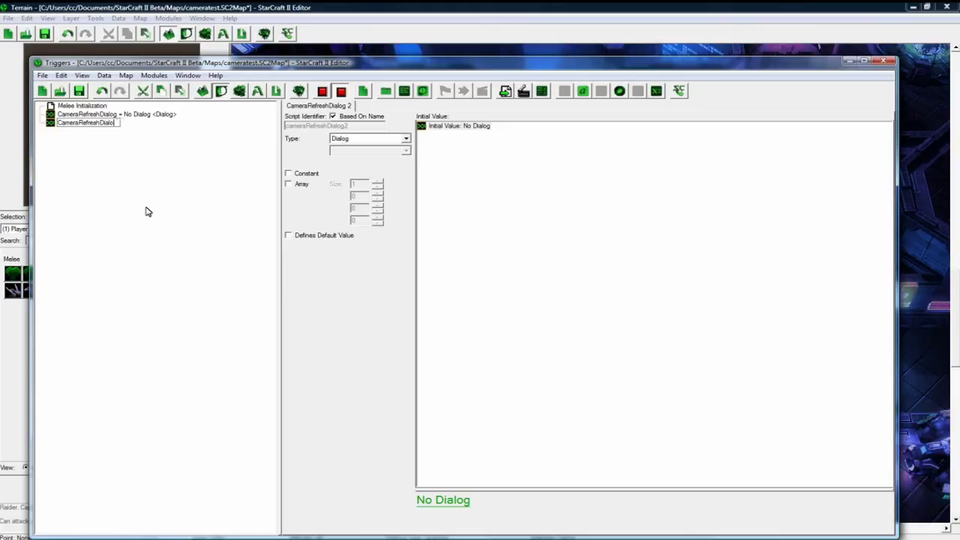
text(ialogButton)
key(Return)
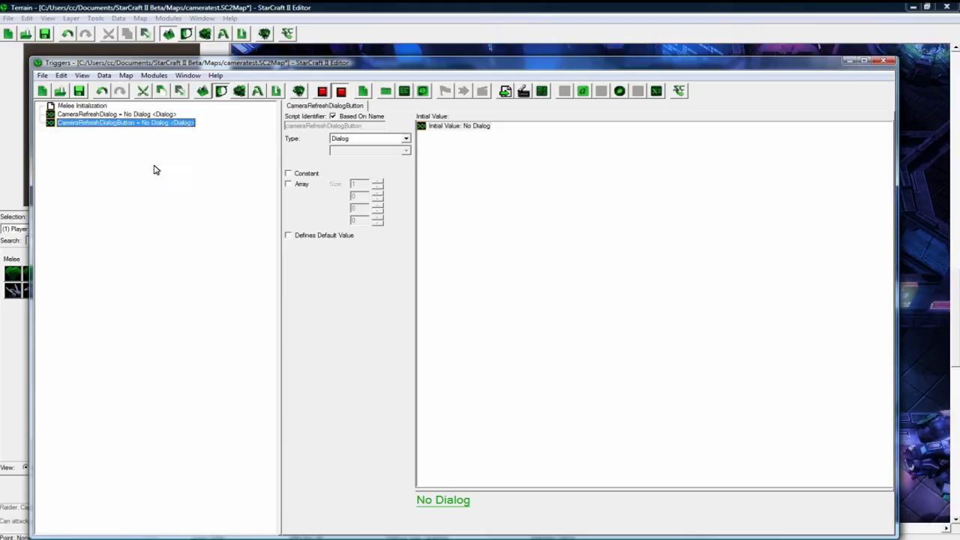
Set the CameraRefreshDialogButton variable's type to Dialog Item.
click(340, 142)
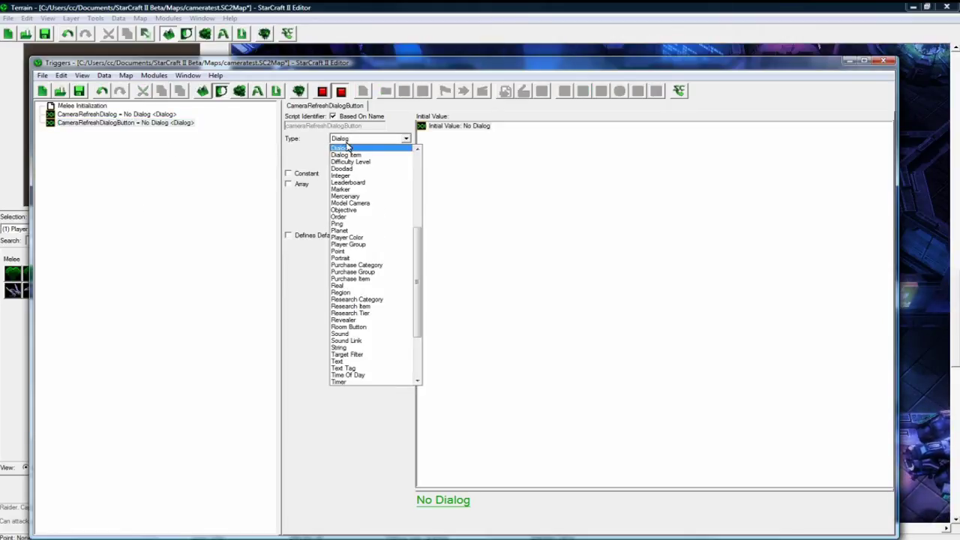
click(353, 157)
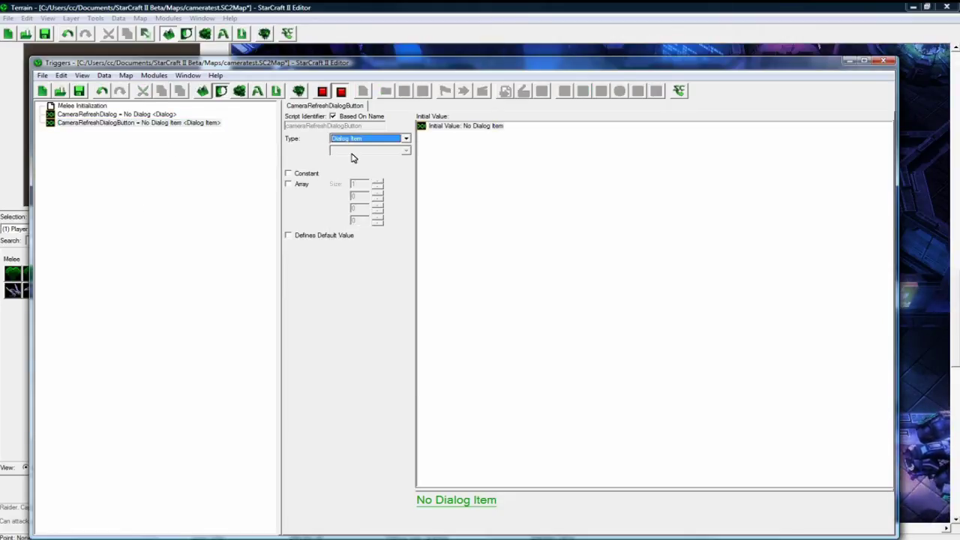
click(173, 124)
Make the dialog created in the Melee Initialization trigger Non-modal.
click(103, 107)
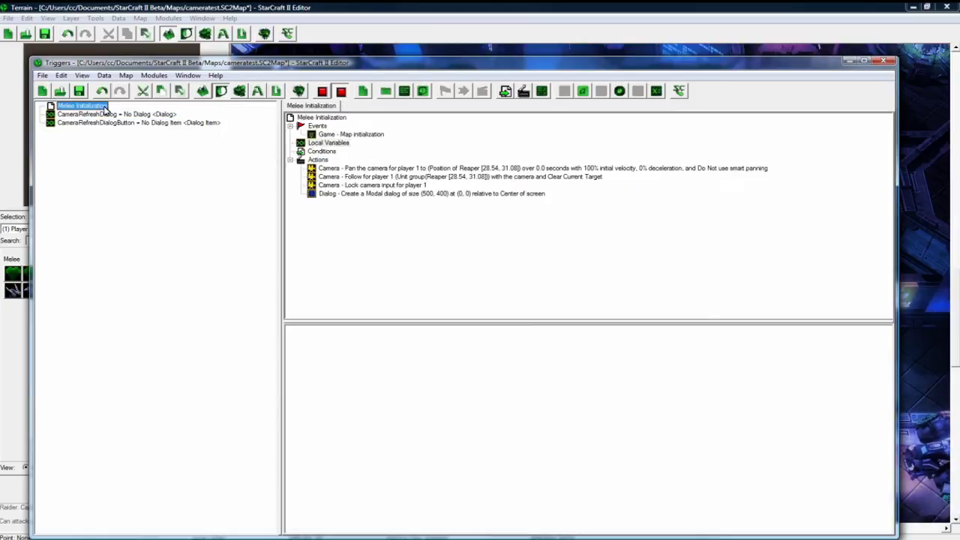
click(406, 194)
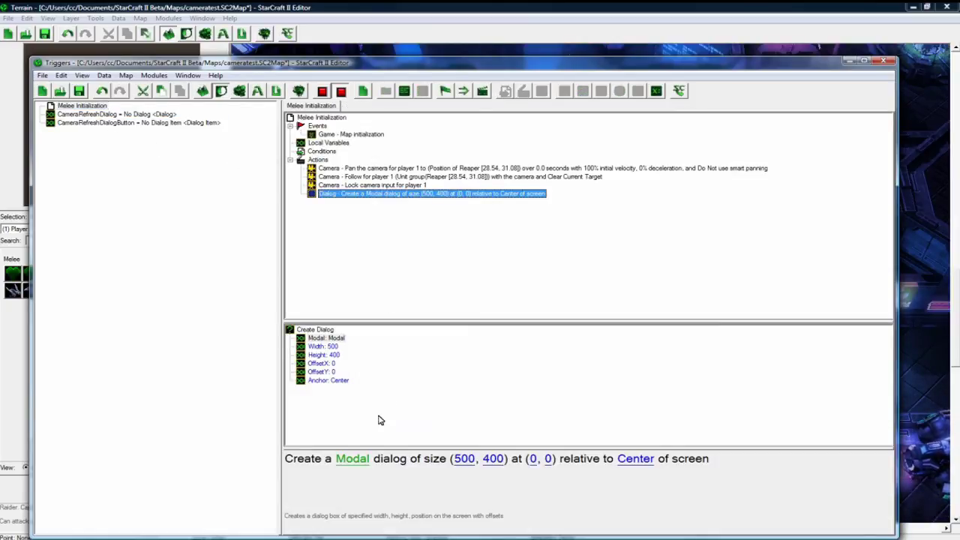
click(353, 460)
click(561, 292)
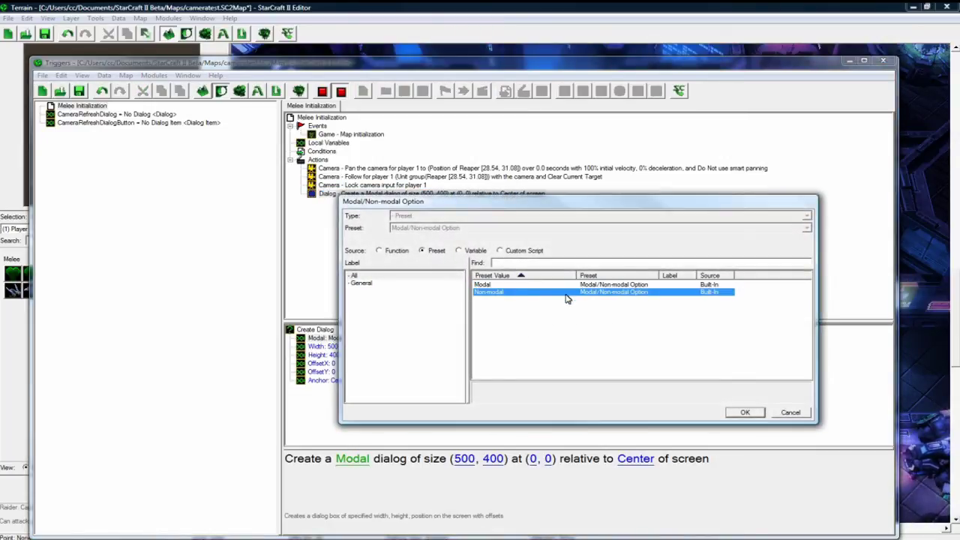
click(743, 414)
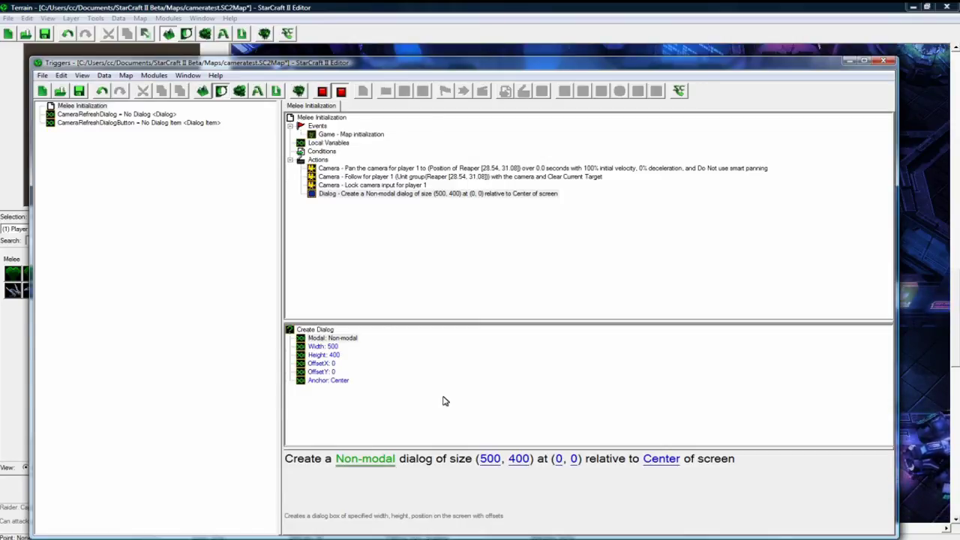
Set the created dialog's width to 300 and its height to 100.
click(491, 459)
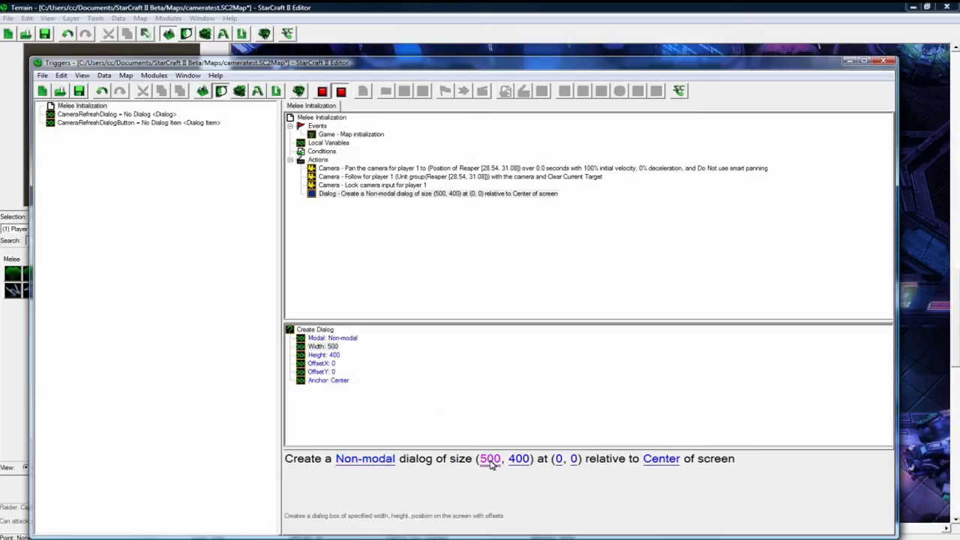
text(300)
key(Return)
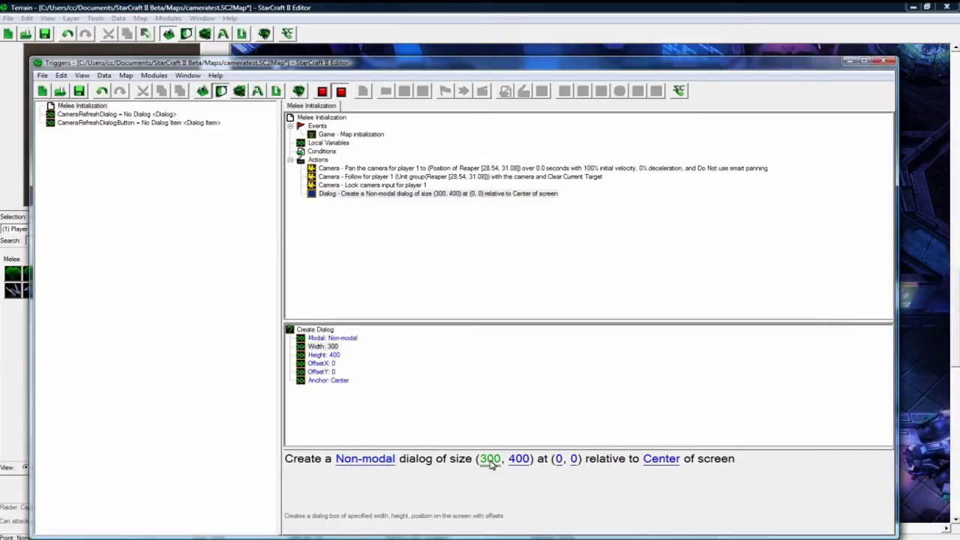
click(519, 458)
text(100)
key(Return)
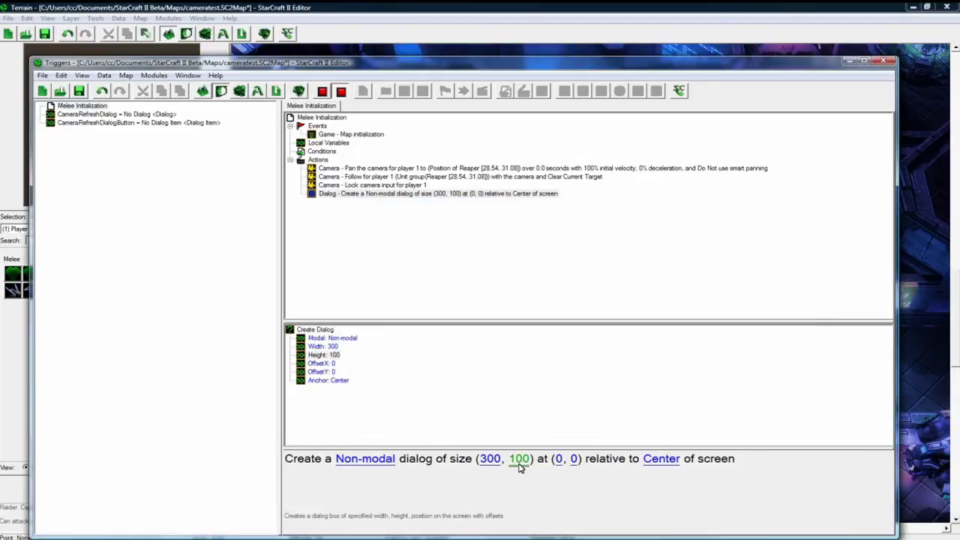
Offset the created dialog by 3 horizontally and 50 vertically, and anchor it to the Top Left of the screen.
click(558, 458)
text(3)
click(739, 412)
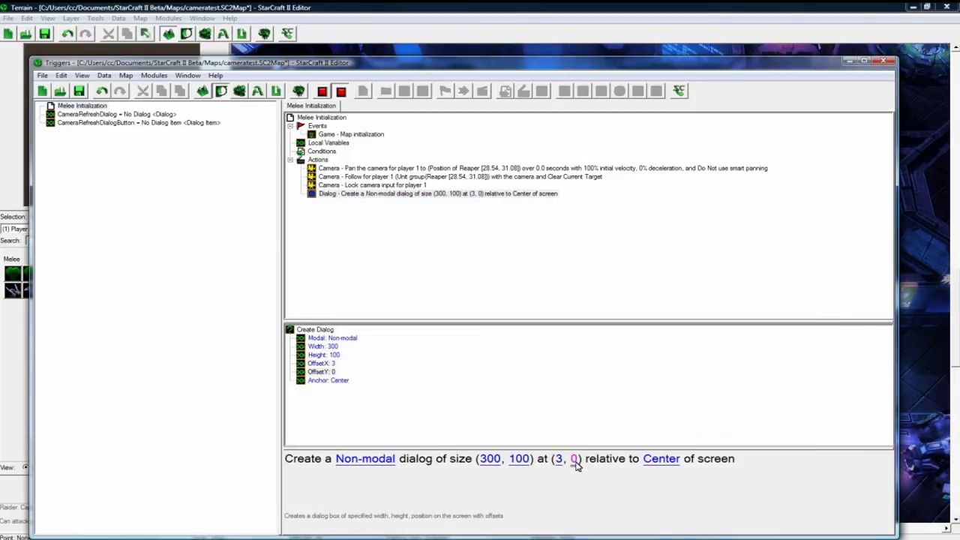
click(574, 459)
text(50)
key(Return)
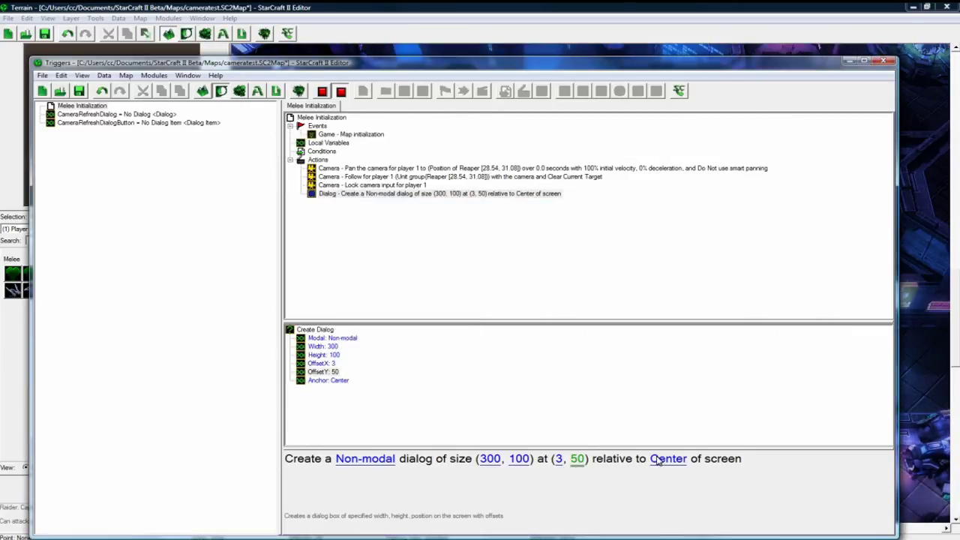
click(666, 459)
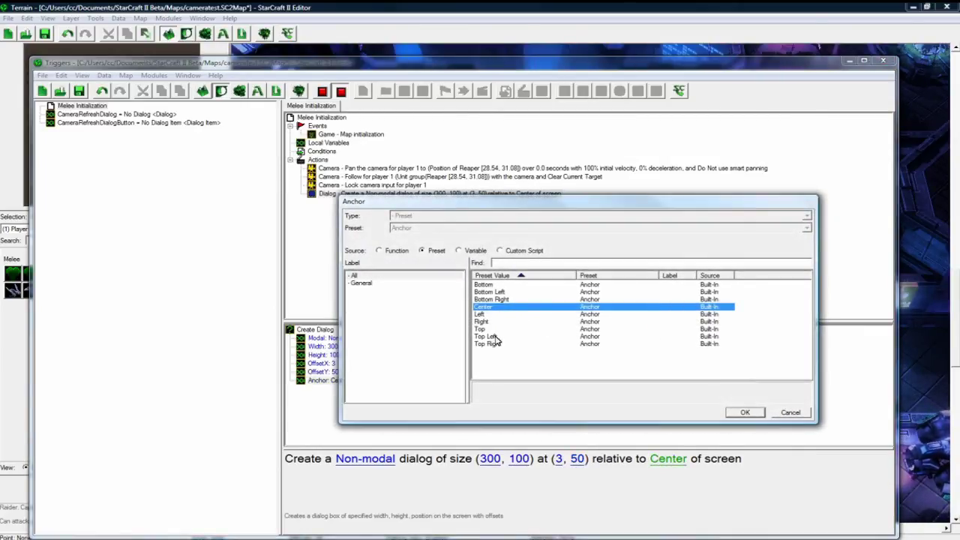
click(495, 337)
click(747, 414)
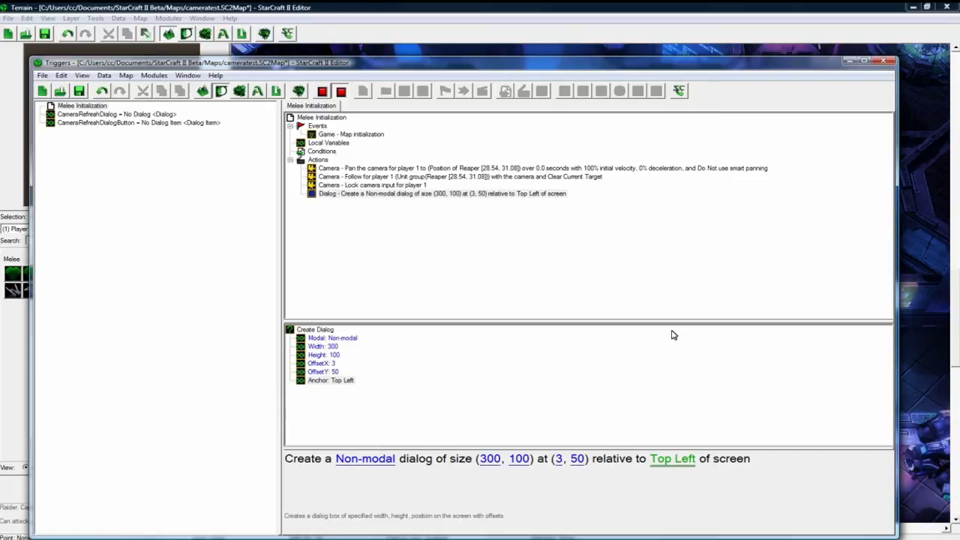
Duplicate the Create Dialog action and change the copy to a Set Variable action.
click(420, 194)
key(ctrl+c)
key(ctrl+v)
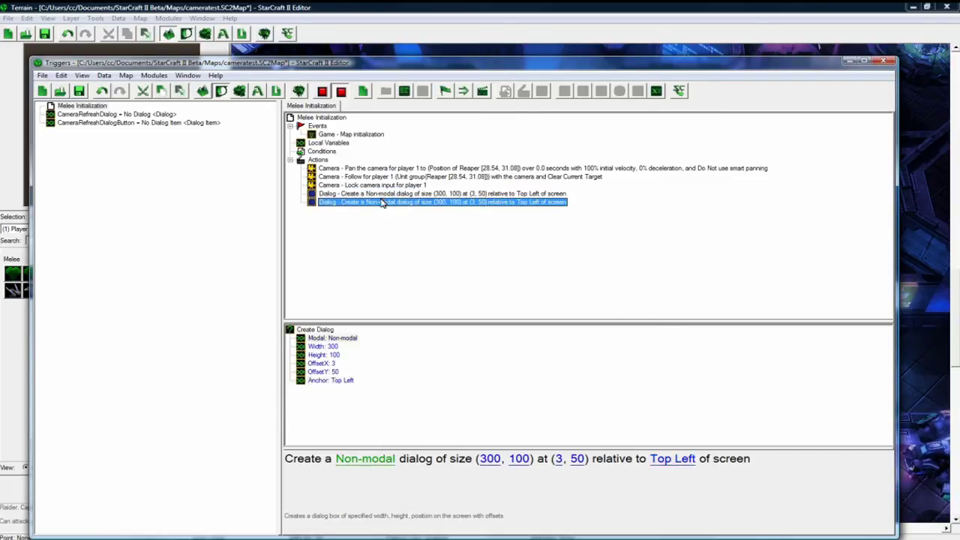
double_click(387, 201)
scroll(334, 413, down, 4)
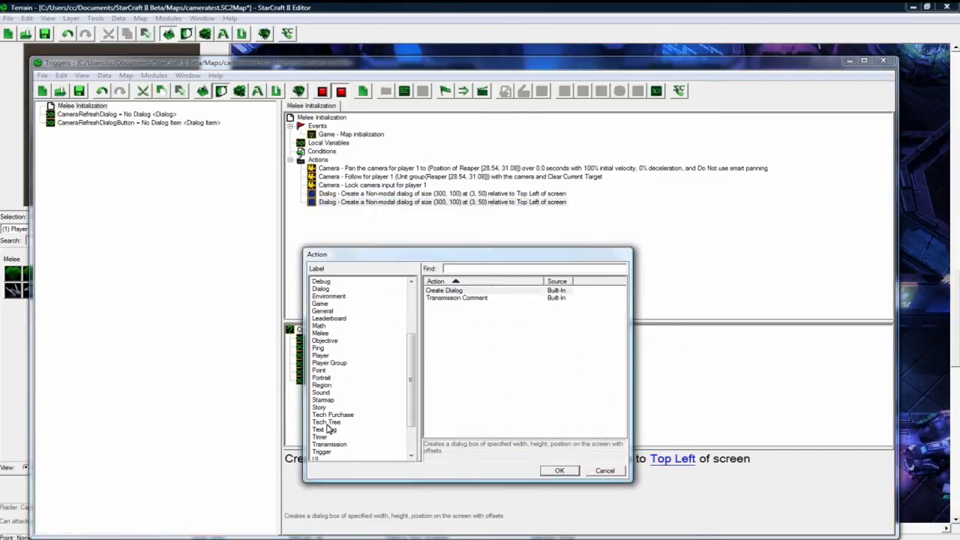
click(337, 444)
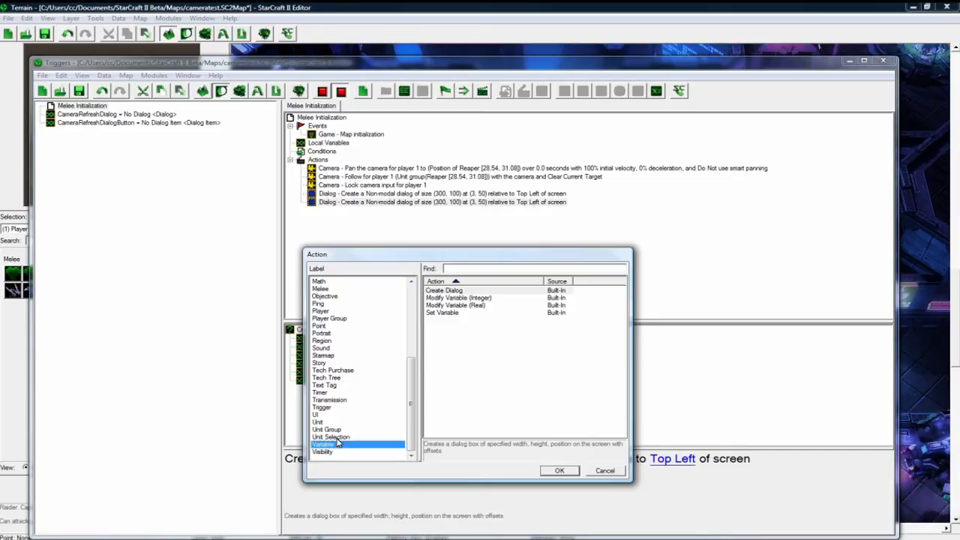
click(461, 313)
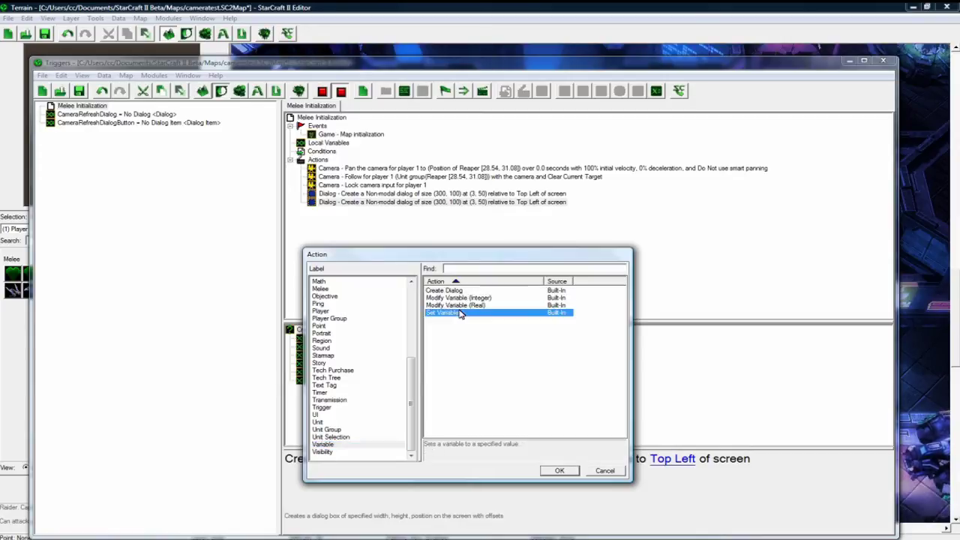
click(560, 471)
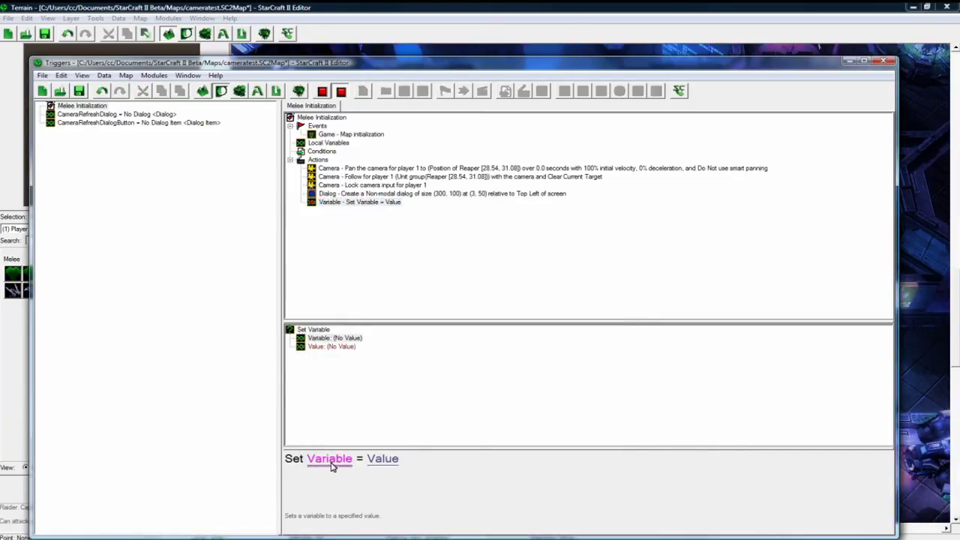
Make the Set Variable action assign the Last Created Dialog function to CameraRefreshDialog.
click(329, 459)
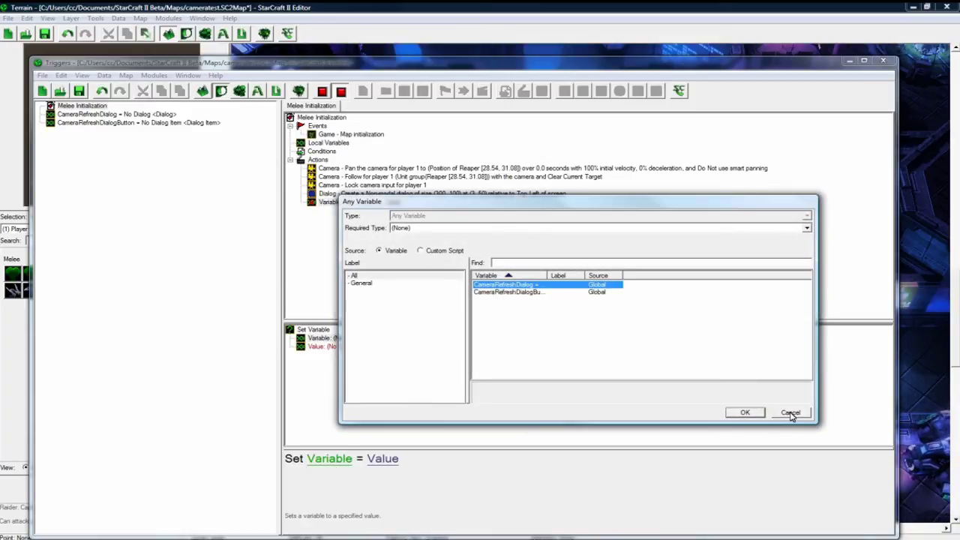
click(749, 412)
click(450, 459)
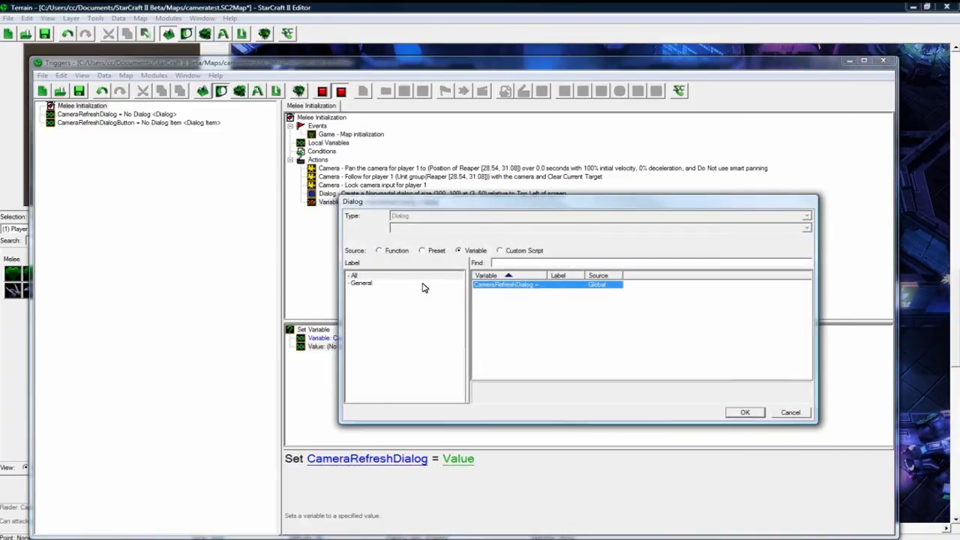
click(399, 252)
double_click(499, 287)
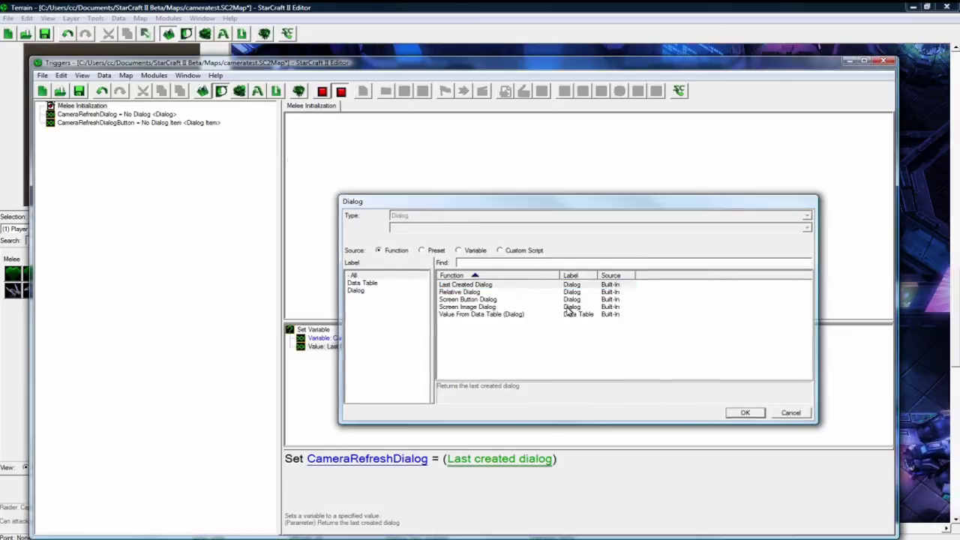
Copy the Create Dialog action below the Set Variable action and change the copy to Create Dialog Item (Button).
click(388, 193)
key(ctrl+c)
click(388, 203)
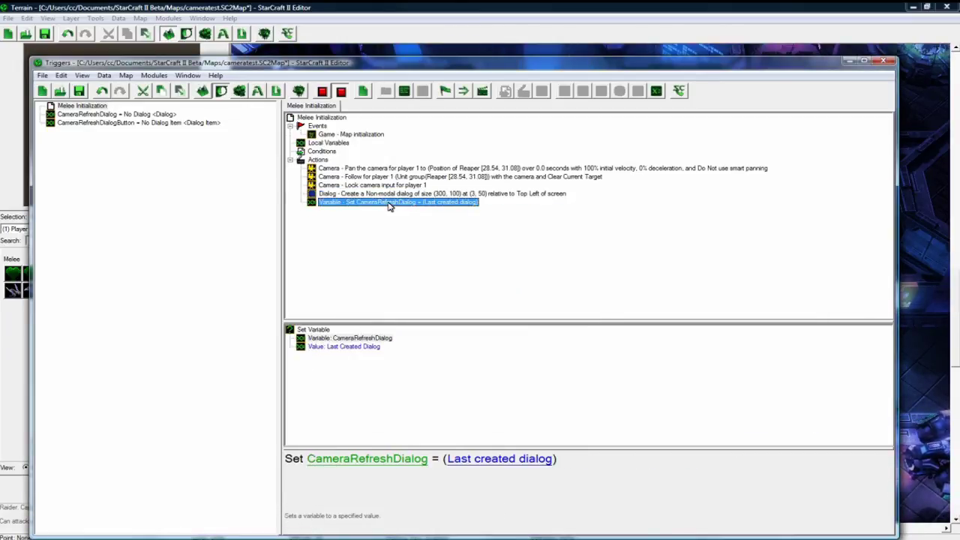
key(ctrl+v)
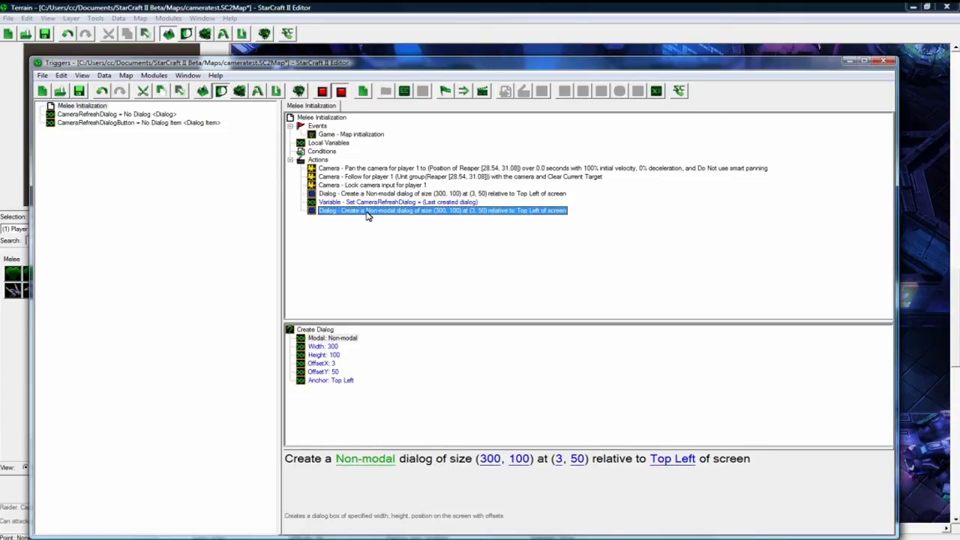
double_click(368, 213)
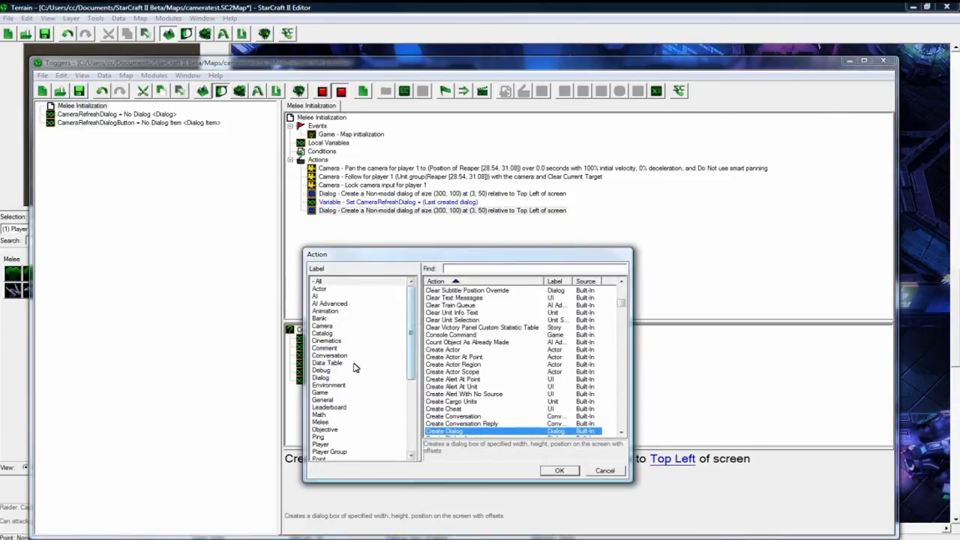
click(330, 363)
key(Down)
key(Down)
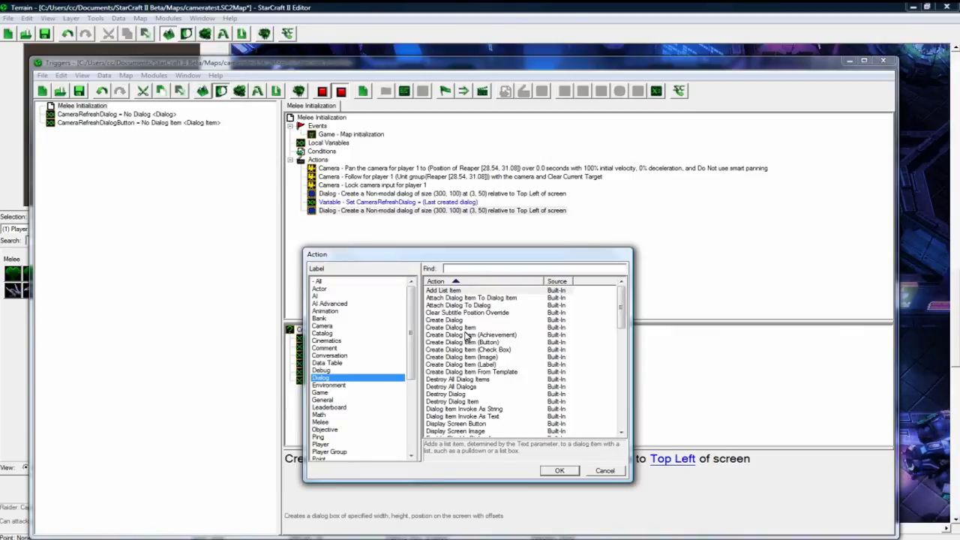
click(489, 343)
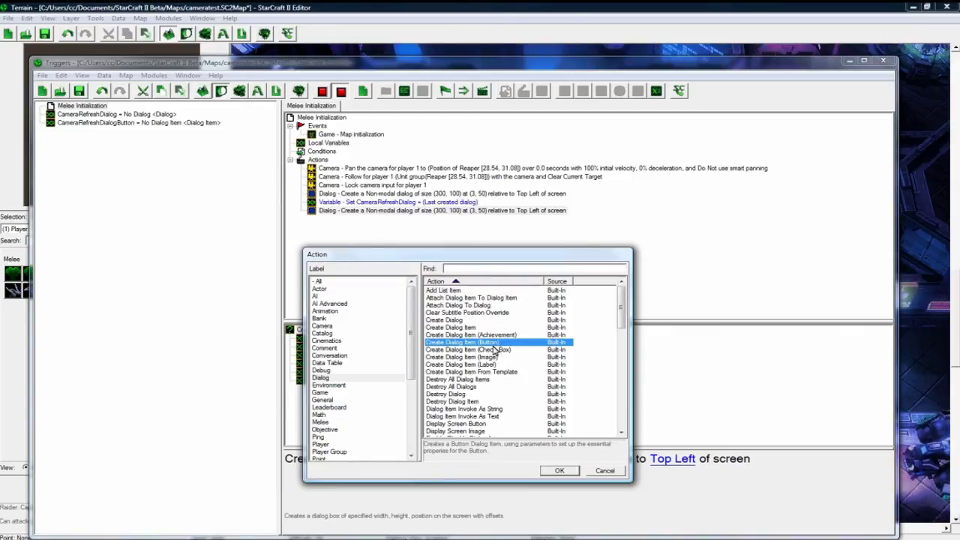
click(555, 471)
Assign the new button to the dialog stored in the CameraRefreshDialog variable.
click(459, 460)
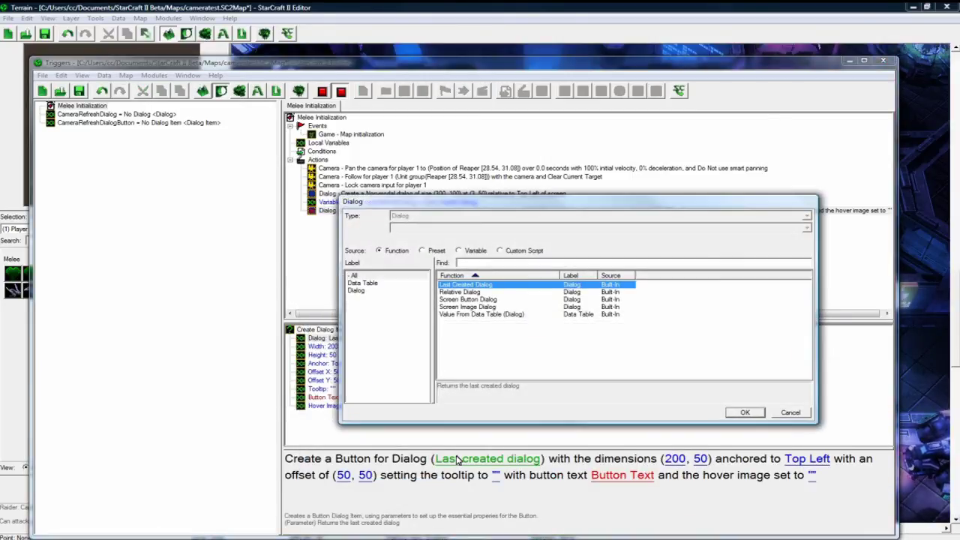
click(458, 251)
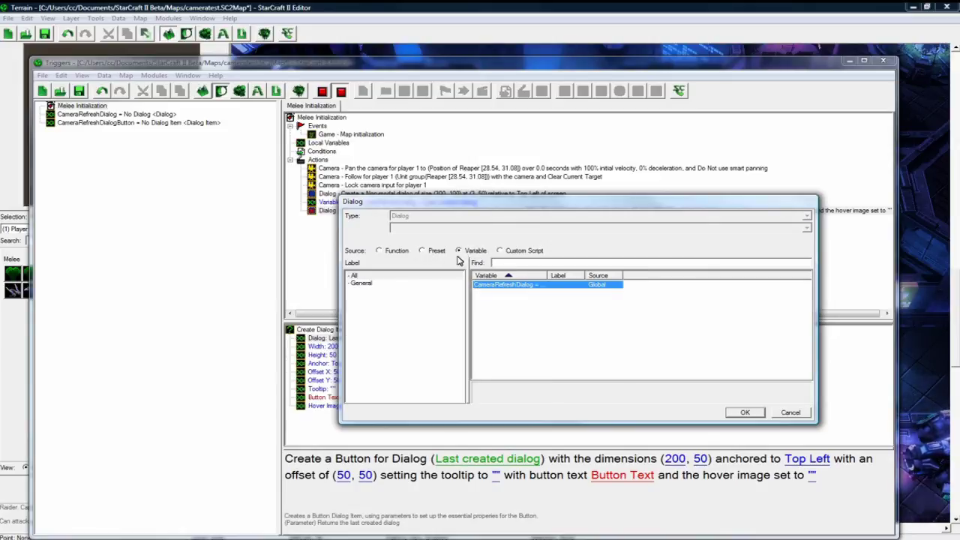
click(743, 412)
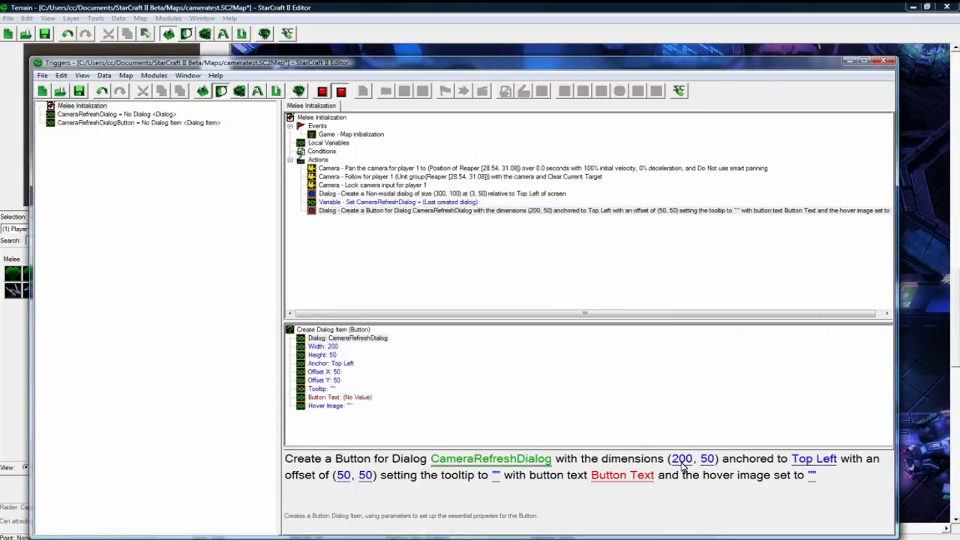
Set the dialog button's dimensions to 250 wide and 60 high.
click(682, 459)
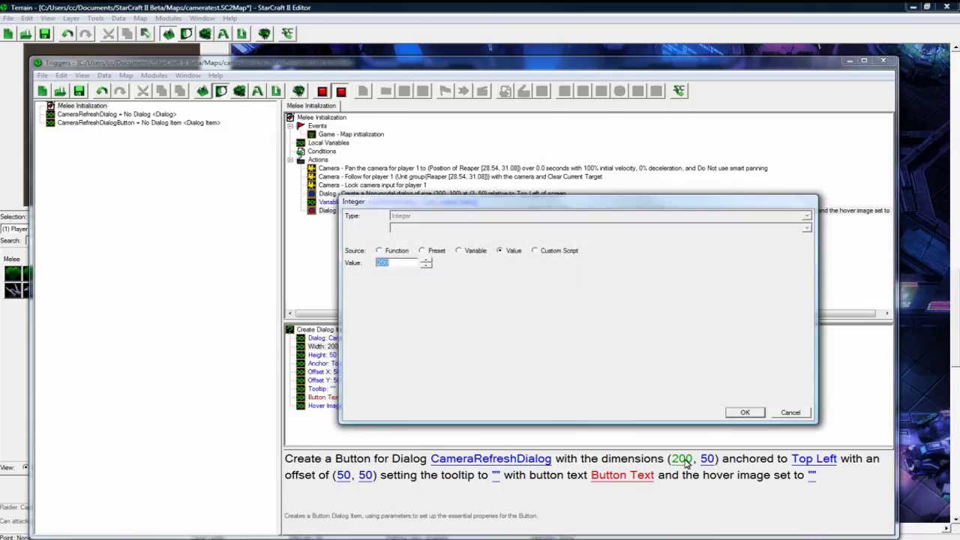
key(Return)
click(707, 460)
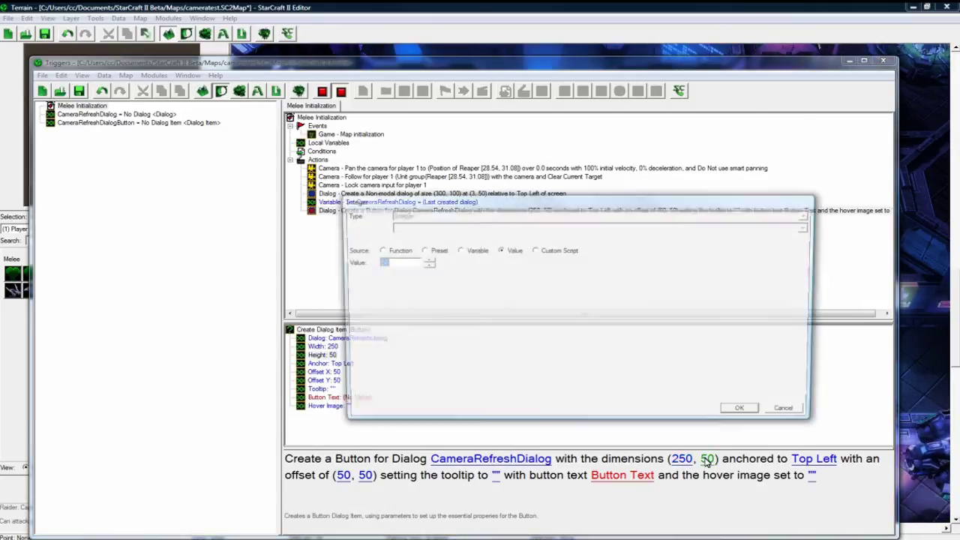
text(60)
click(745, 413)
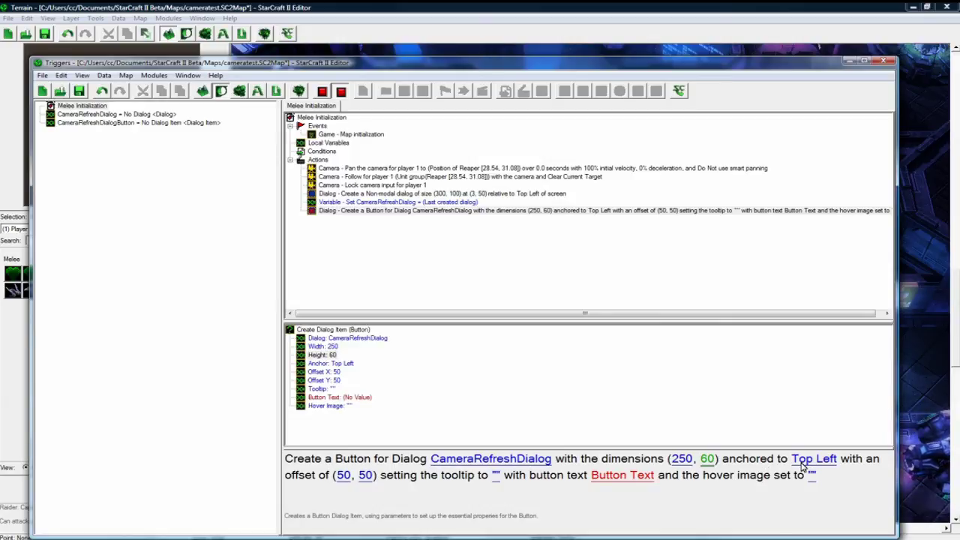
Offset the dialog button by 25 horizontally and 10 vertically.
click(344, 477)
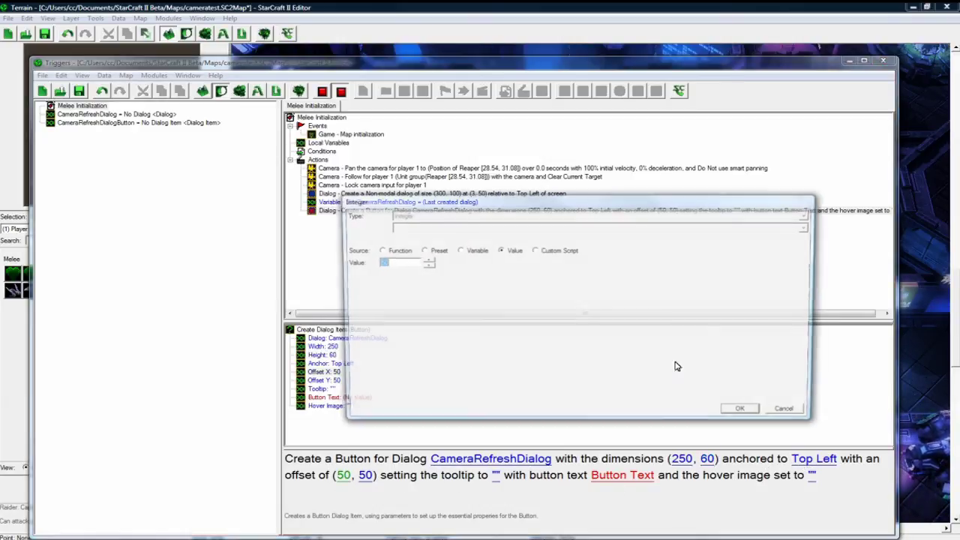
text(25)
click(745, 413)
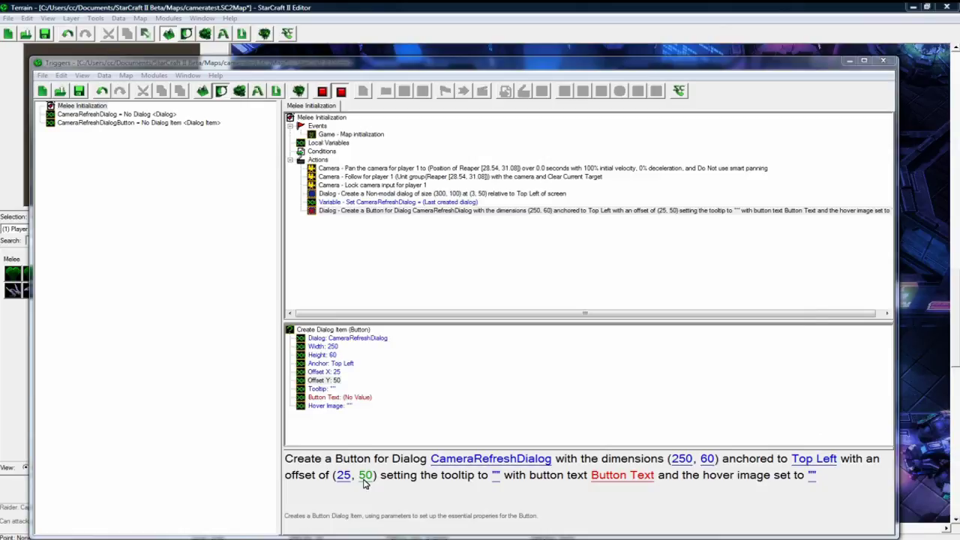
click(365, 476)
key(Return)
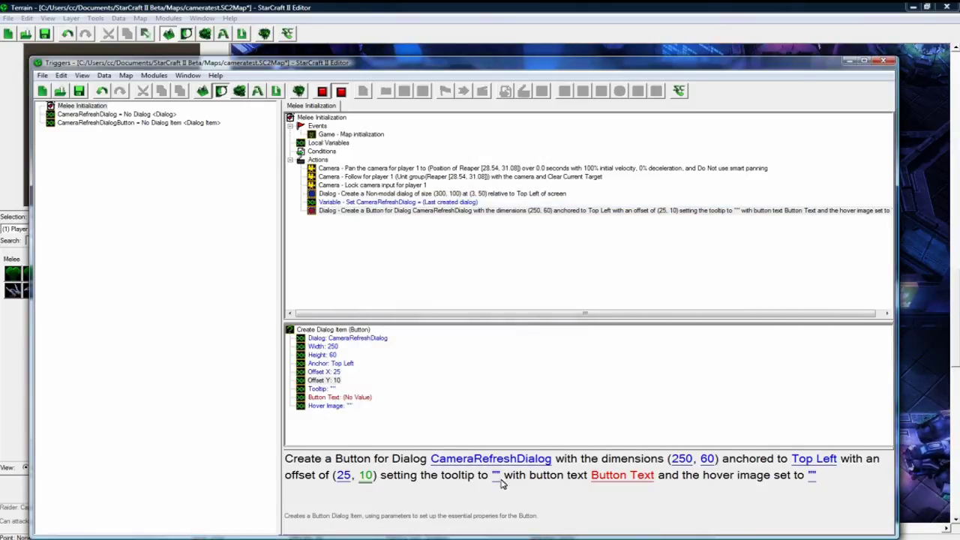
Set the dialog button's text to "Fix Camera".
click(617, 476)
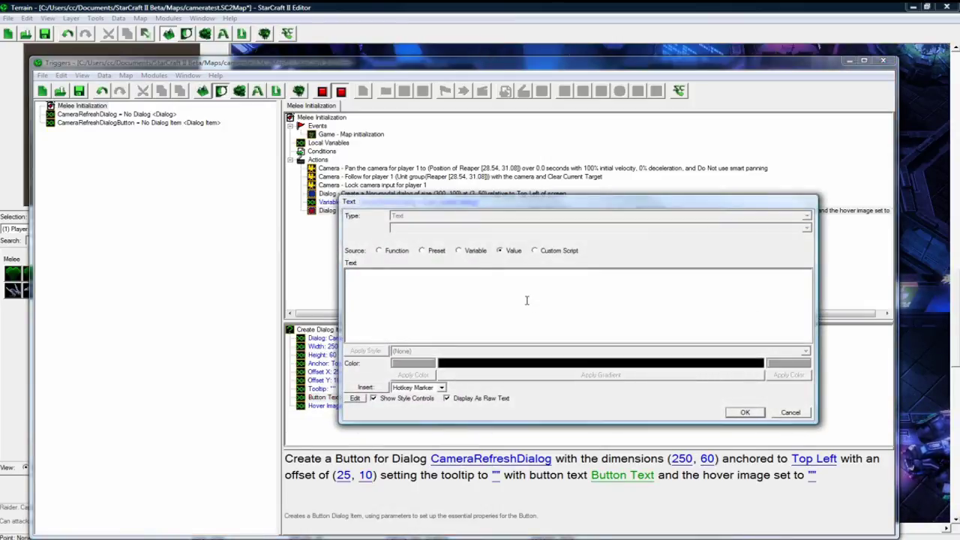
text(Fix Camera)
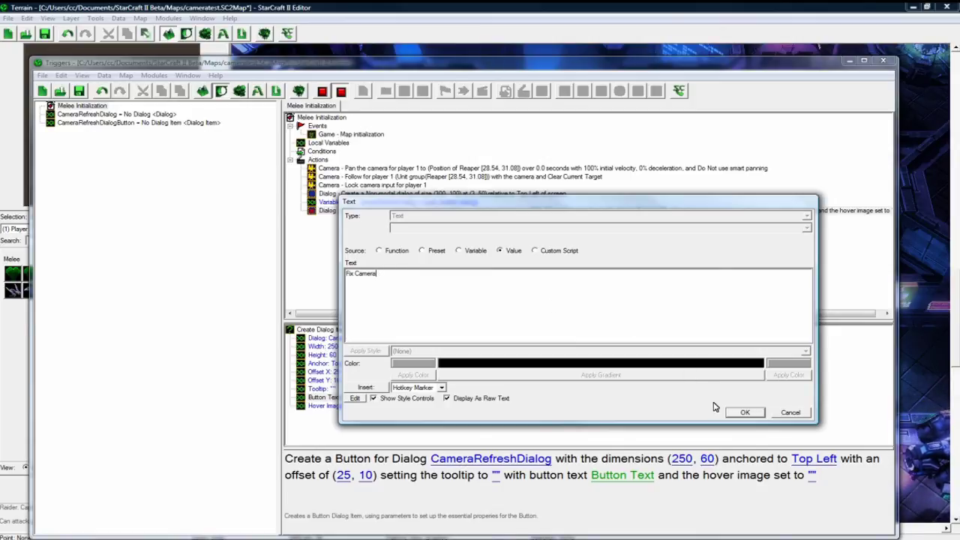
click(743, 411)
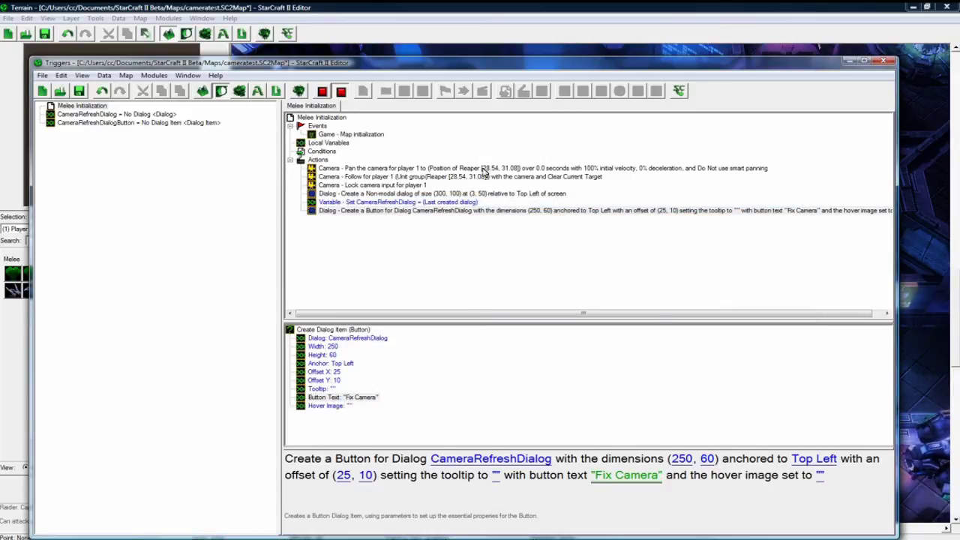
Copy the Set CameraRefreshDialog variable action below the button creation action.
click(418, 202)
key(ctrl+c)
click(417, 210)
key(ctrl+v)
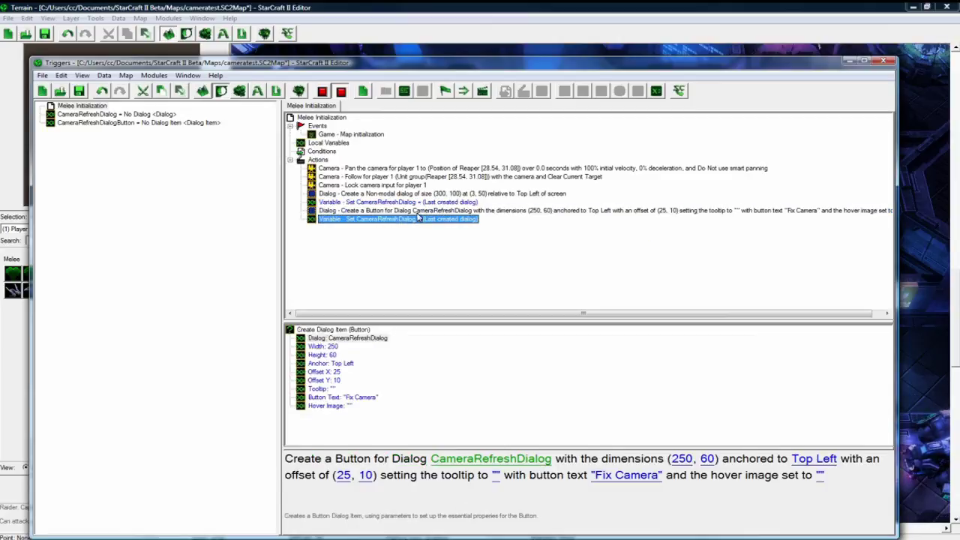
Make the copied Set Variable action assign the Last Created Dialog Item function to CameraRefreshDialogButton.
click(408, 219)
click(390, 460)
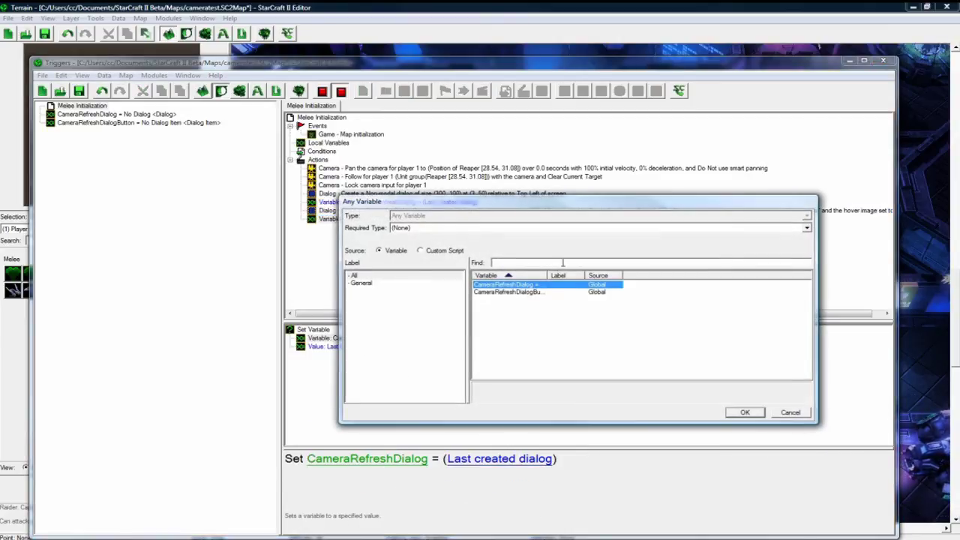
click(547, 293)
click(745, 413)
click(494, 459)
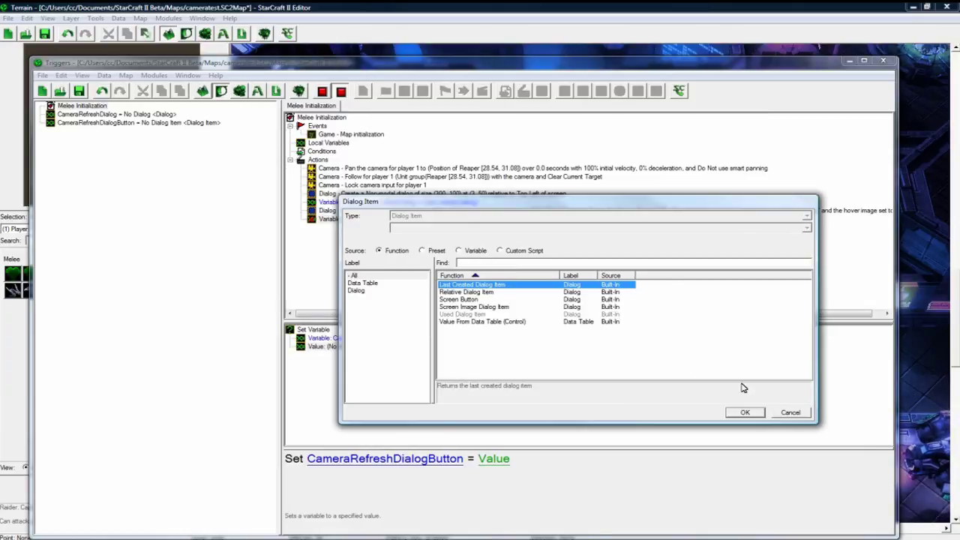
click(753, 413)
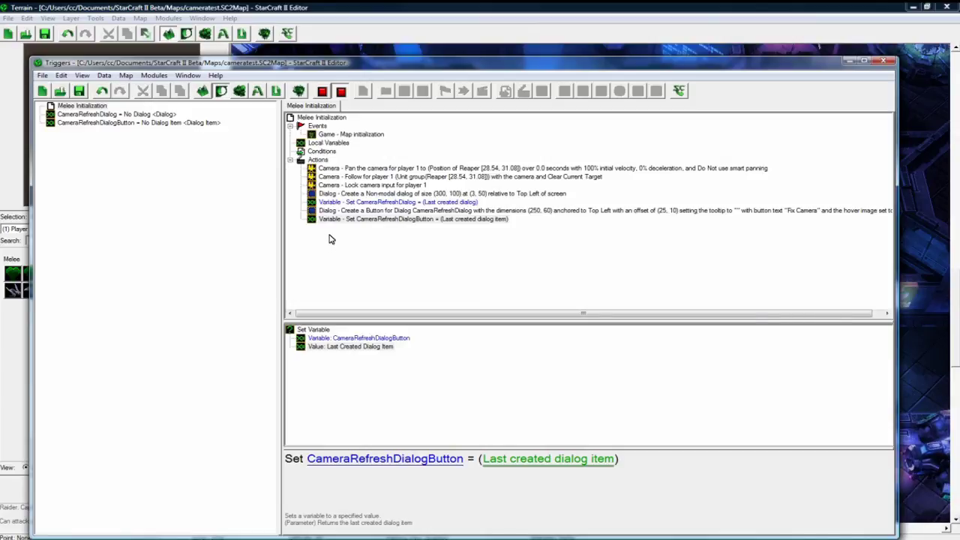
Copy the button creation action to the end of the actions and change the copy to Show/Hide Dialog.
click(353, 211)
key(ctrl+c)
click(357, 221)
key(ctrl+v)
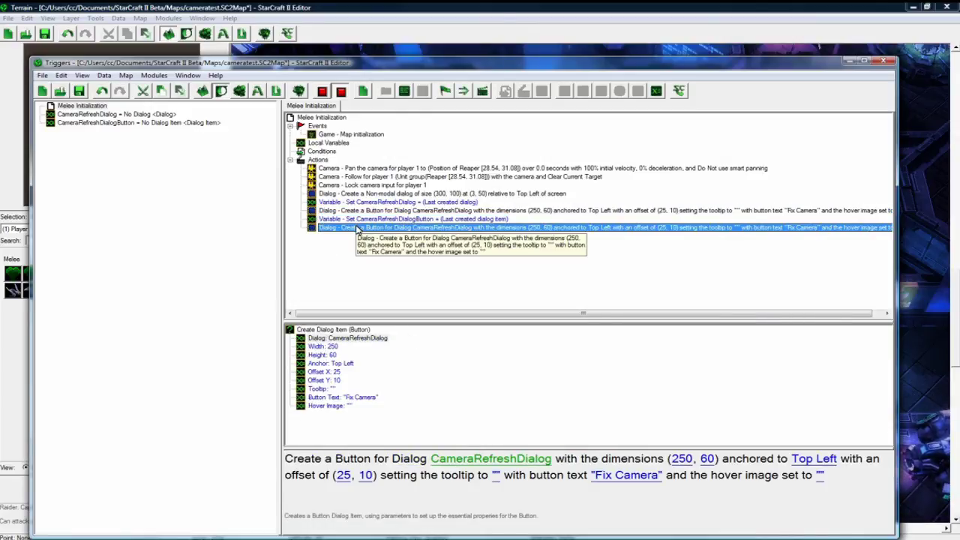
double_click(358, 228)
click(323, 377)
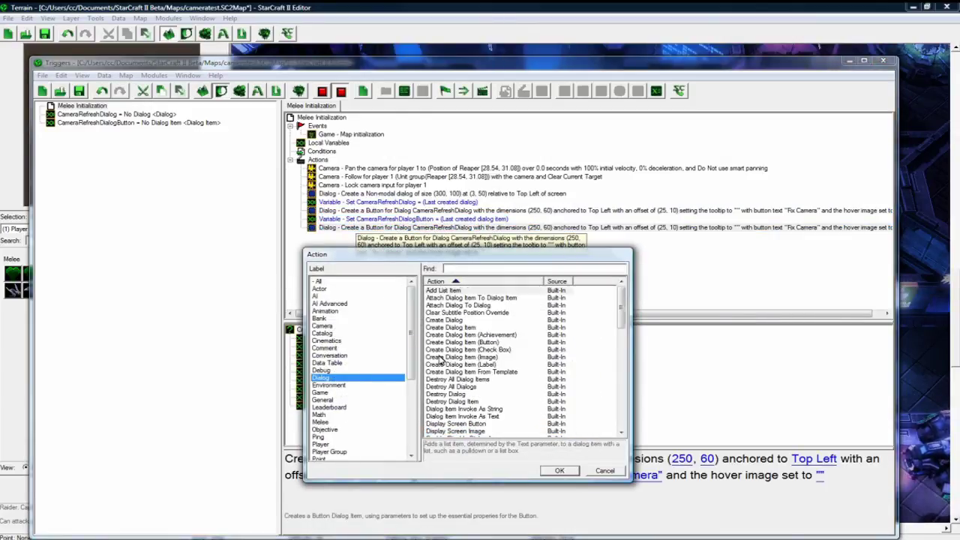
click(473, 359)
scroll(481, 408, down, 10)
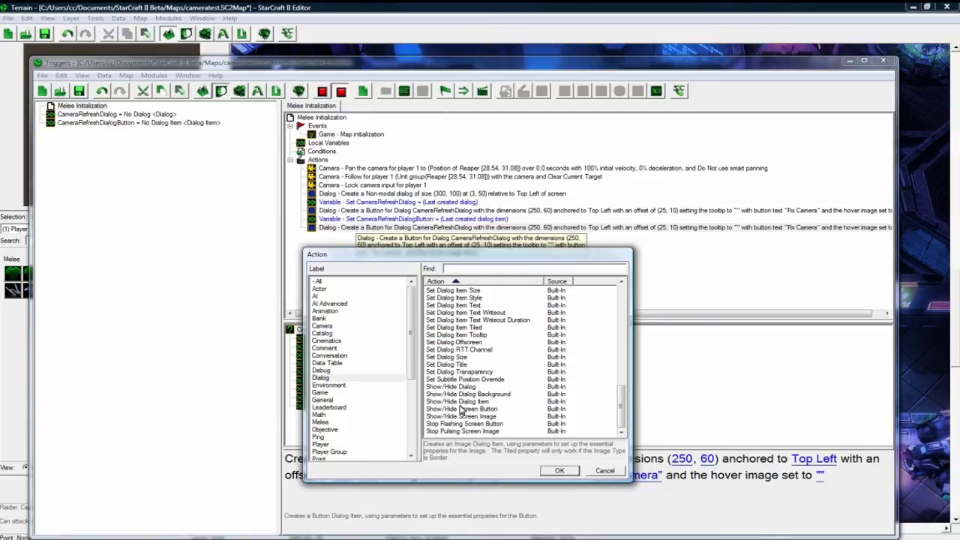
click(470, 388)
click(550, 469)
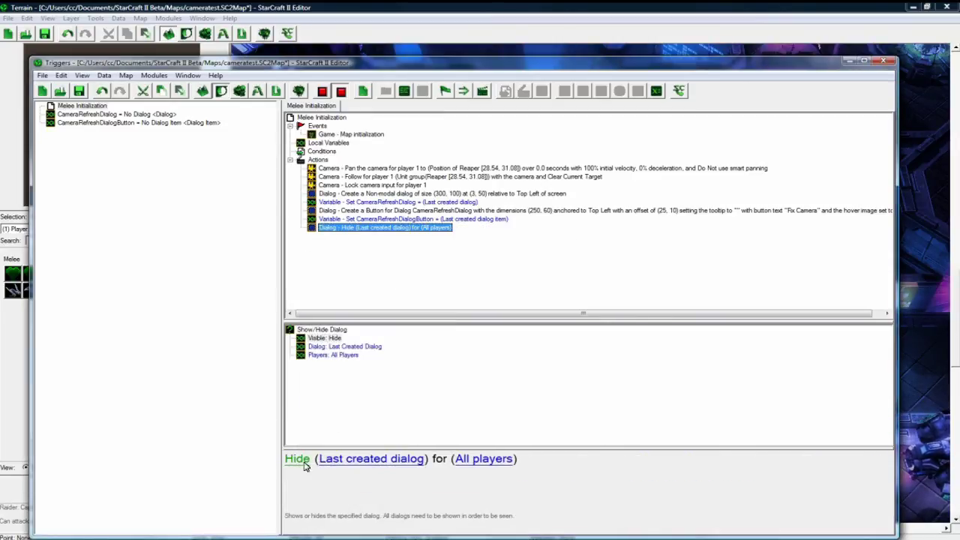
Make the Show/Hide Dialog action use the Show option on the CameraRefreshDialog variable.
click(304, 461)
click(503, 291)
click(735, 405)
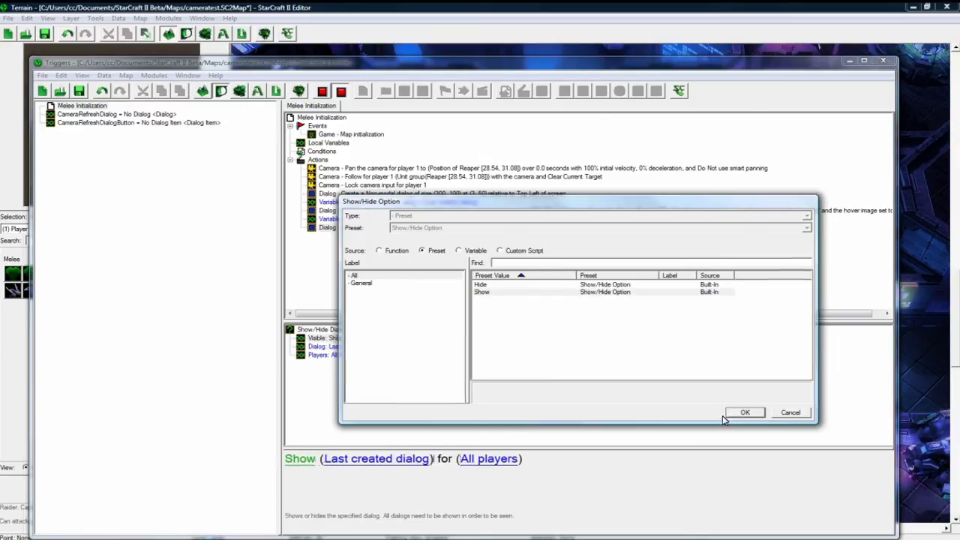
click(389, 458)
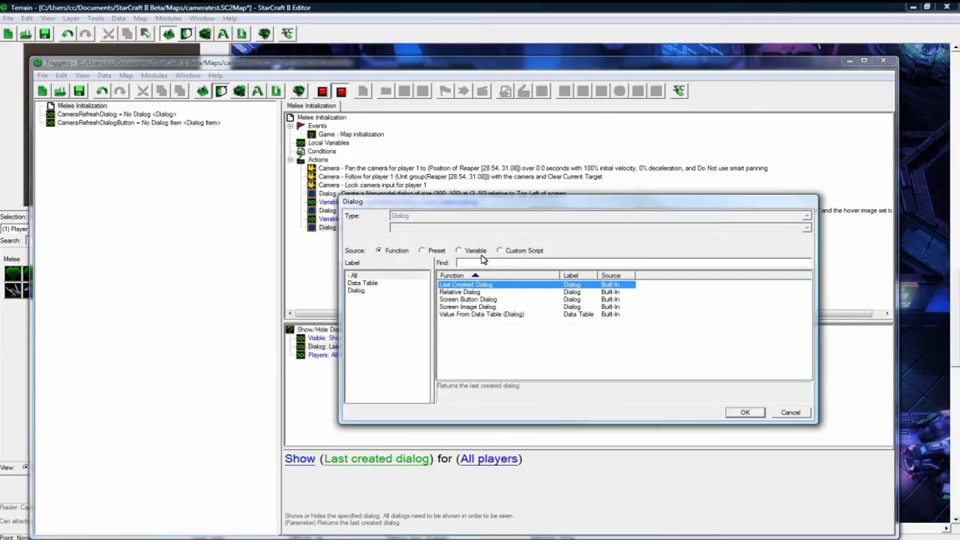
click(459, 251)
click(743, 414)
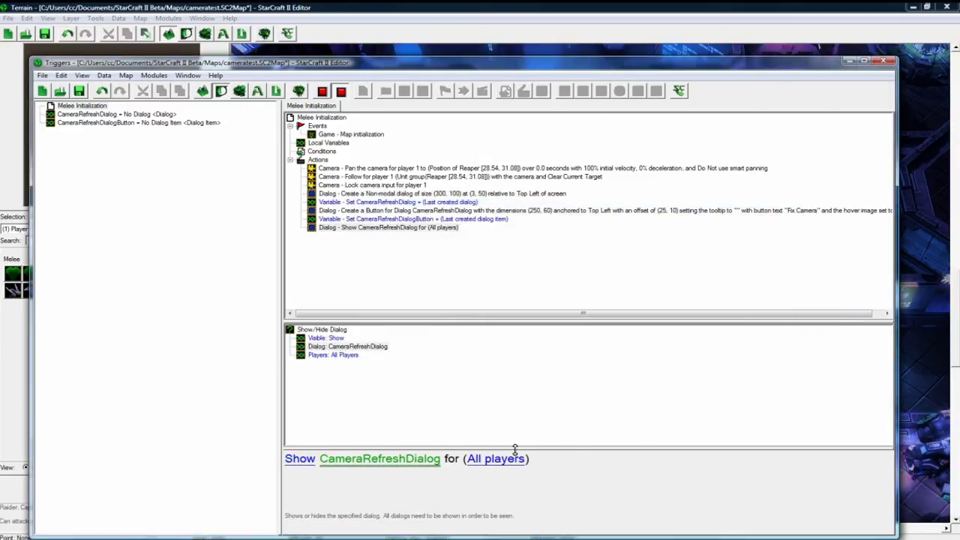
click(391, 229)
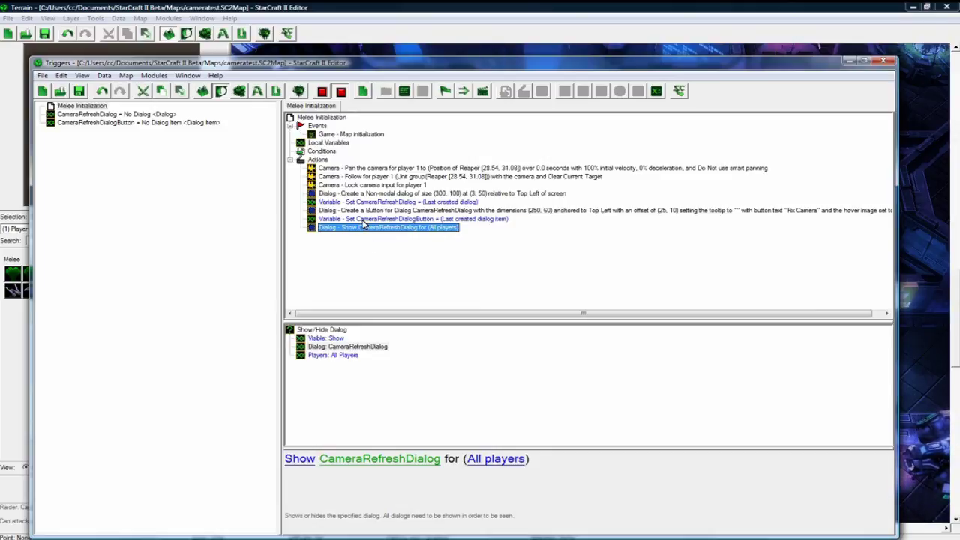
Create a new trigger named "Fix Camera" after Melee Initialization.
right_click(191, 188)
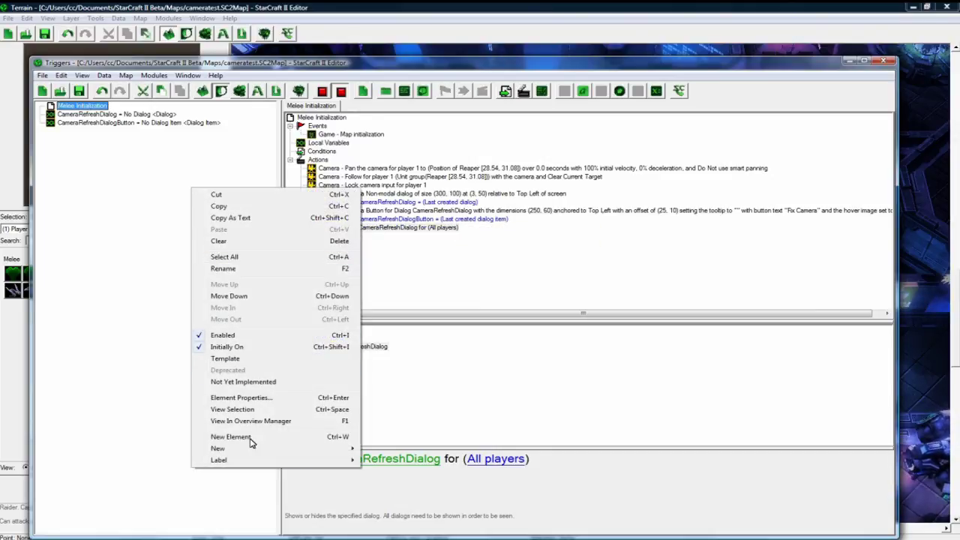
mouse_move(255, 449)
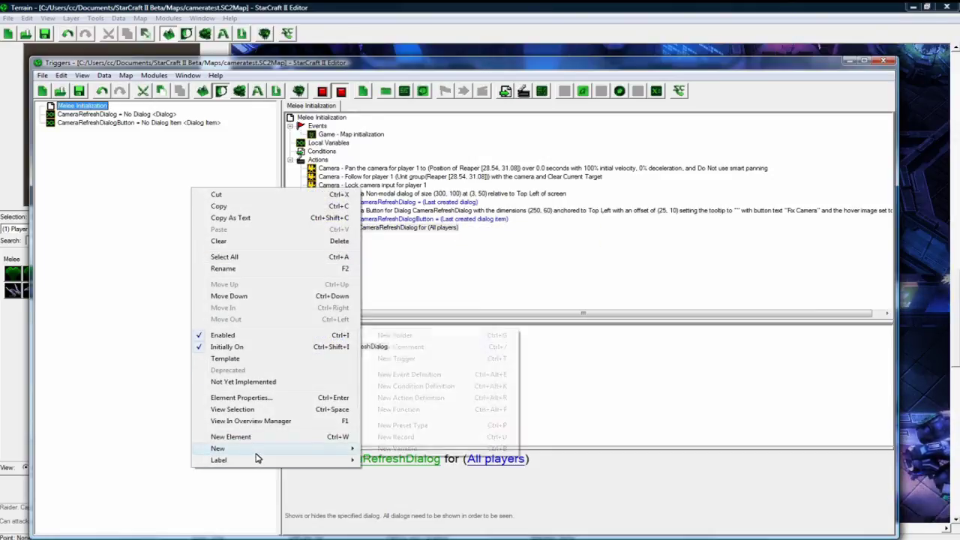
click(398, 358)
text(Fix Camera)
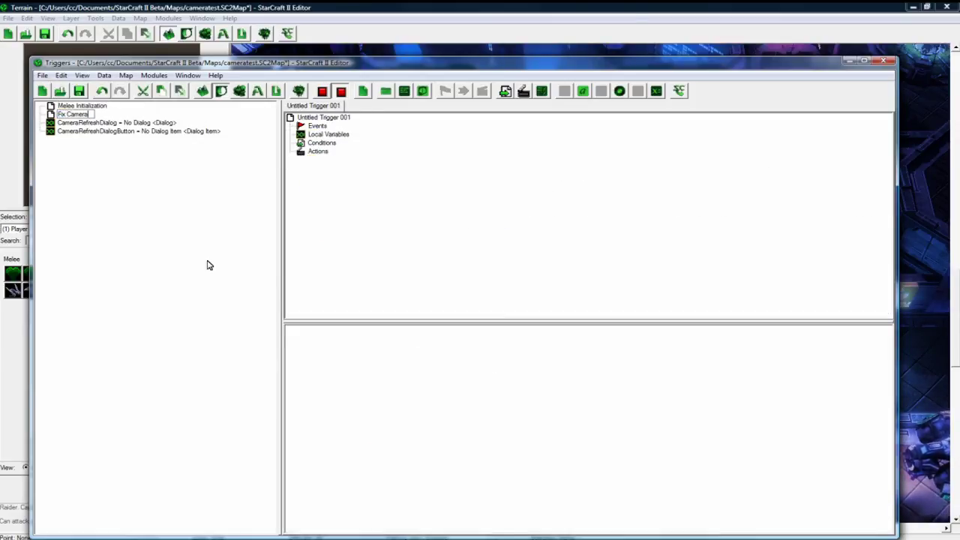
key(Return)
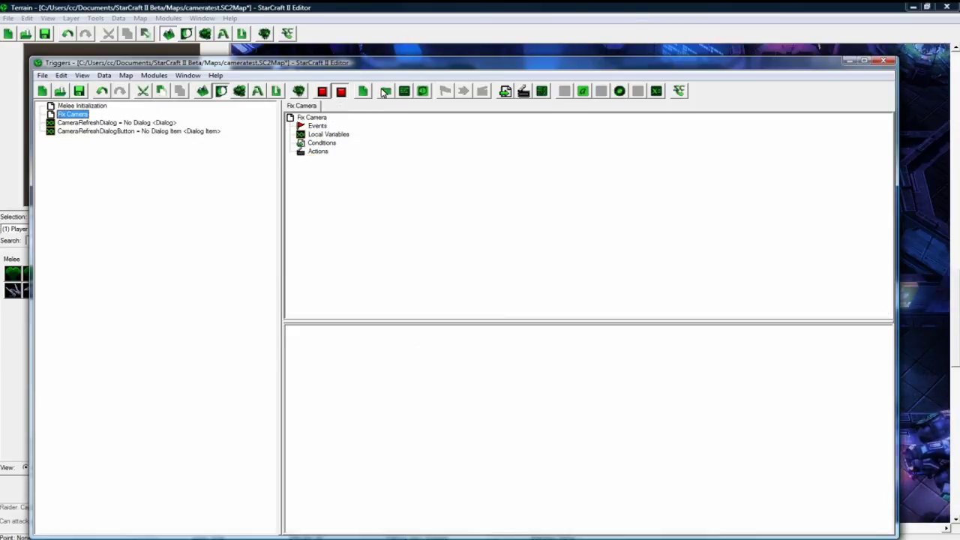
Add a Dialog Item Is Used event to the Fix Camera trigger.
right_click(322, 127)
mouse_move(386, 375)
click(537, 391)
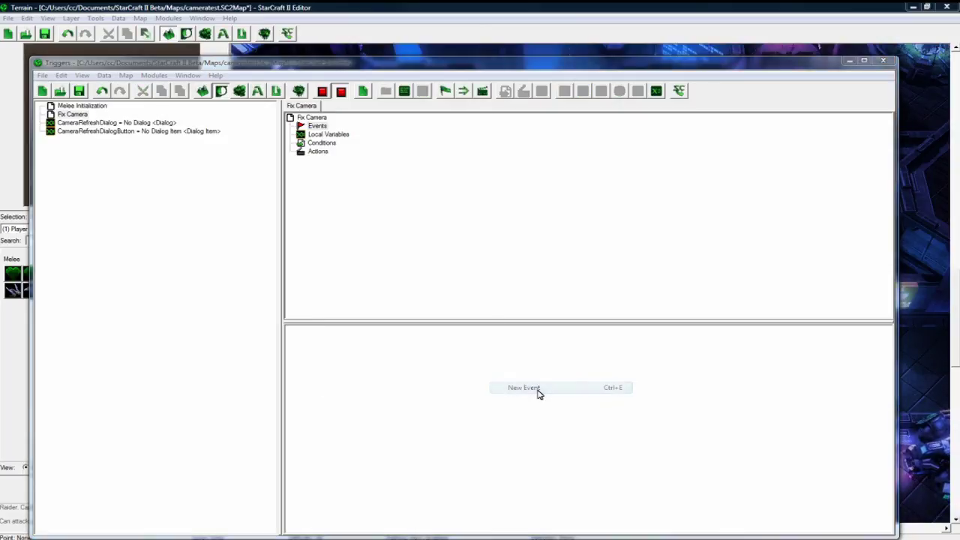
click(332, 318)
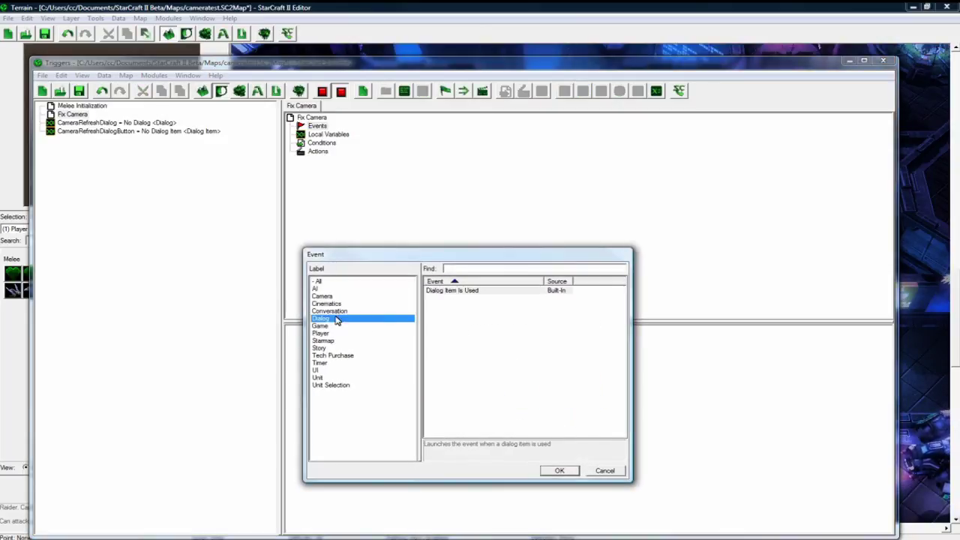
click(454, 292)
click(559, 470)
Begin adding a condition to the Fix Camera trigger.
right_click(322, 151)
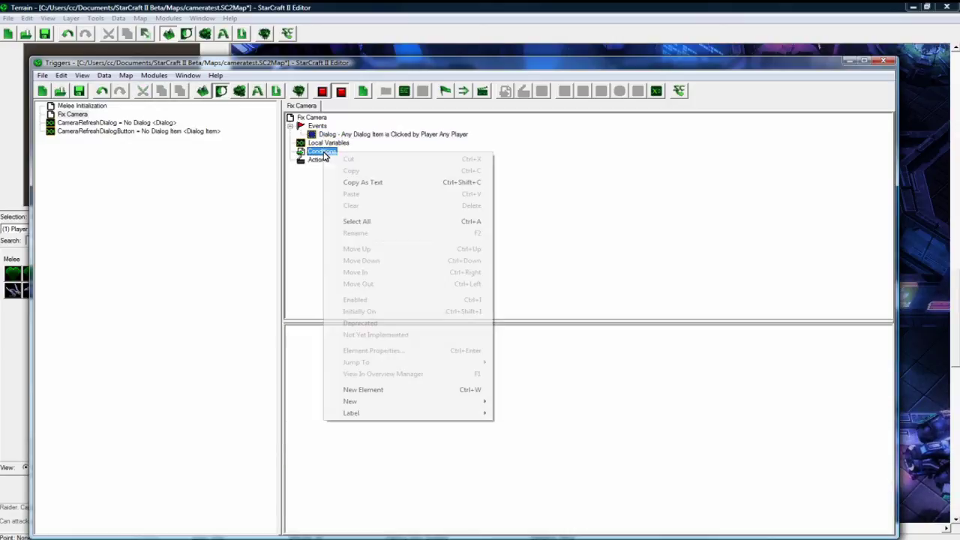